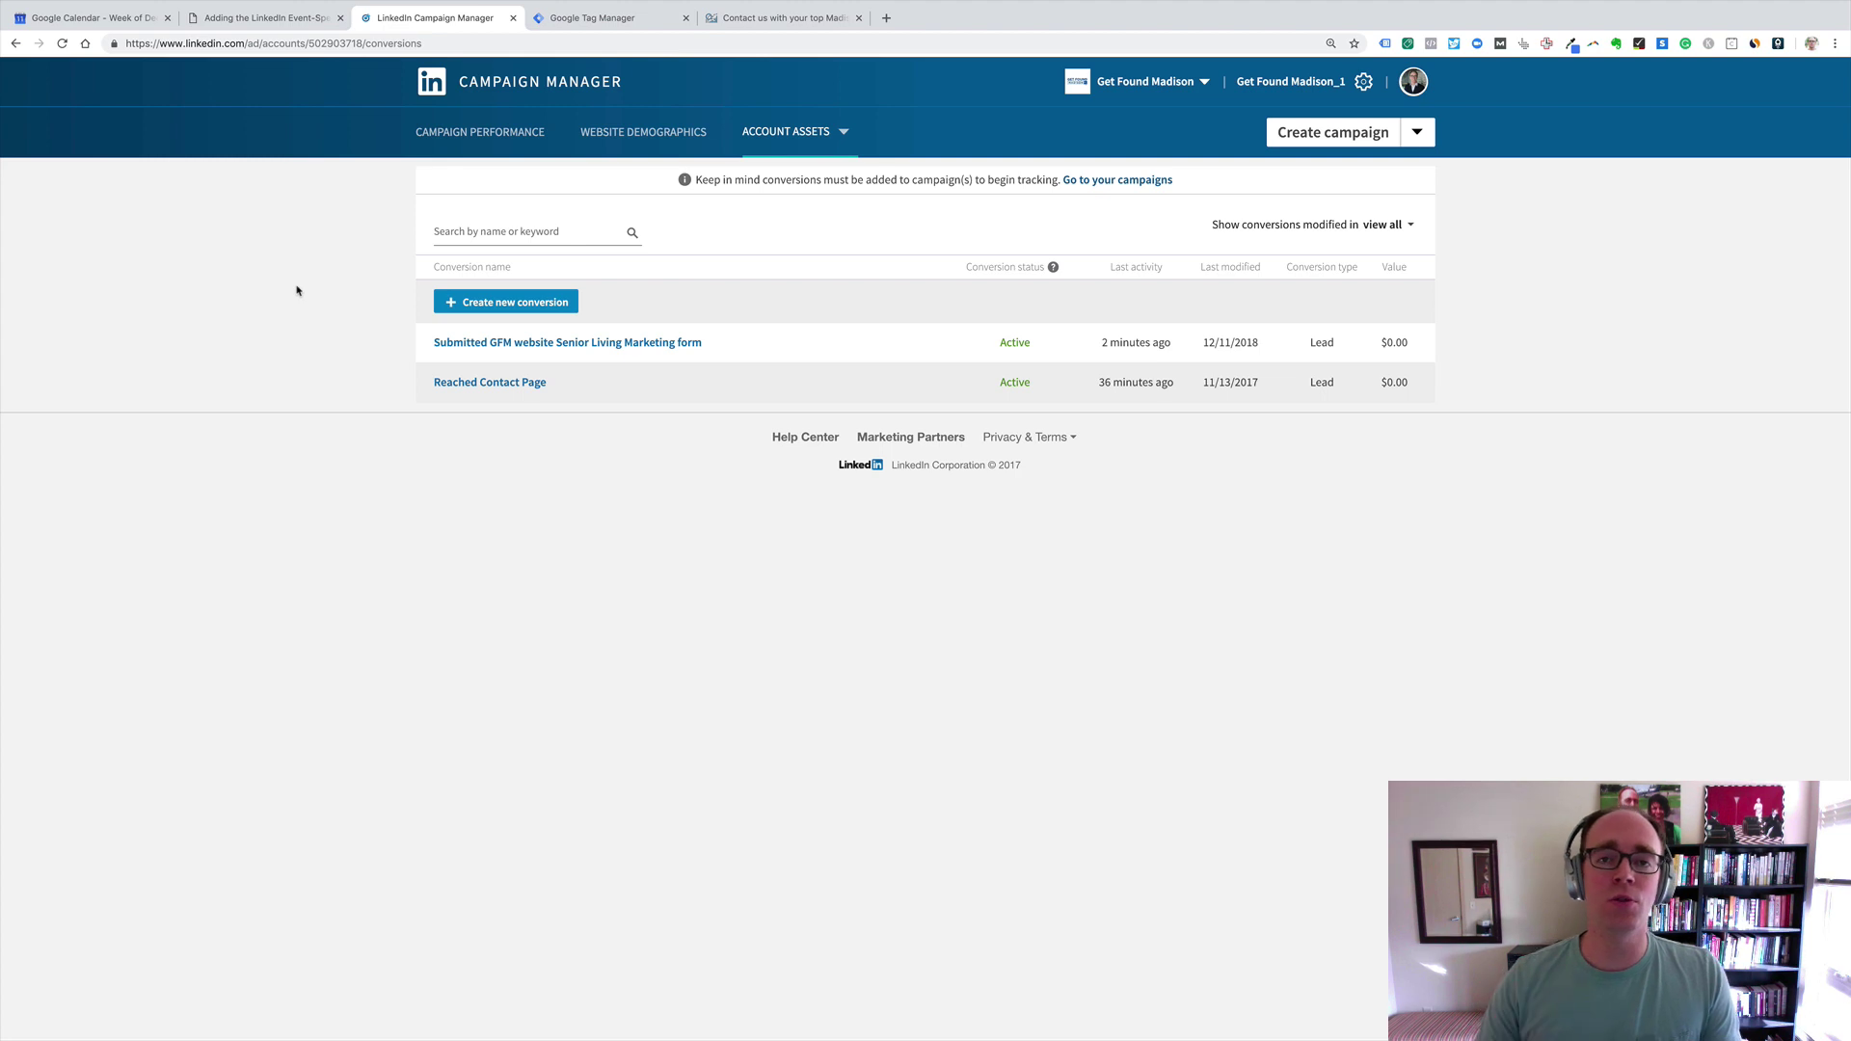
# Step: On the Contact us page, enter keywords 'SEO', autofill the contact details, and write 'Testing' as the message
pyautogui.click(788, 29)
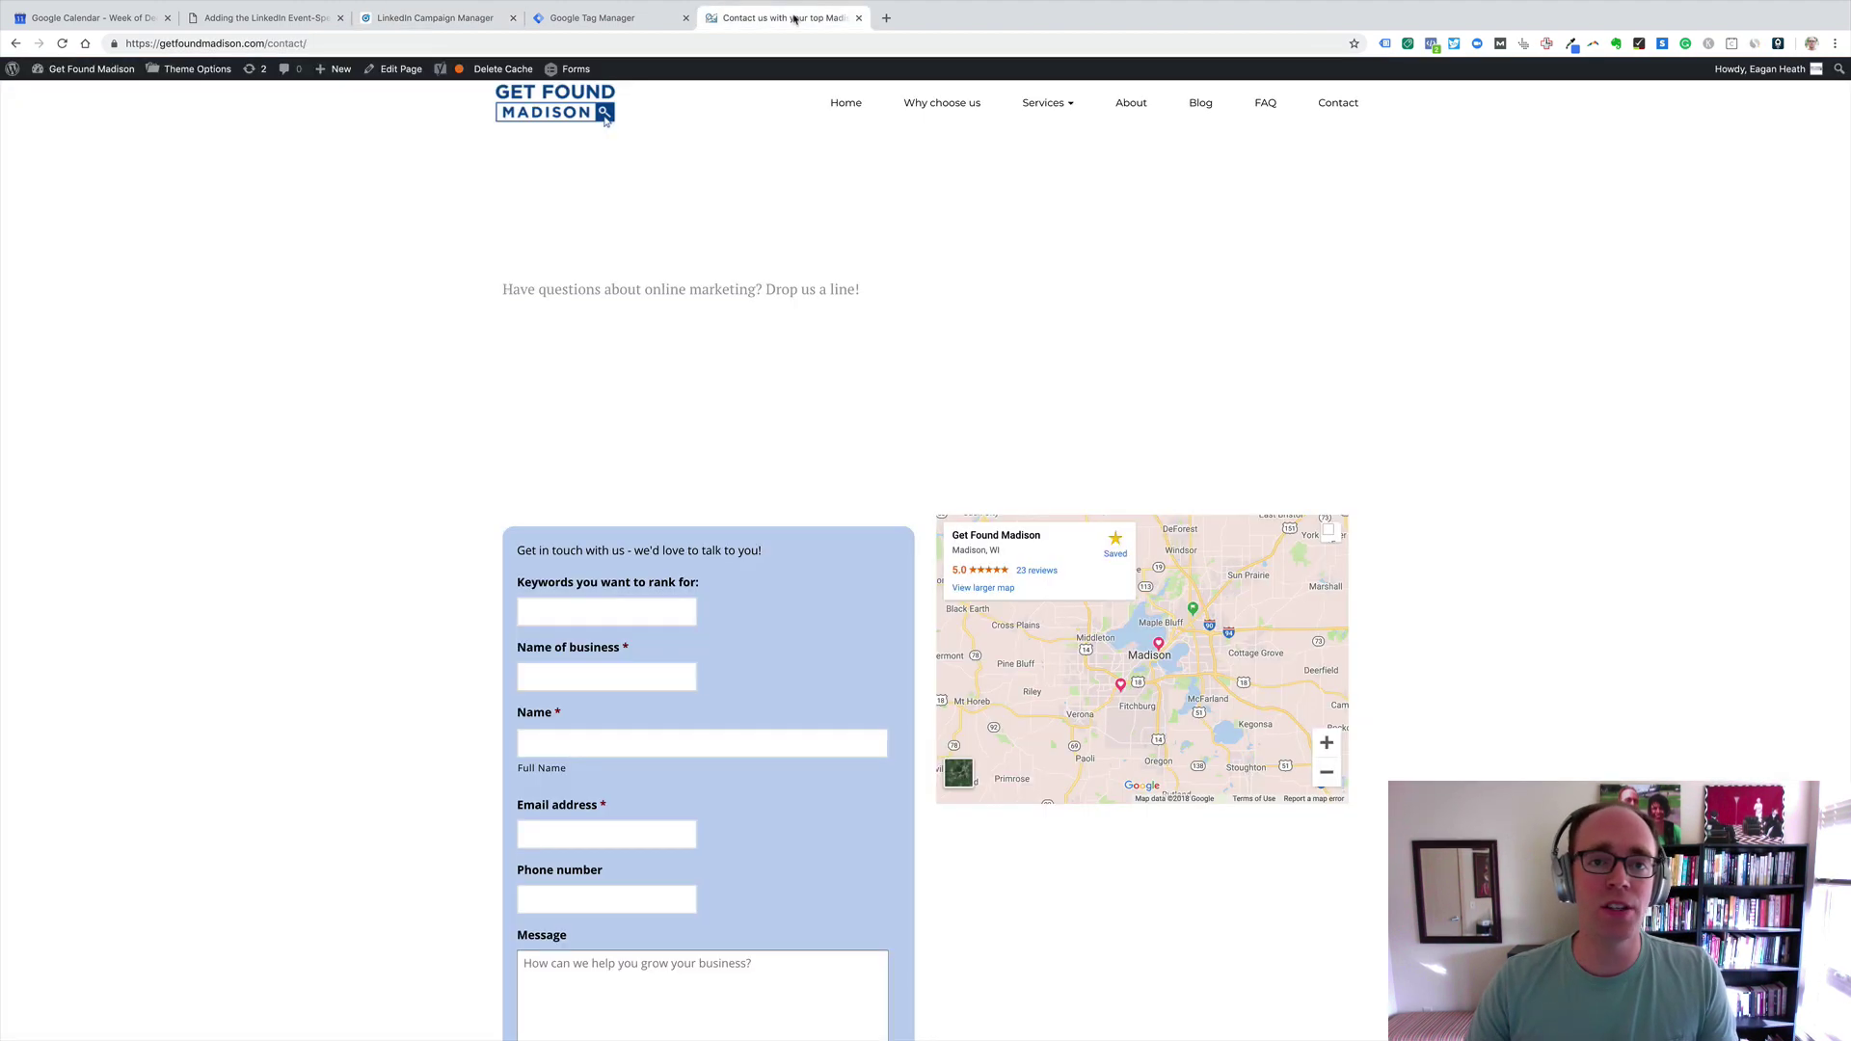
pyautogui.scroll(-3, 387, 413)
pyautogui.click(600, 327)
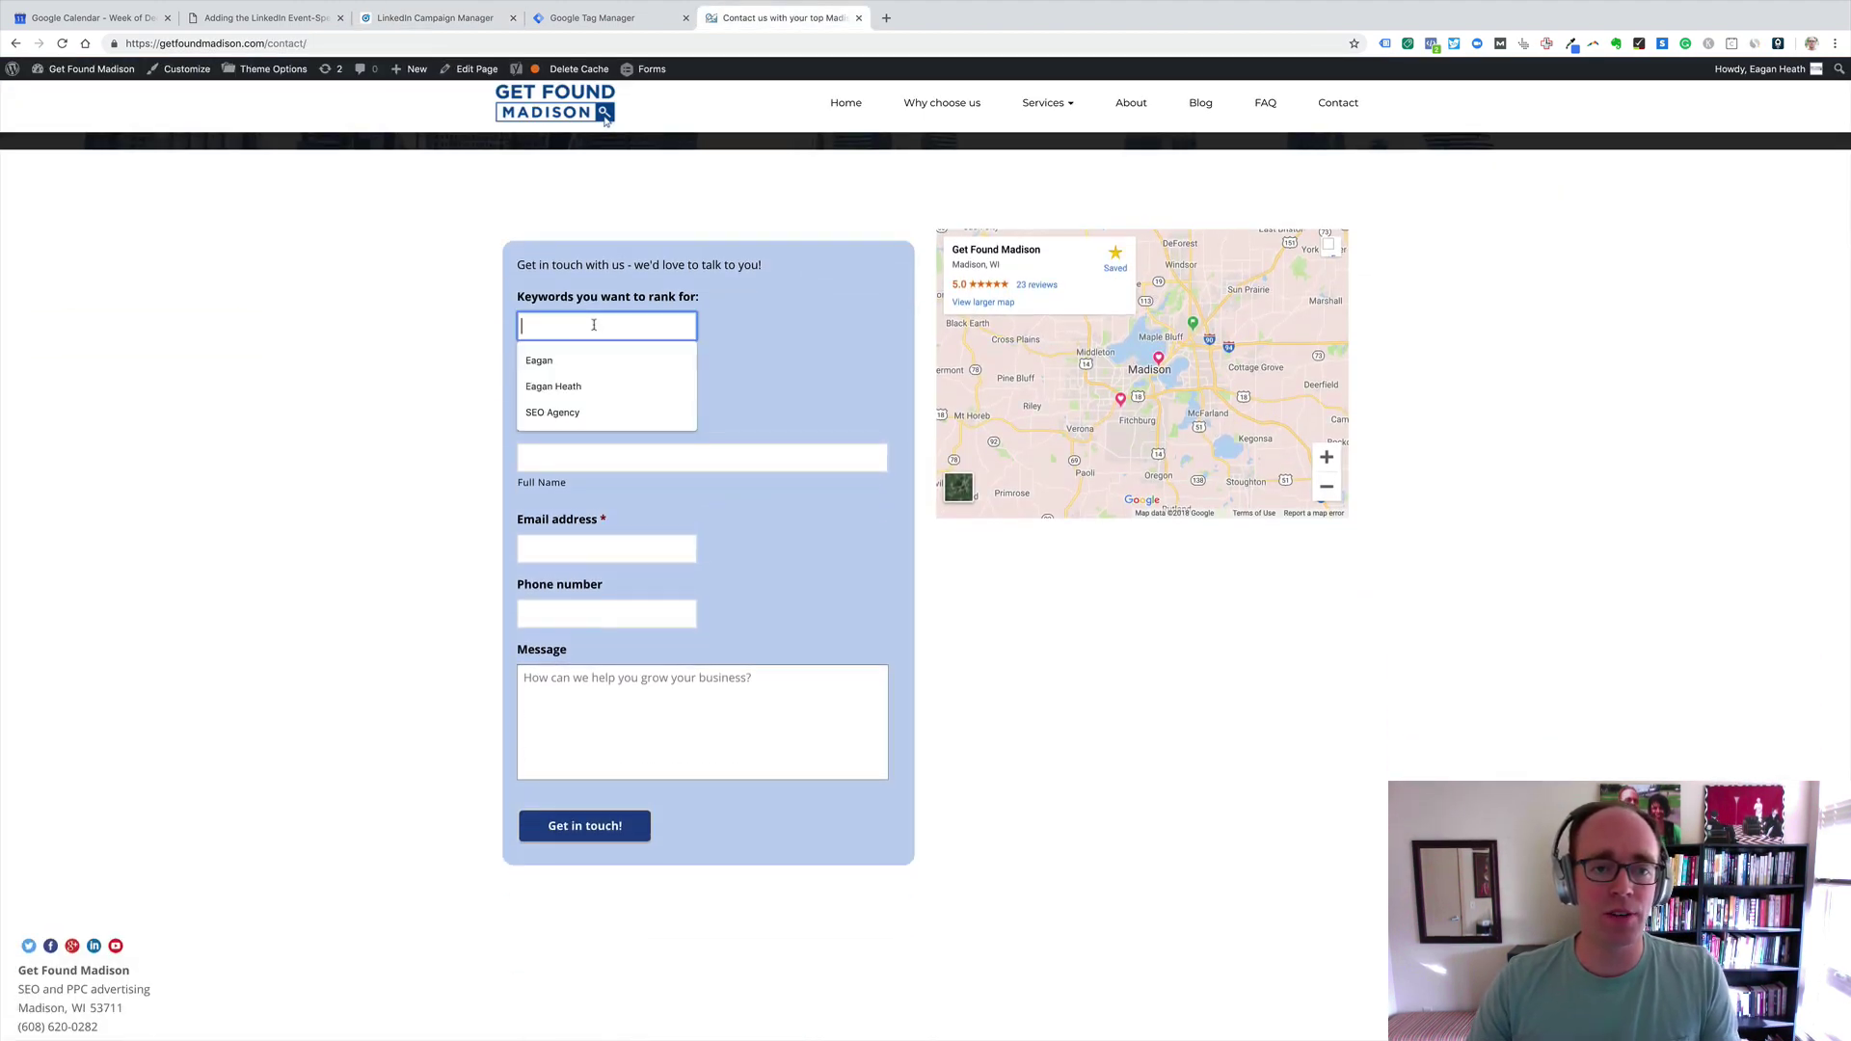
pyautogui.write('SEO')
pyautogui.press('Tab')
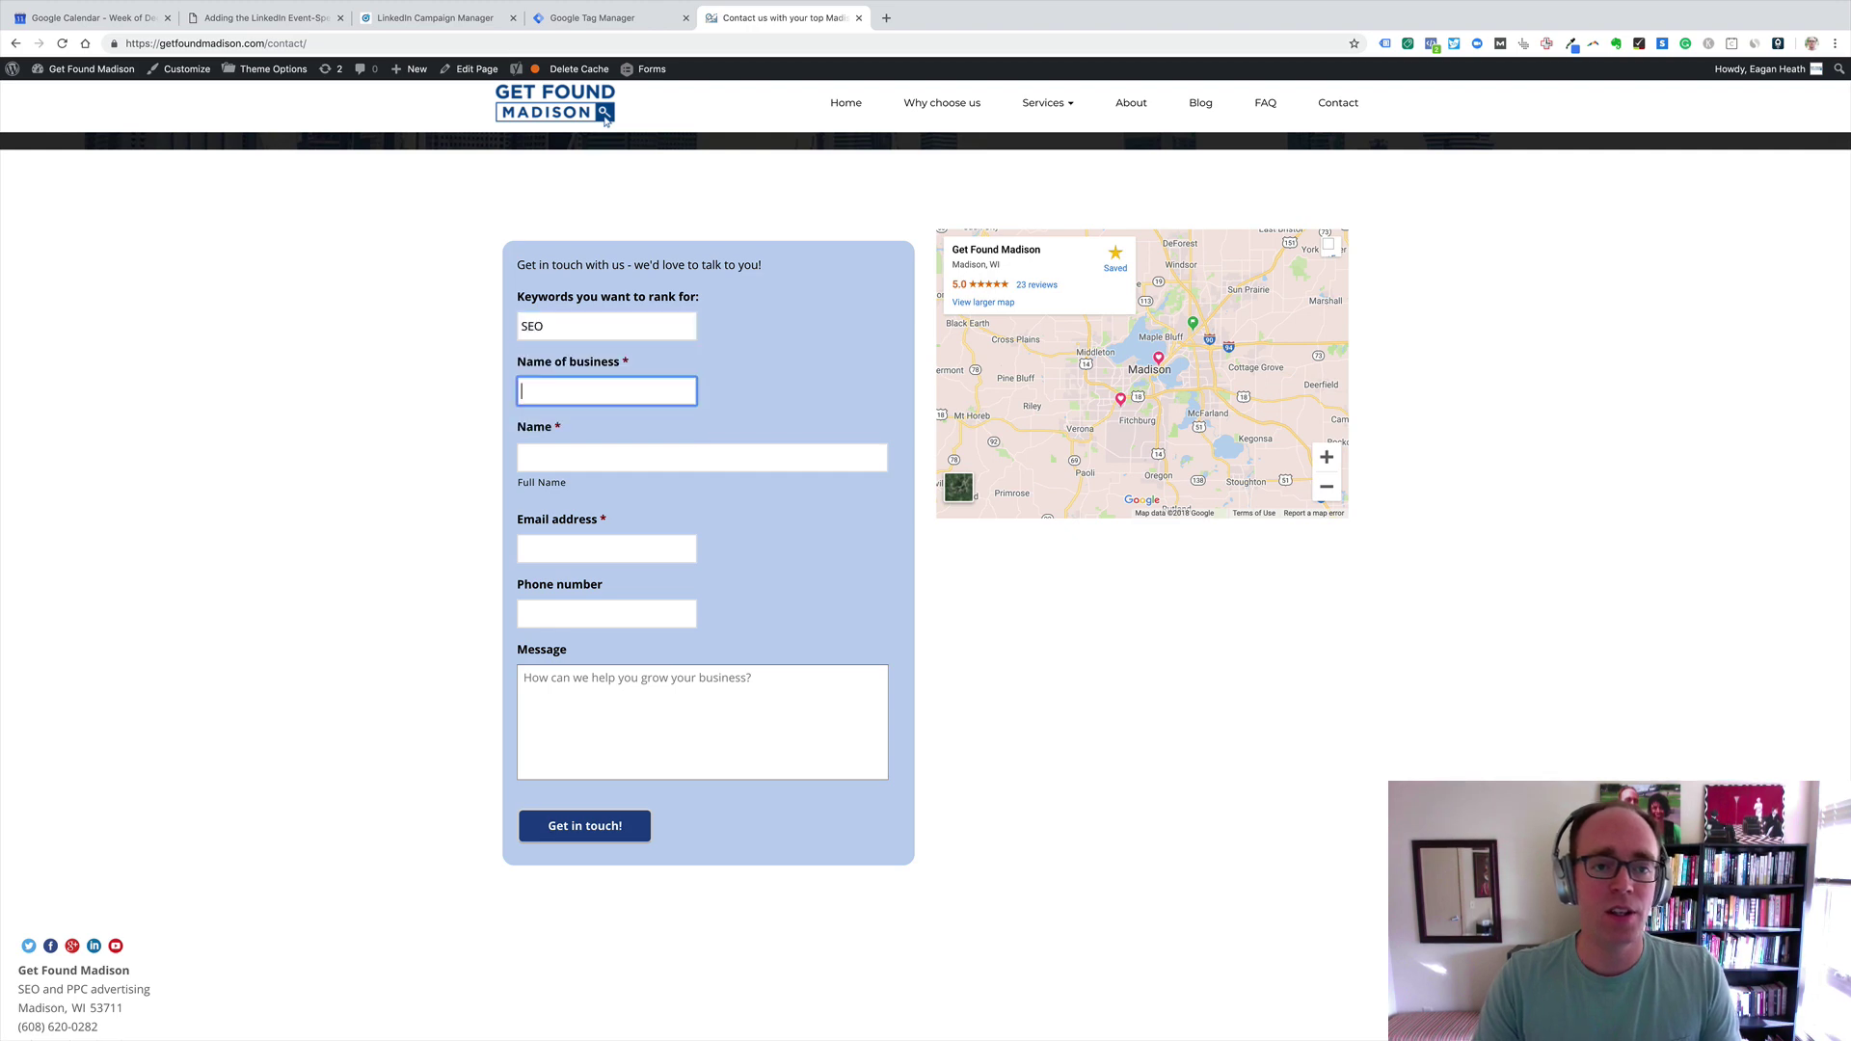
pyautogui.write('Eagan')
pyautogui.press('Down')
pyautogui.press('Return')
pyautogui.press('Tab')
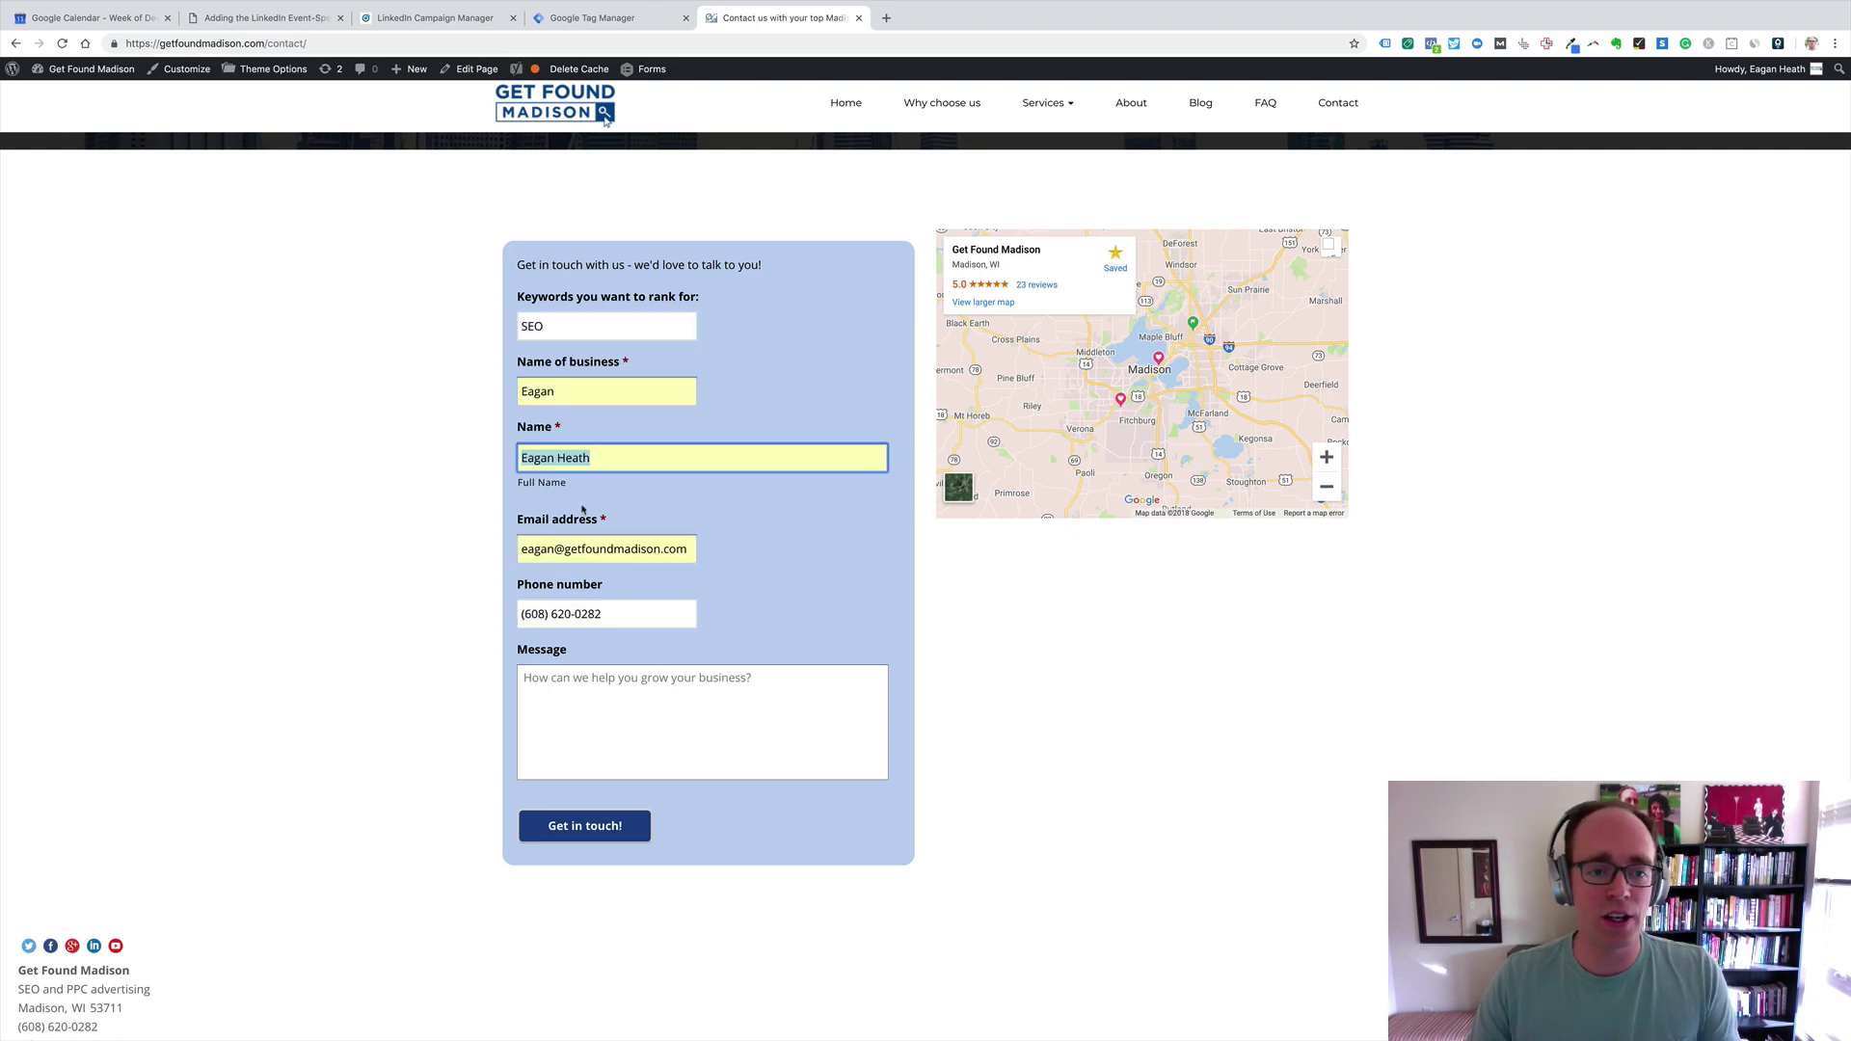
pyautogui.click(592, 699)
pyautogui.write('Testing')
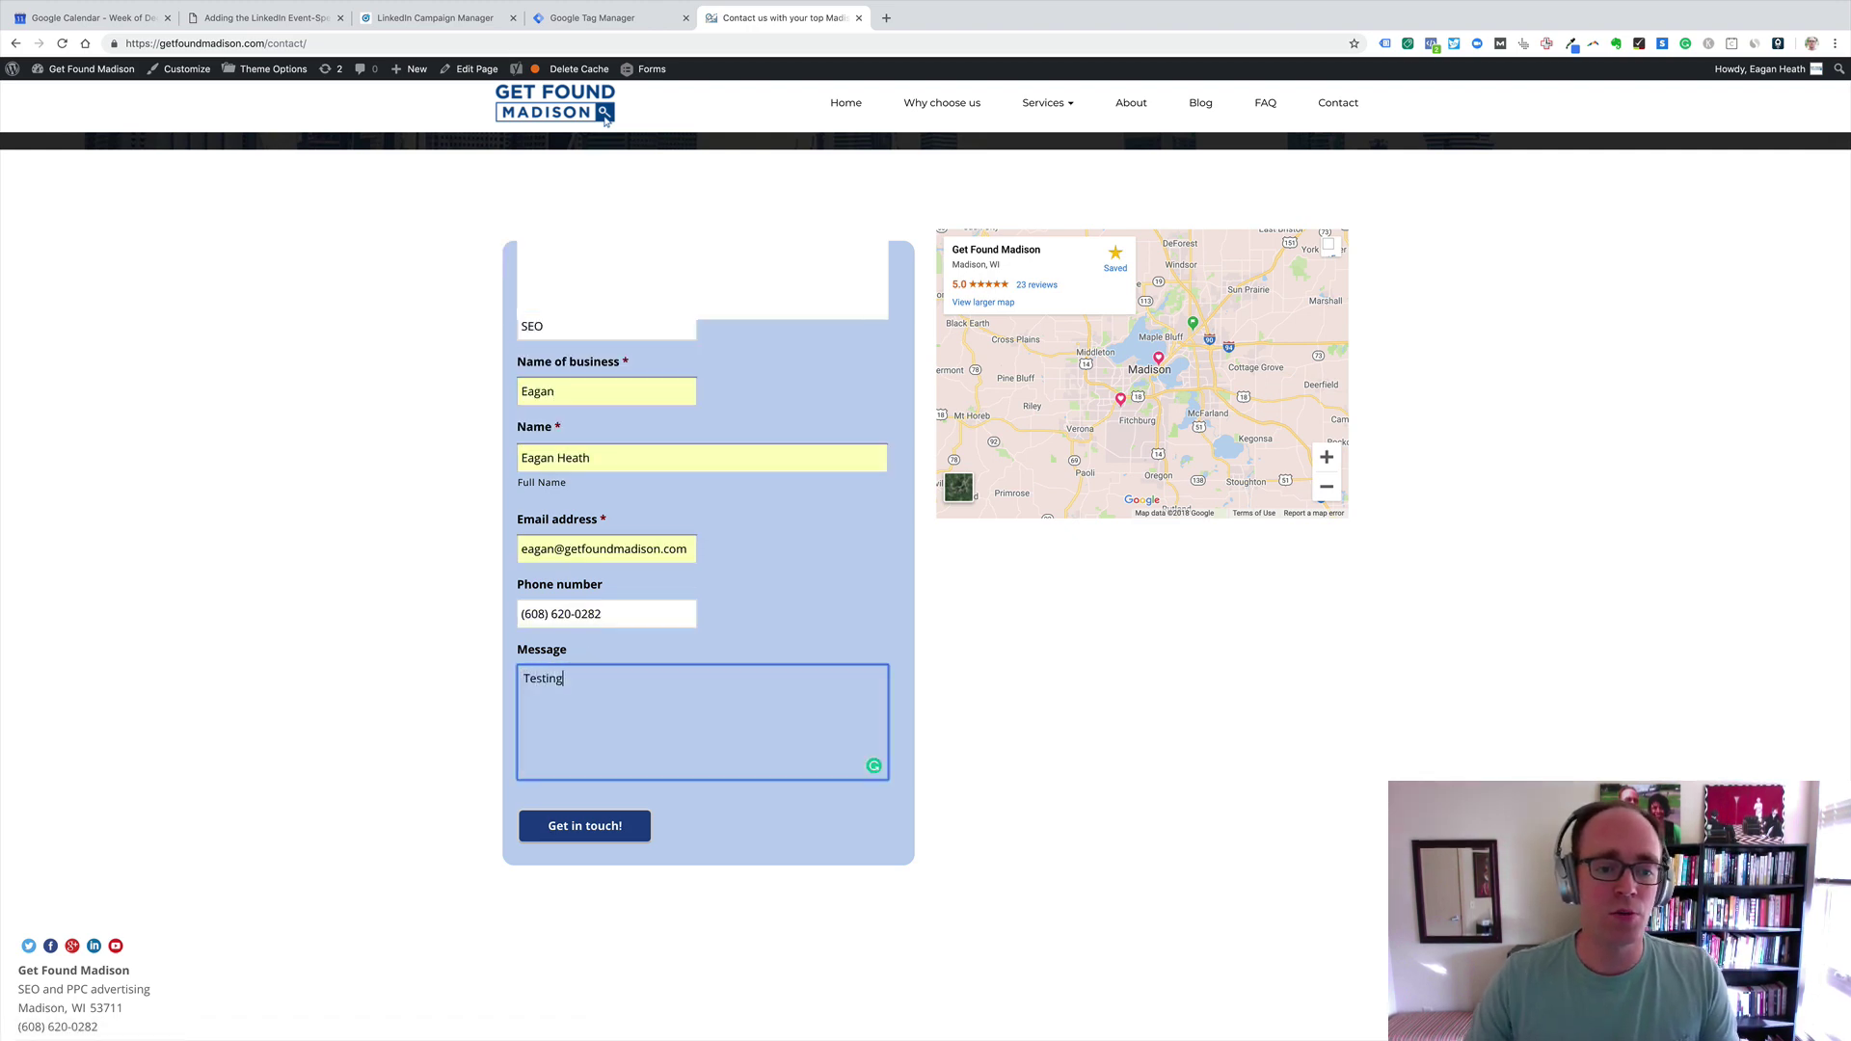
# Step: Submit the contact form and select the thank-you page's address
pyautogui.click(355, 556)
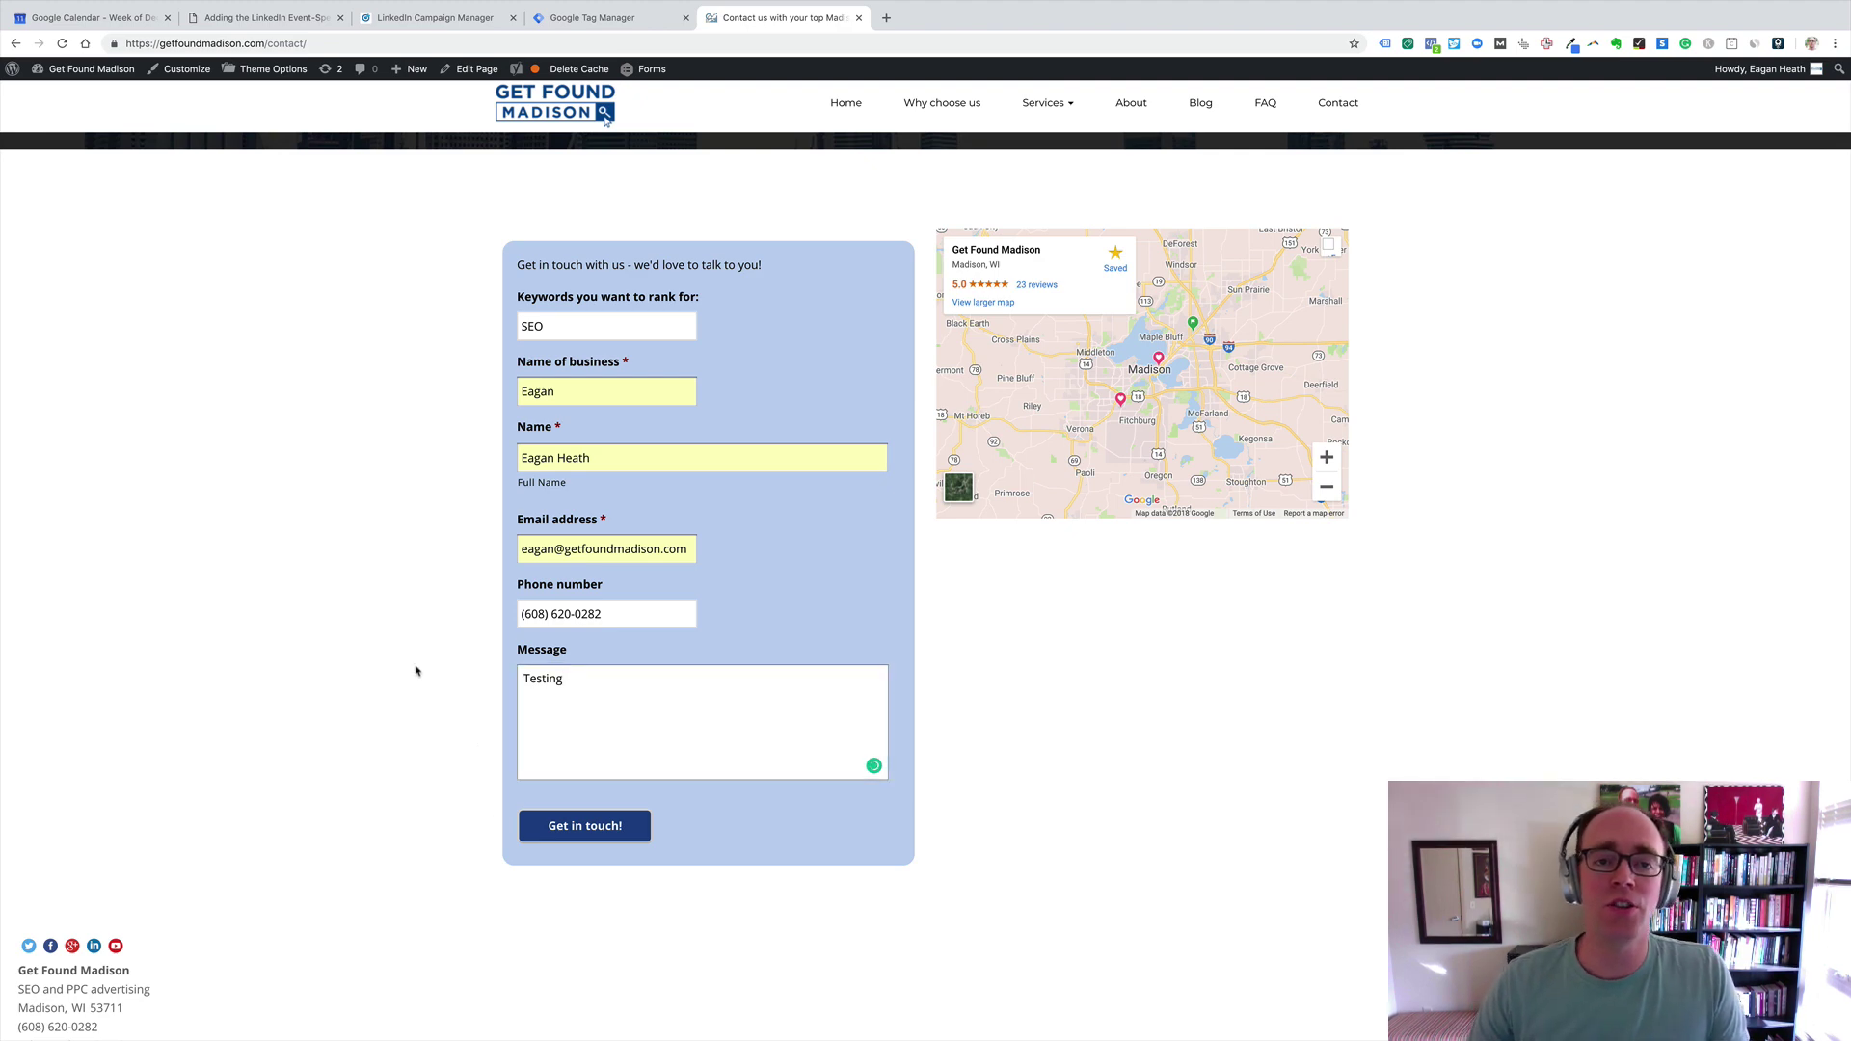
pyautogui.click(594, 826)
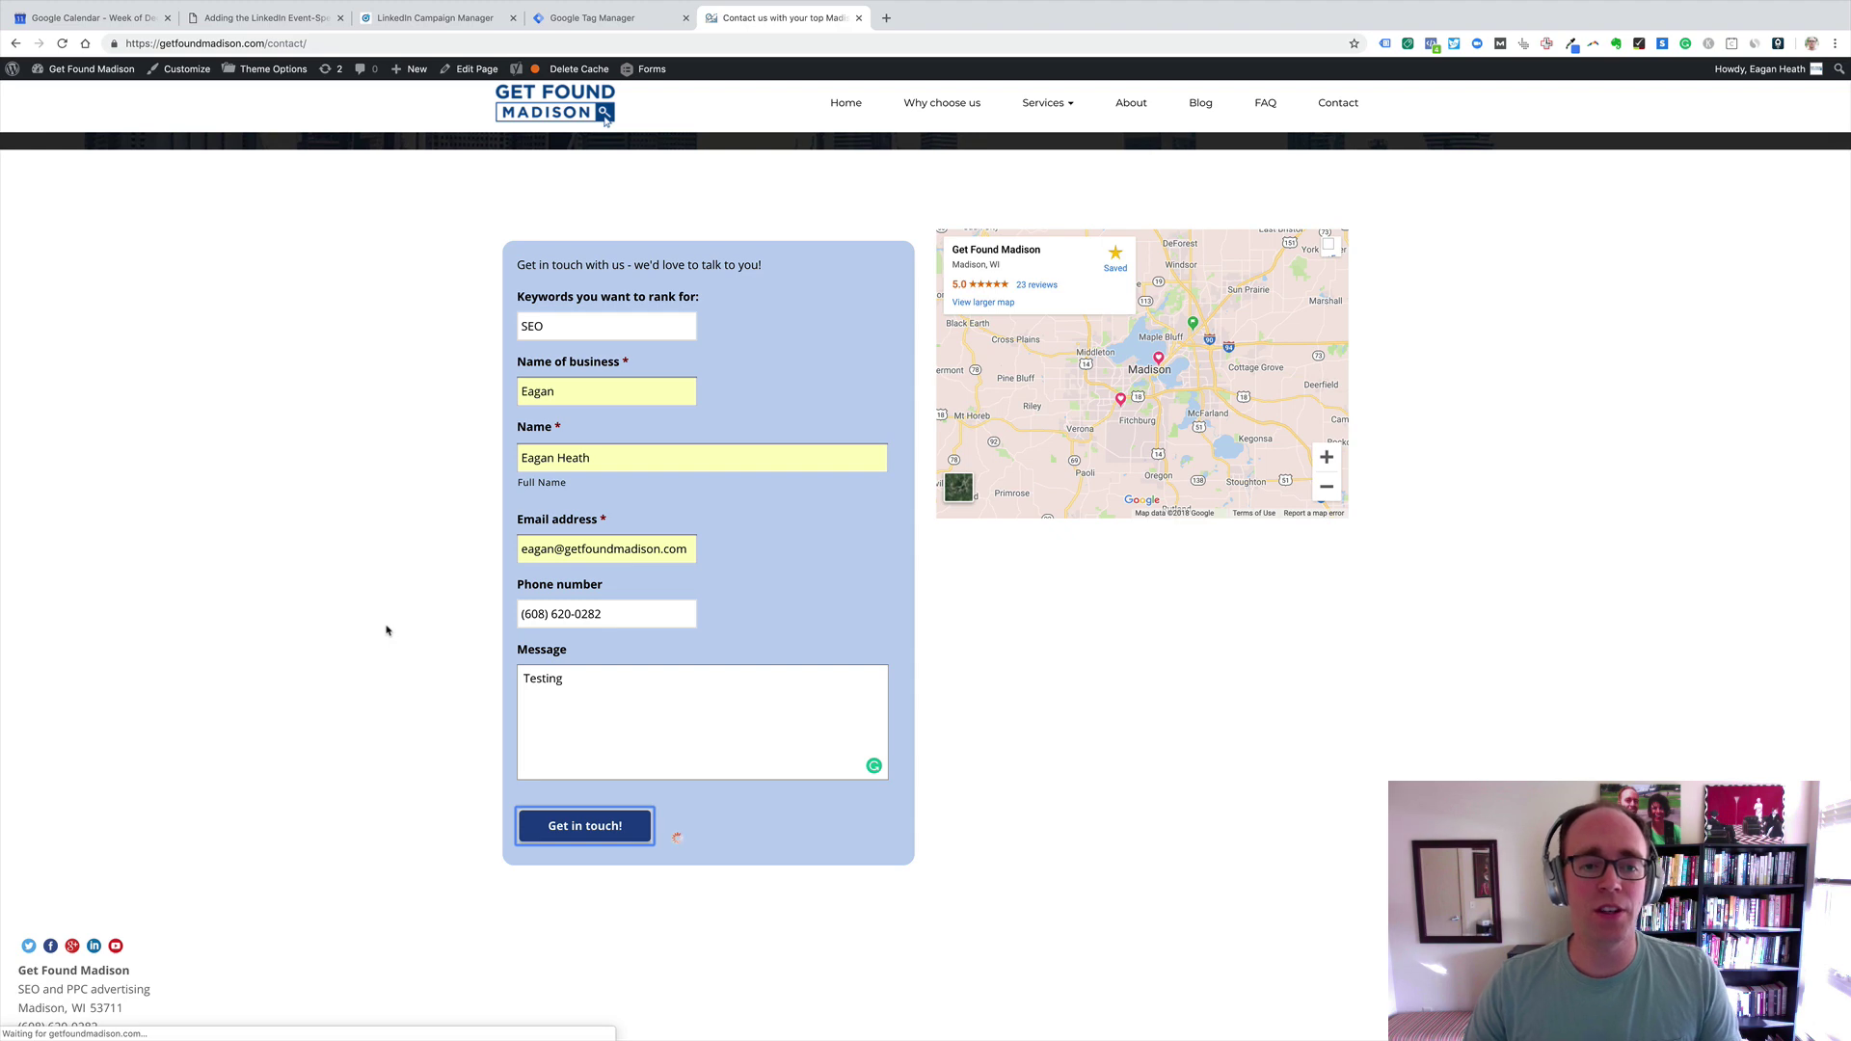
pyautogui.click(300, 38)
pyautogui.scroll(2, 425, 309)
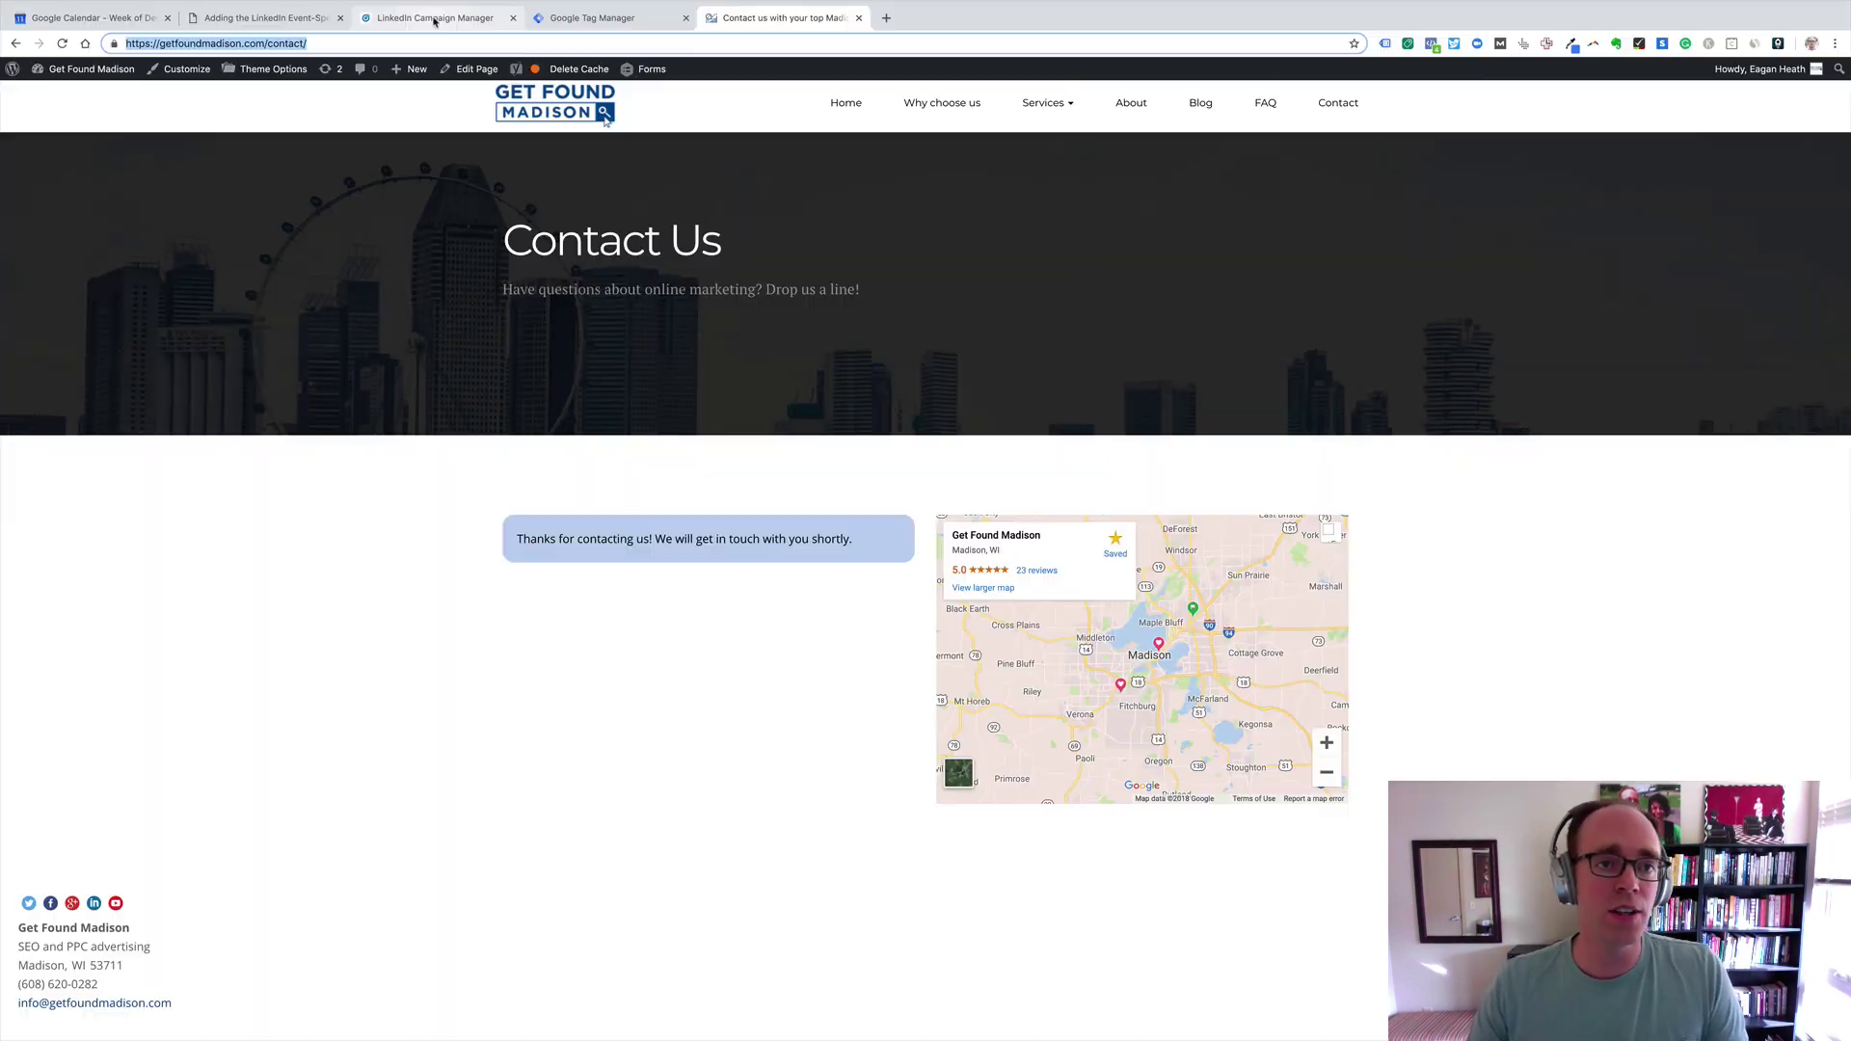
# Step: In Campaign Manager, go to Account Assets > Conversion Tracking and start a new conversion
pyautogui.click(435, 18)
pyautogui.click(841, 135)
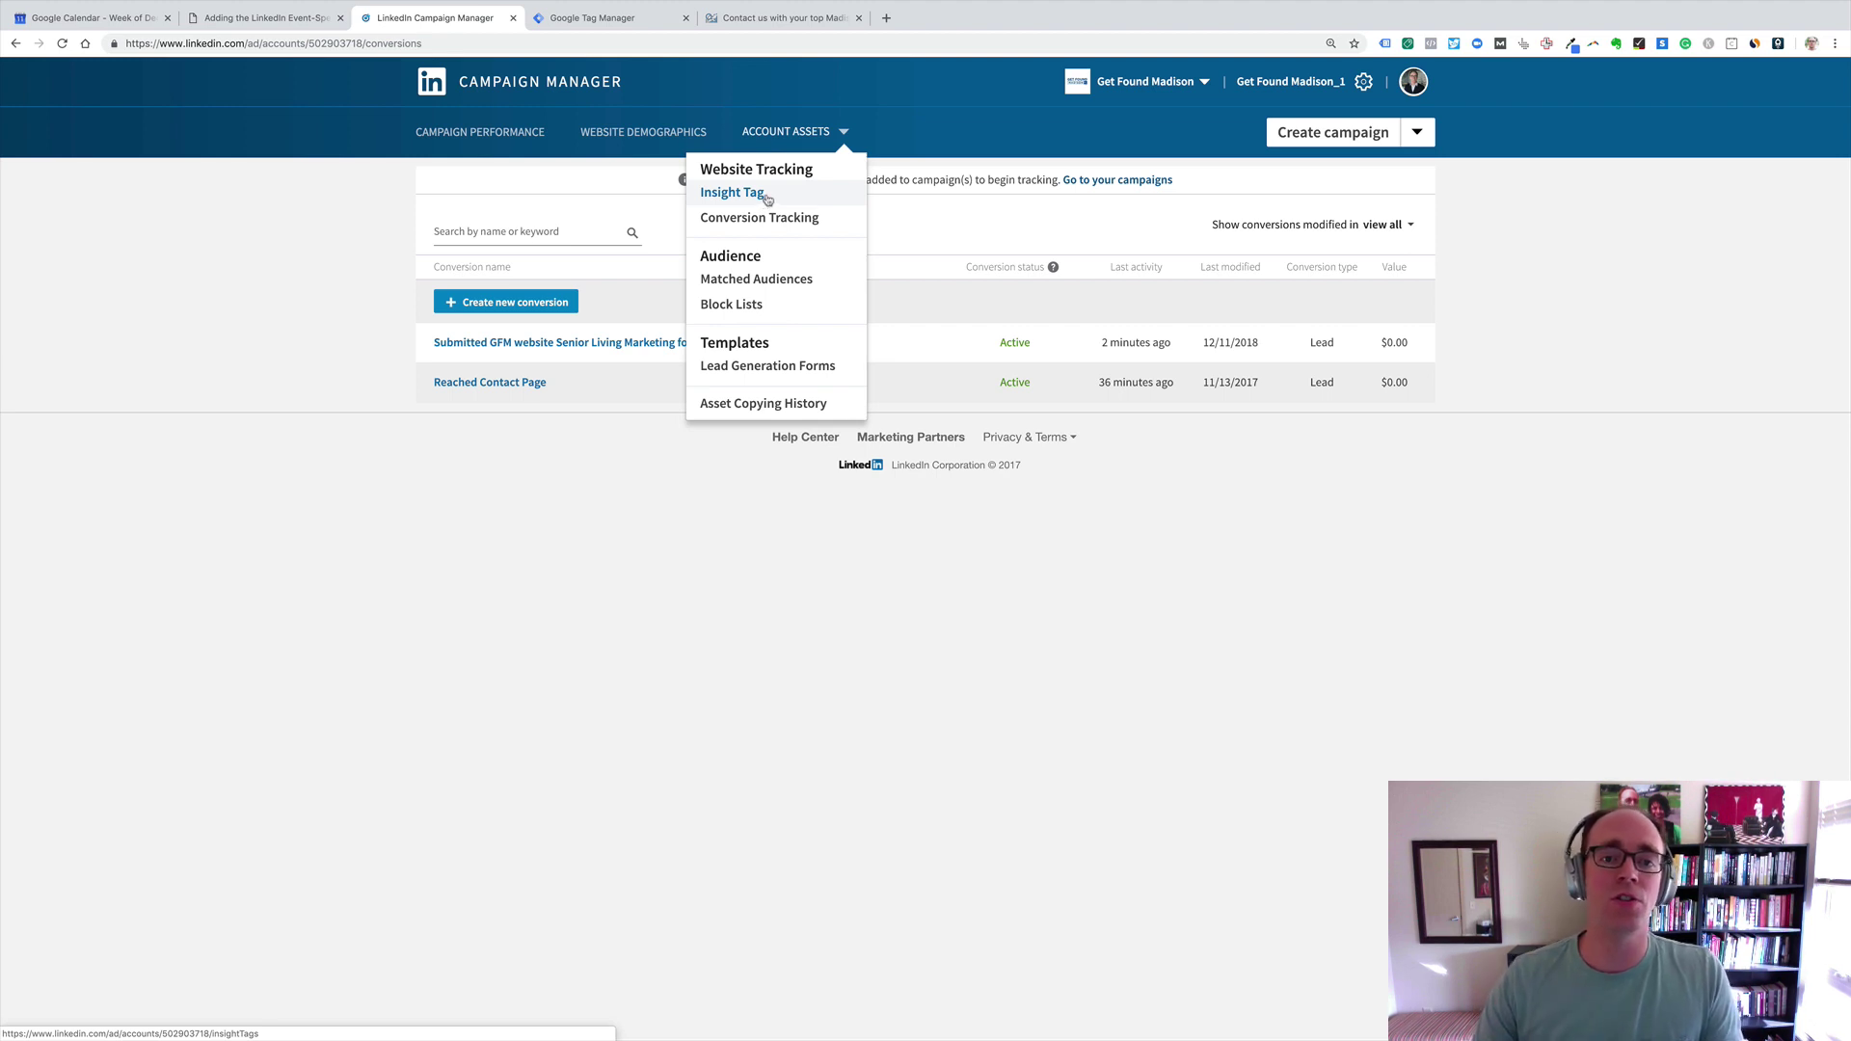
pyautogui.click(799, 225)
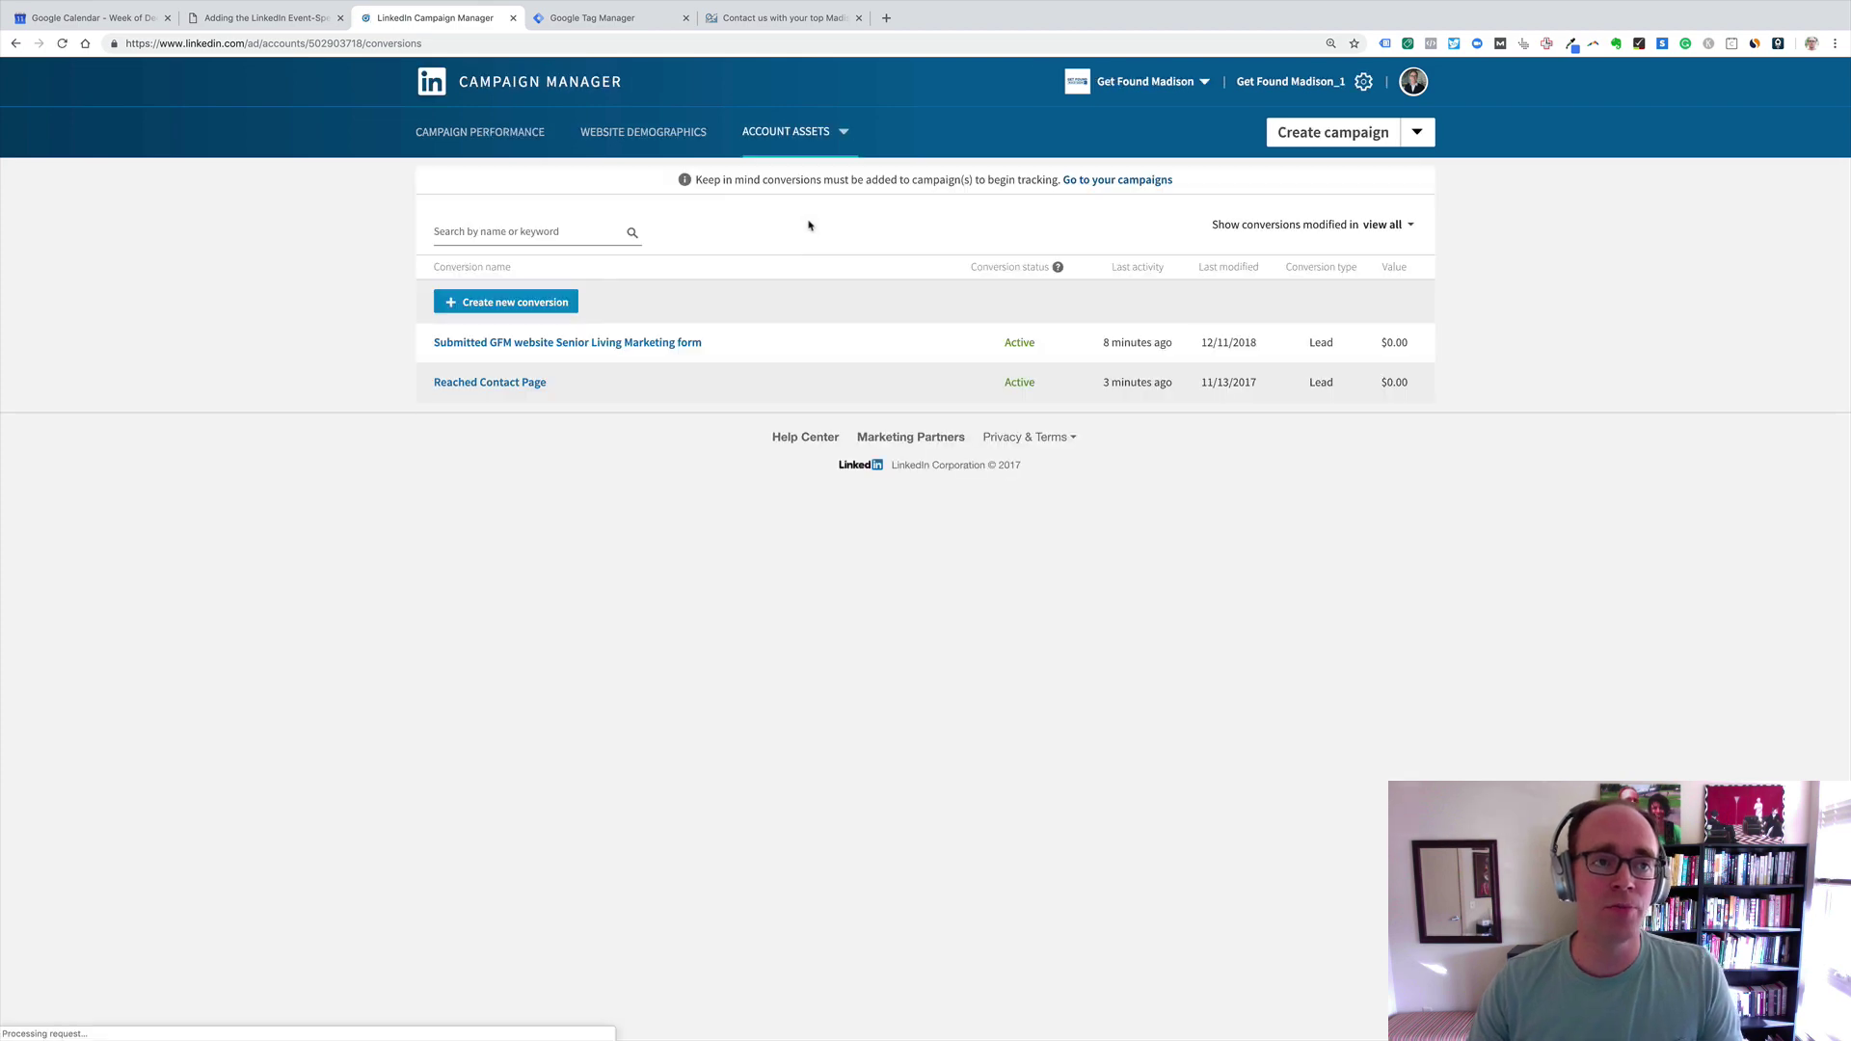
pyautogui.click(521, 301)
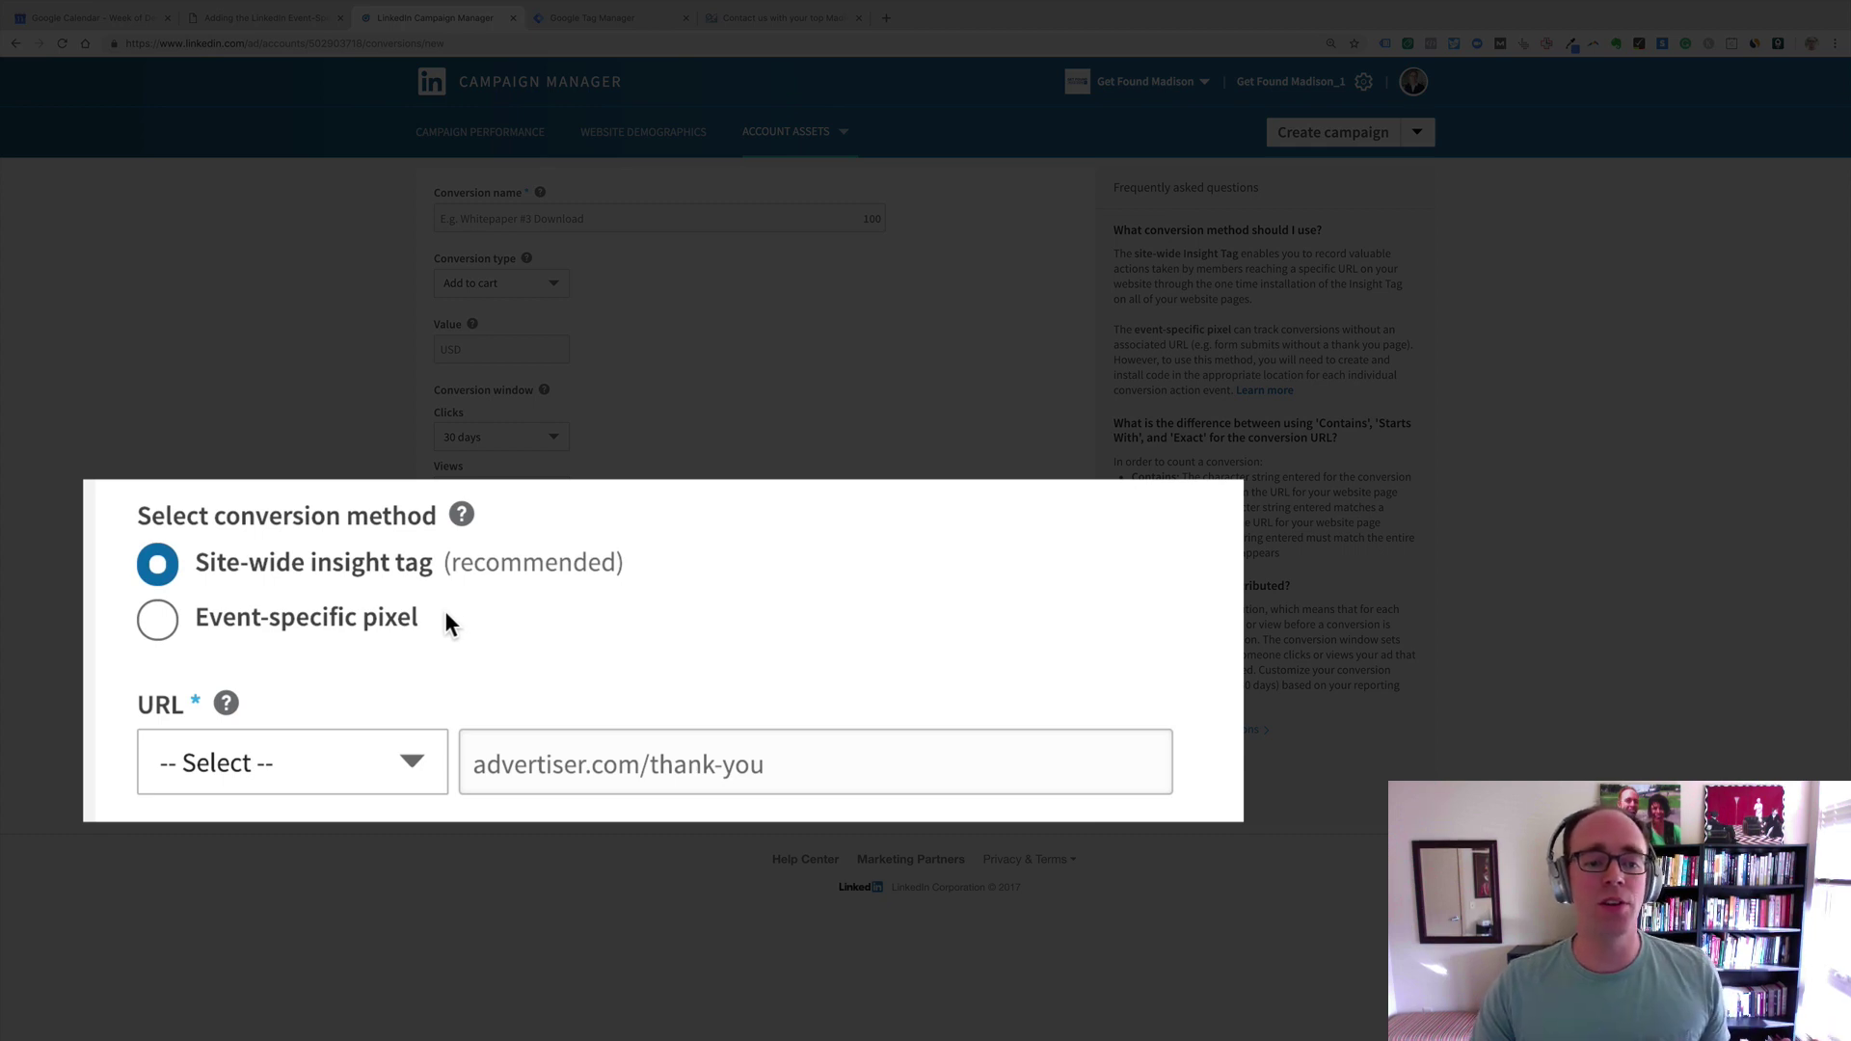
# Step: Switch the conversion method to Event-specific pixel to reveal its image pixel code
pyautogui.click(396, 750)
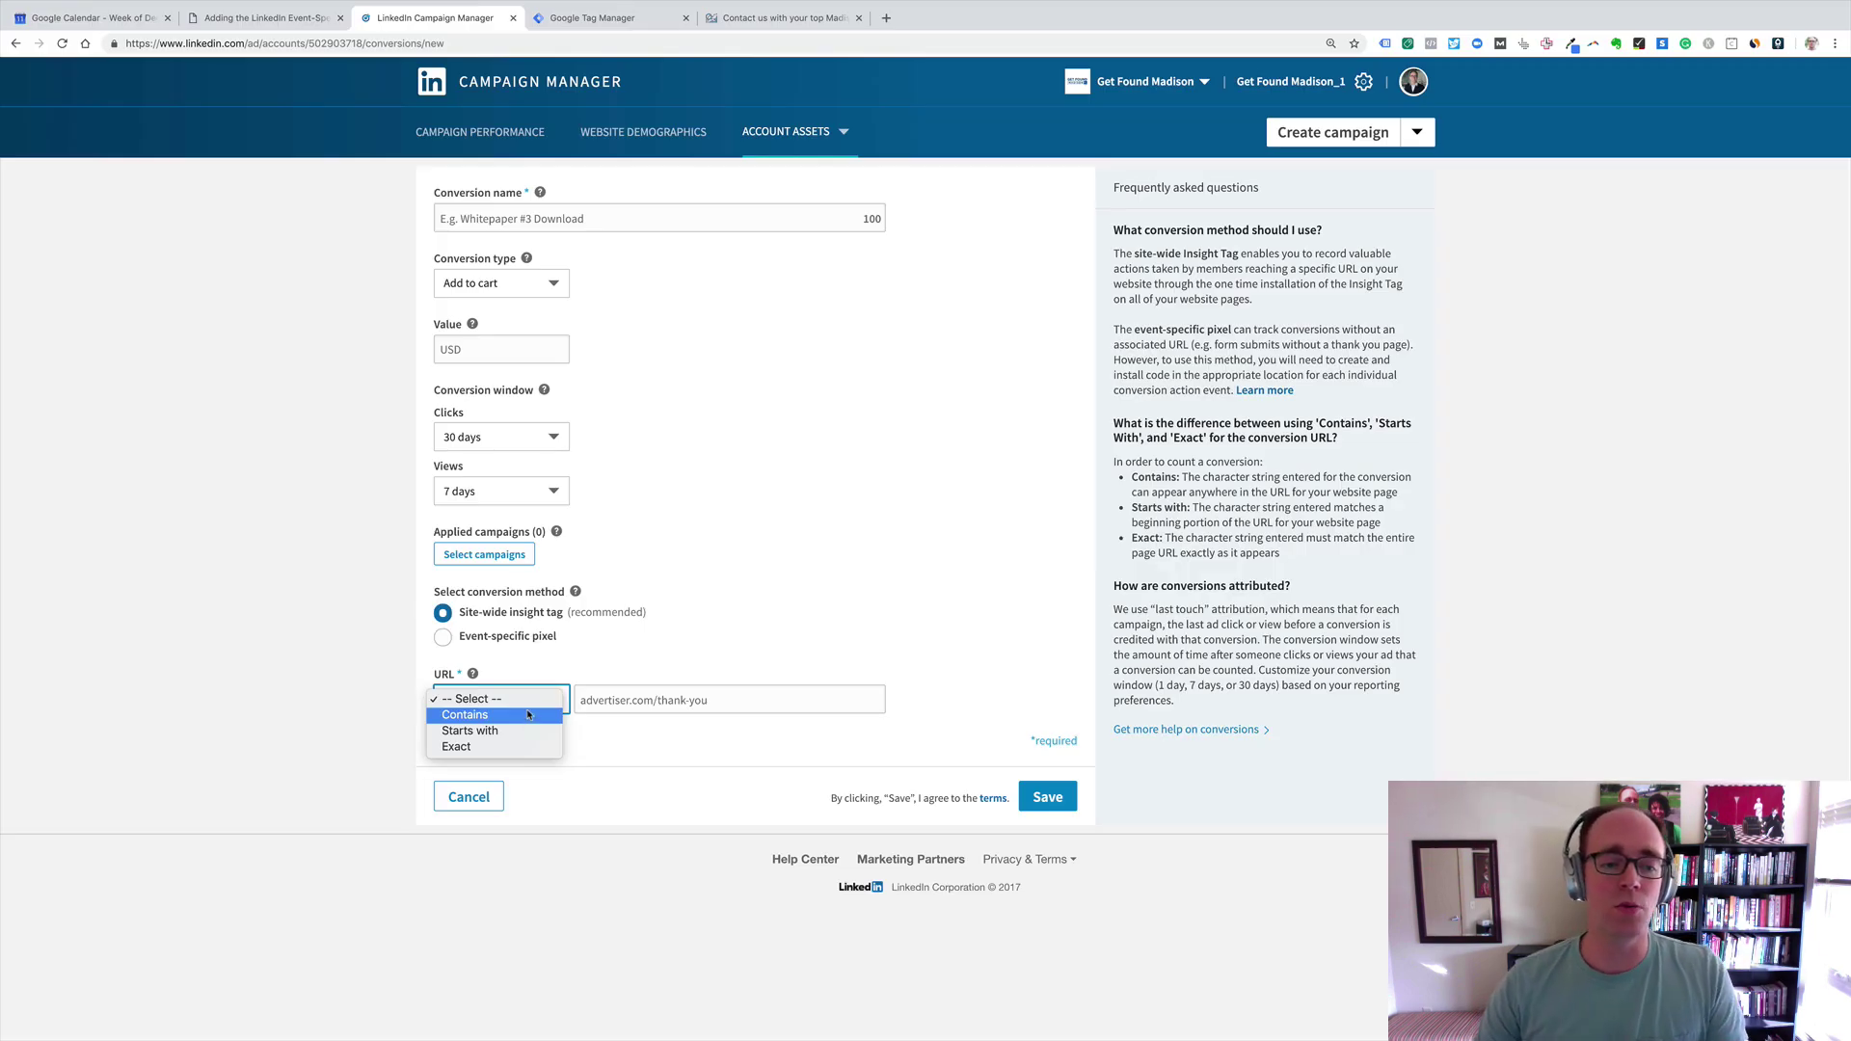
pyautogui.click(618, 703)
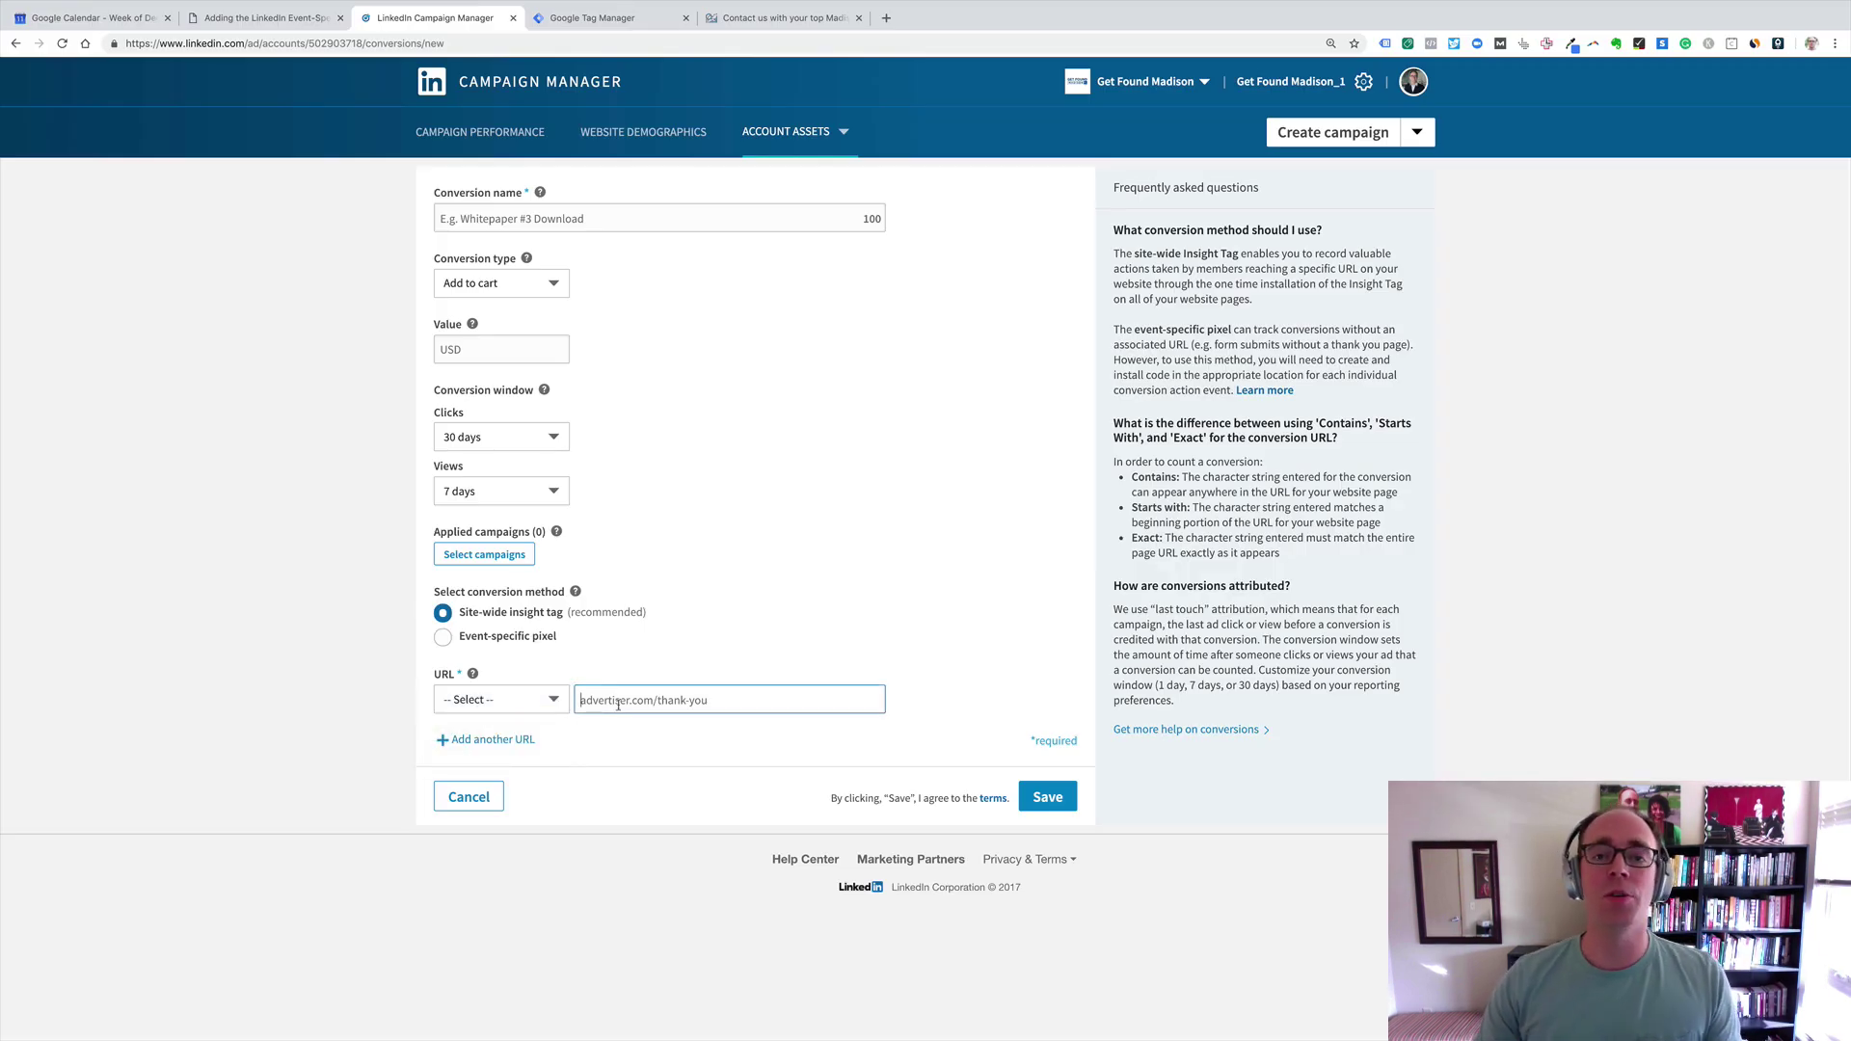
pyautogui.click(445, 639)
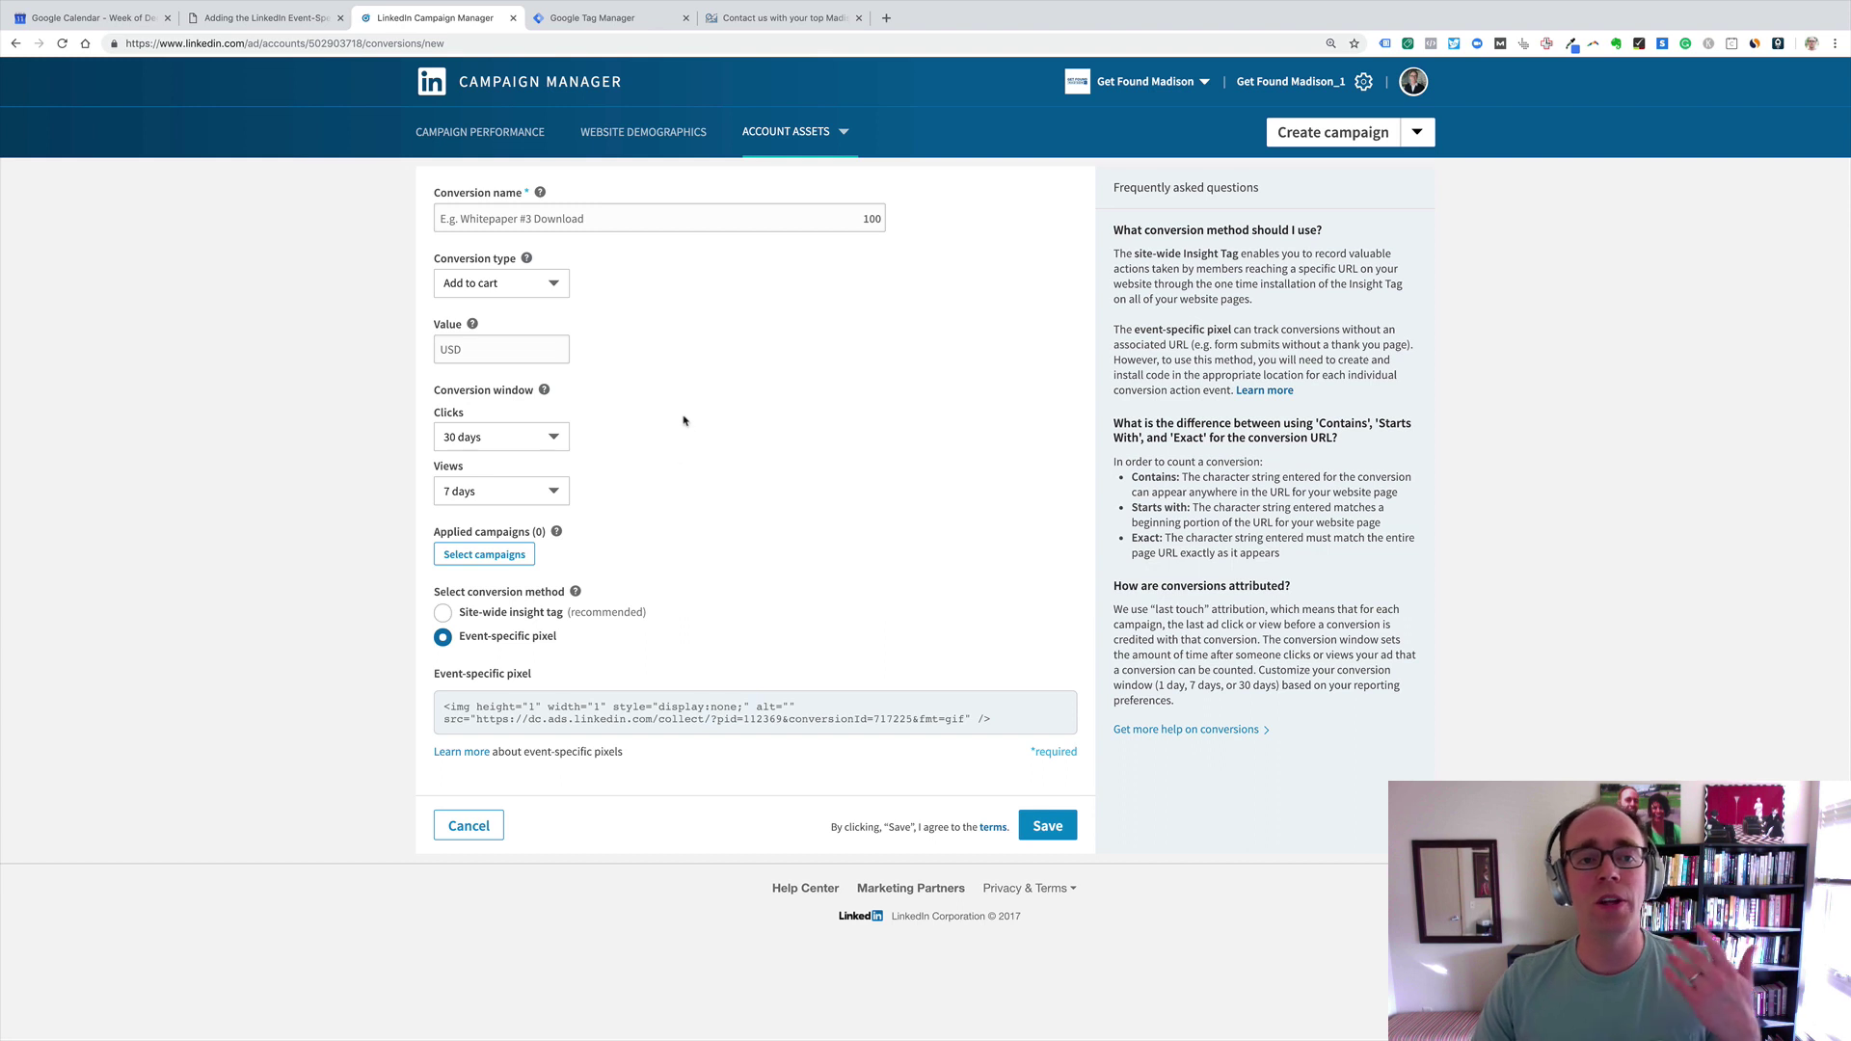
# Step: Name the conversion 'Contact Page Form Completed', set its type to Lead, and open the pixel help article
pyautogui.click(511, 212)
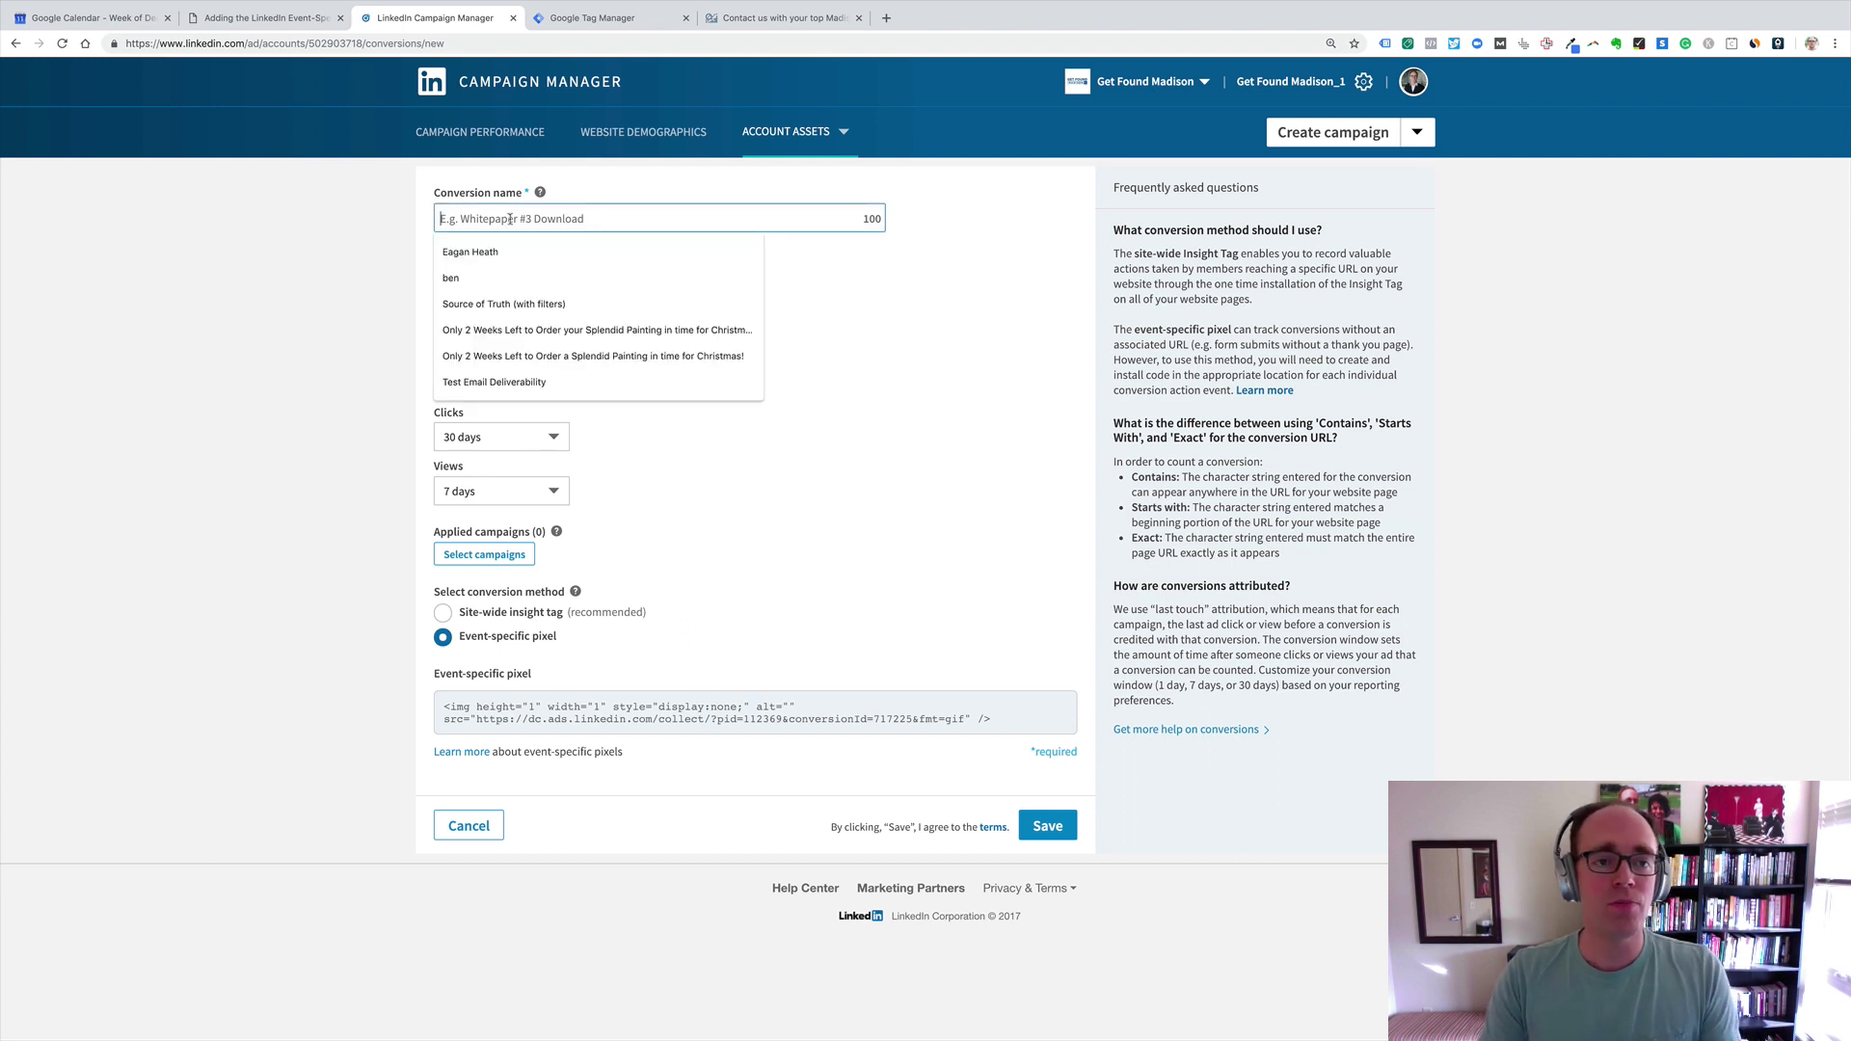
pyautogui.write('Contact Page')
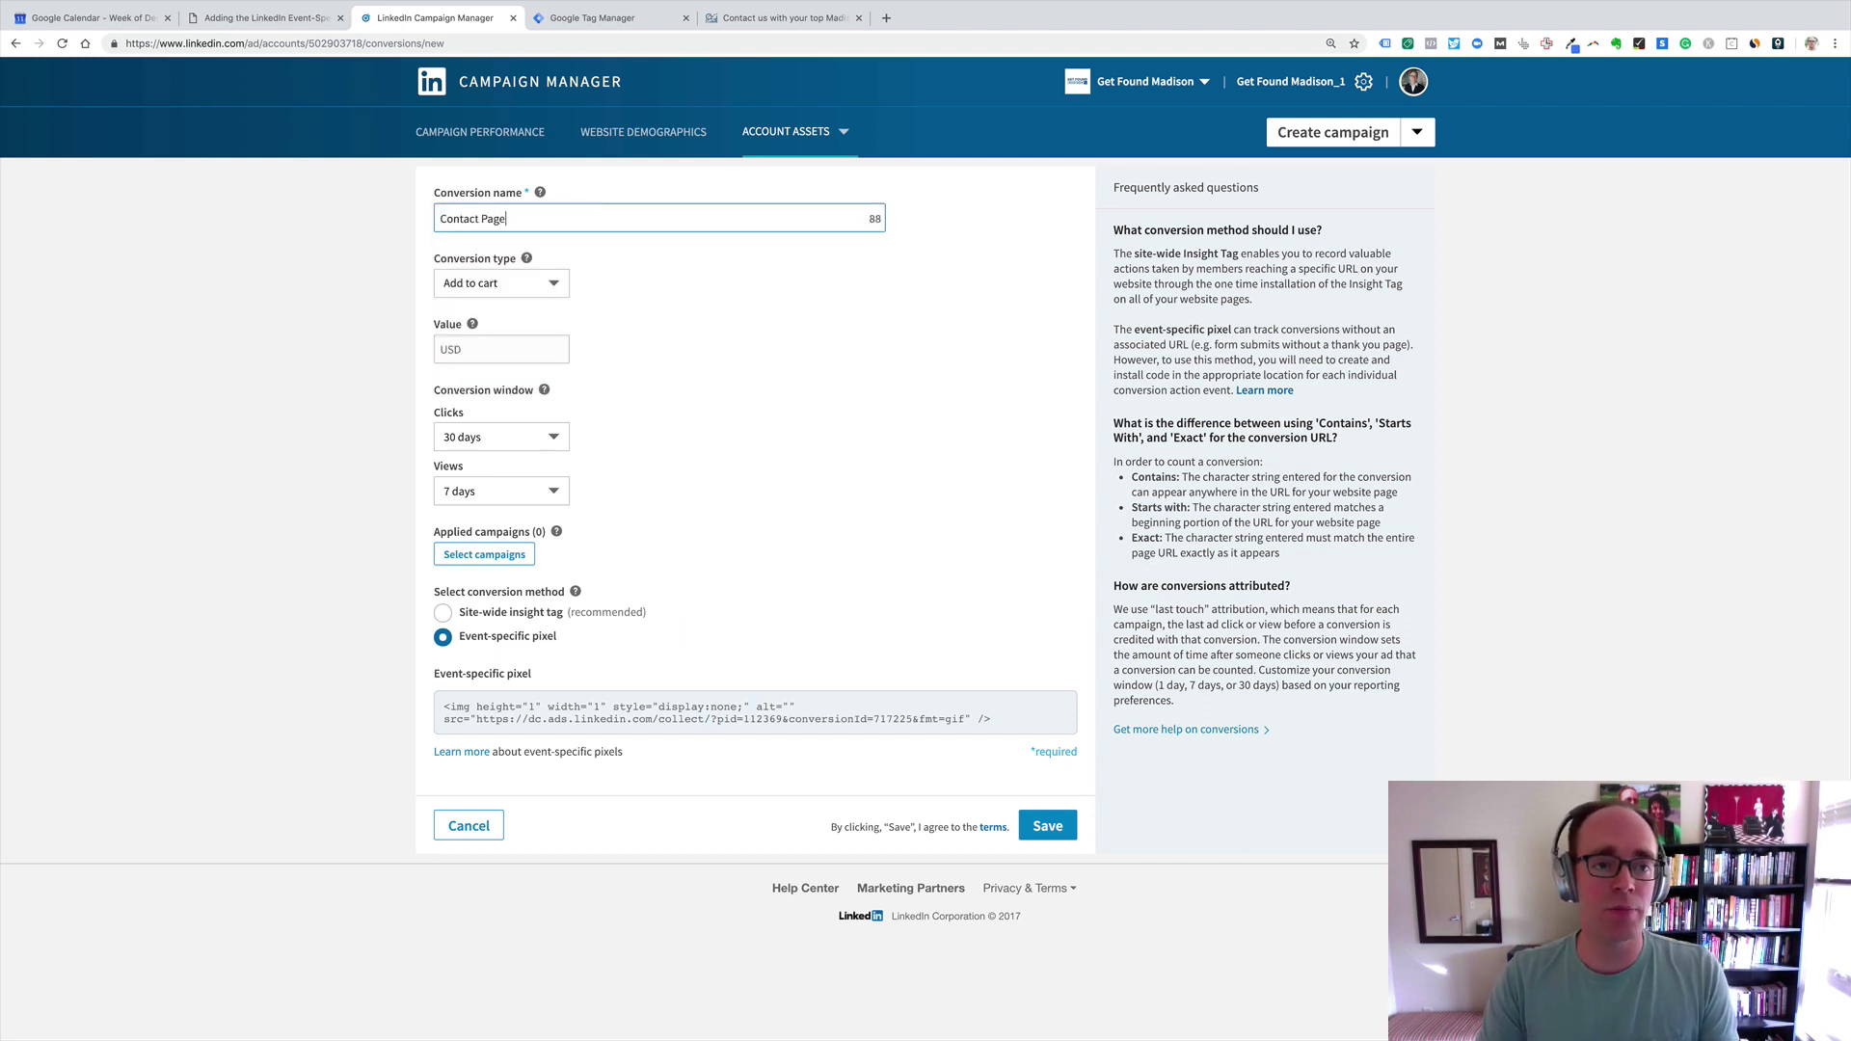
pyautogui.write(' Form Completed')
pyautogui.press('Tab')
pyautogui.click(796, 132)
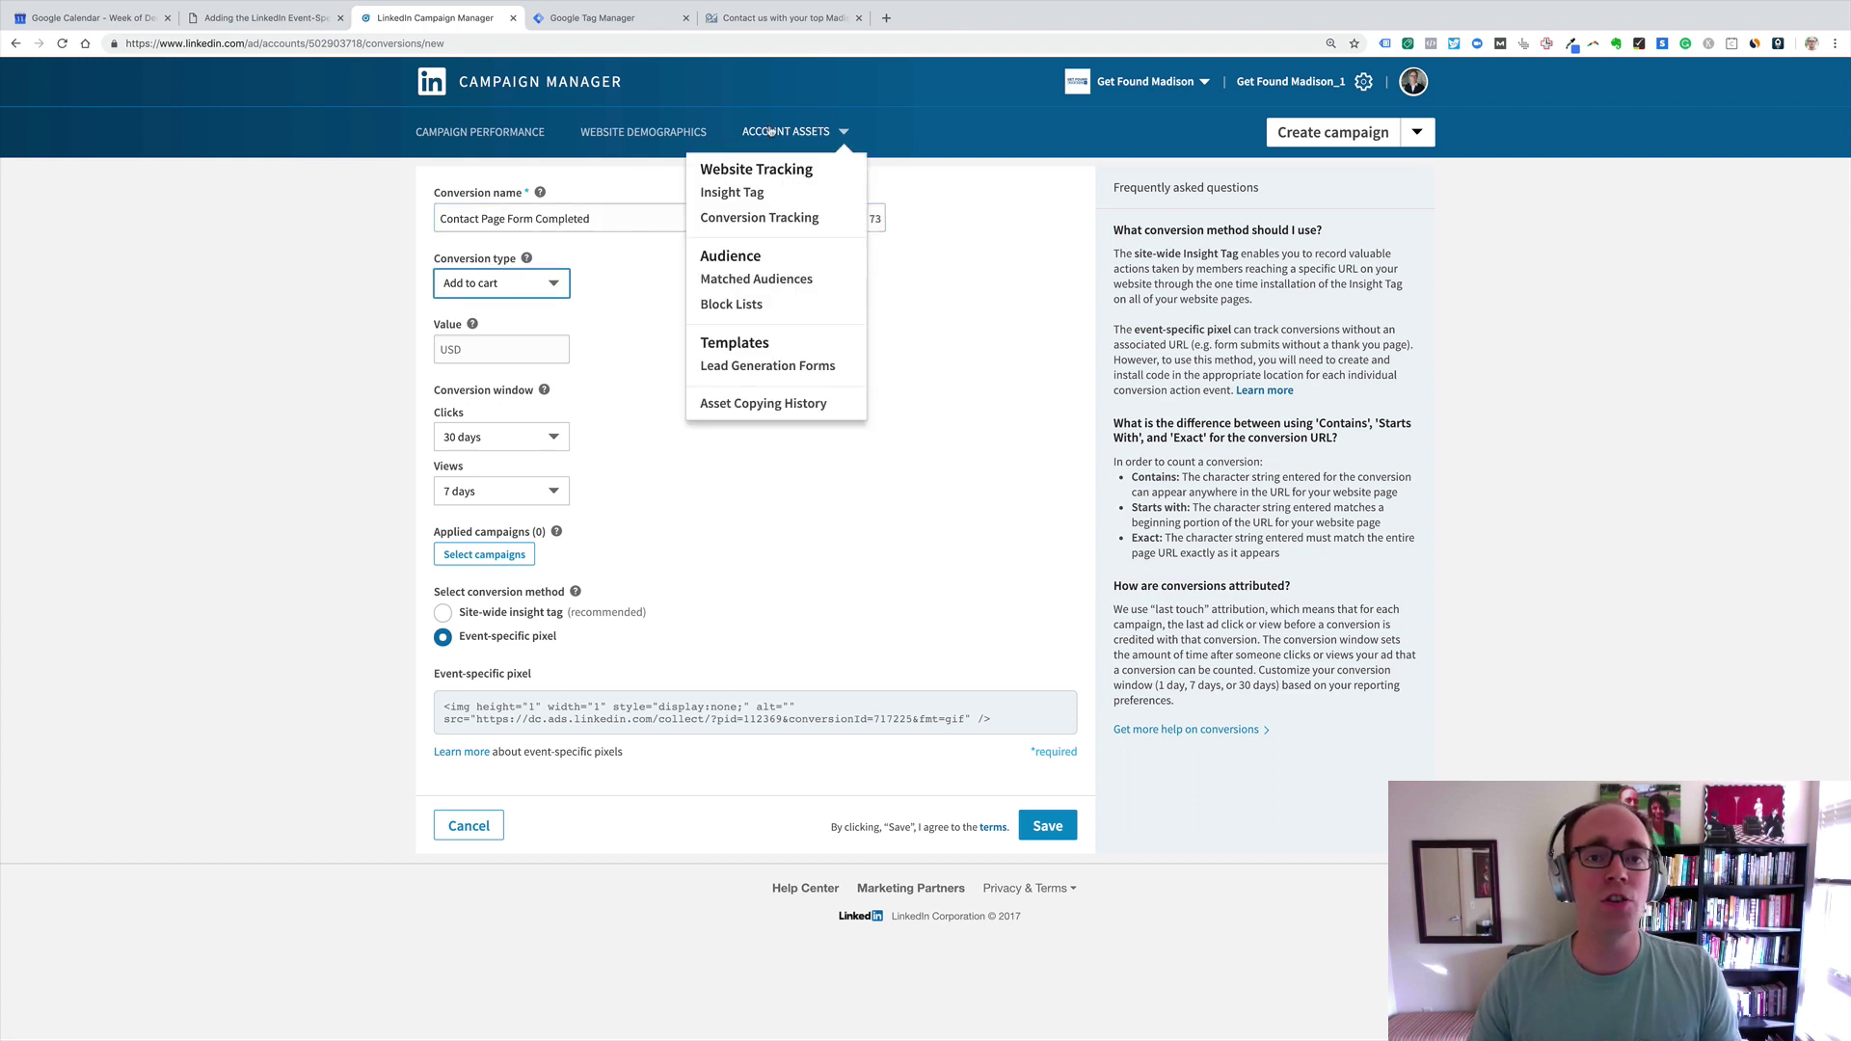
pyautogui.click(302, 240)
pyautogui.click(498, 283)
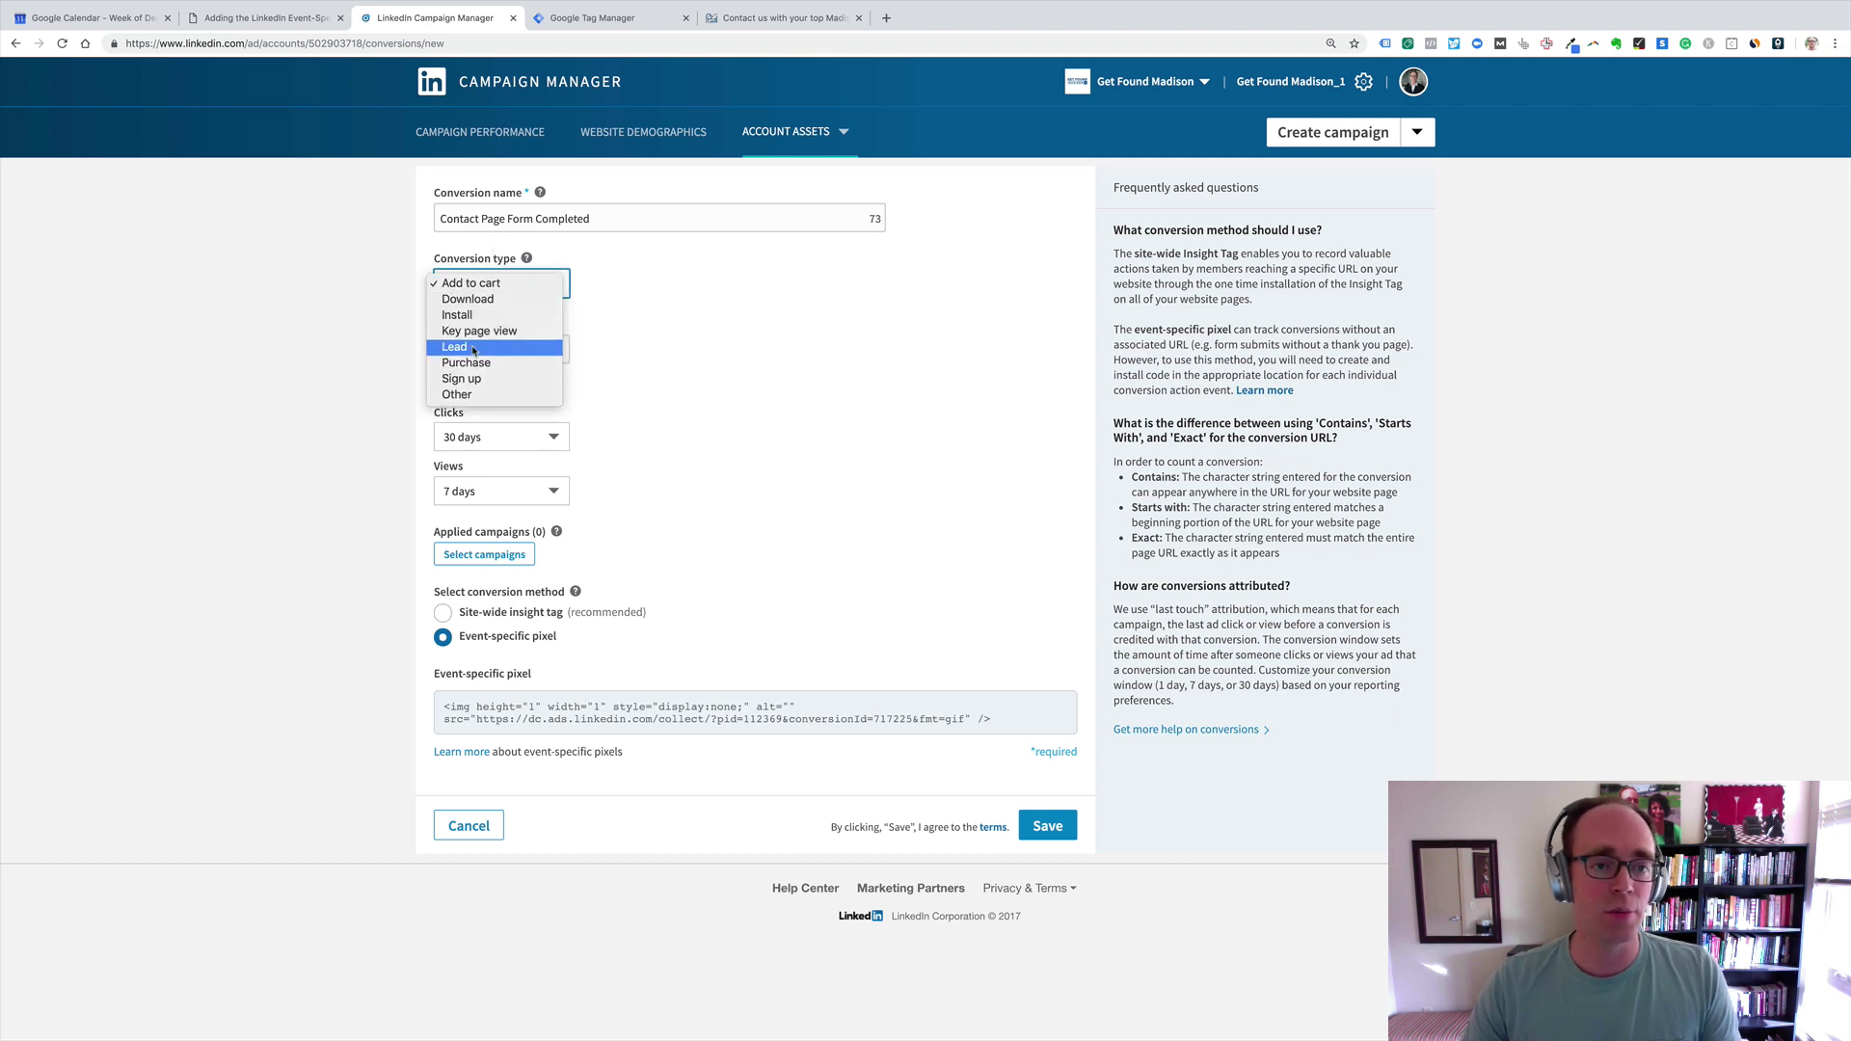
pyautogui.click(487, 343)
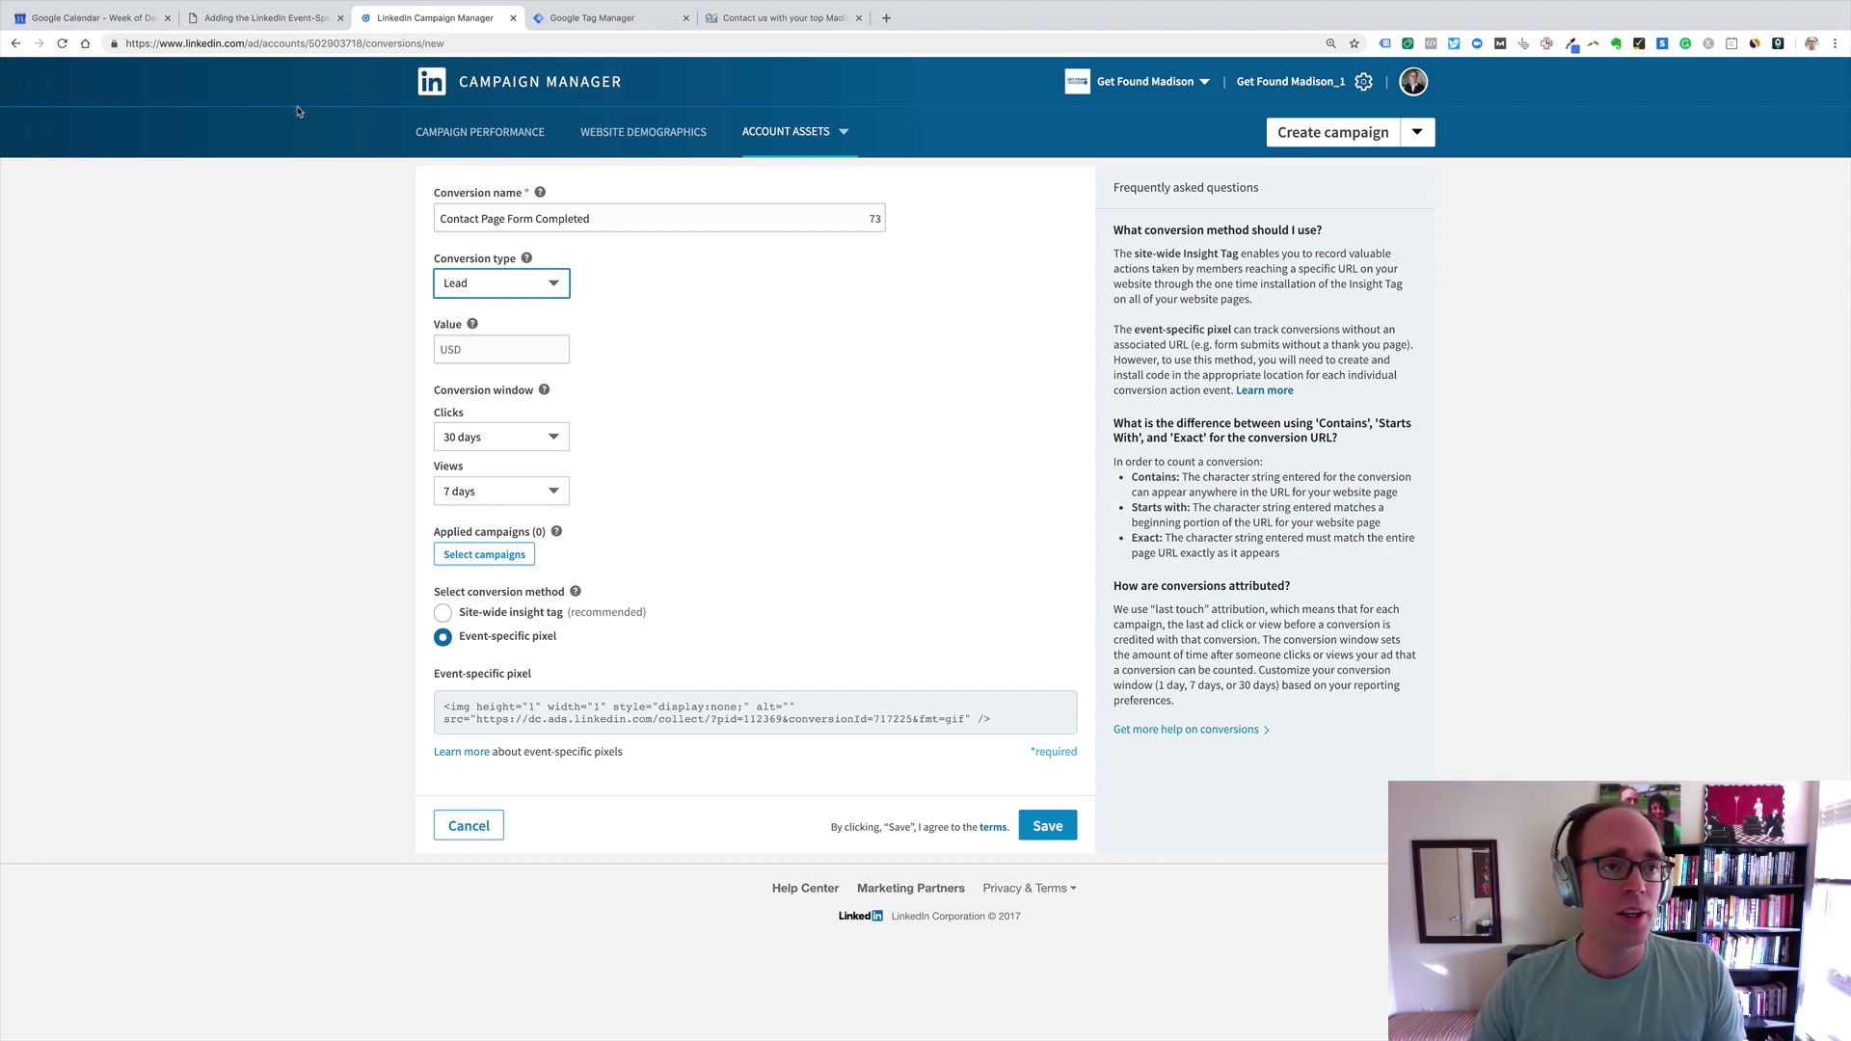
pyautogui.click(256, 18)
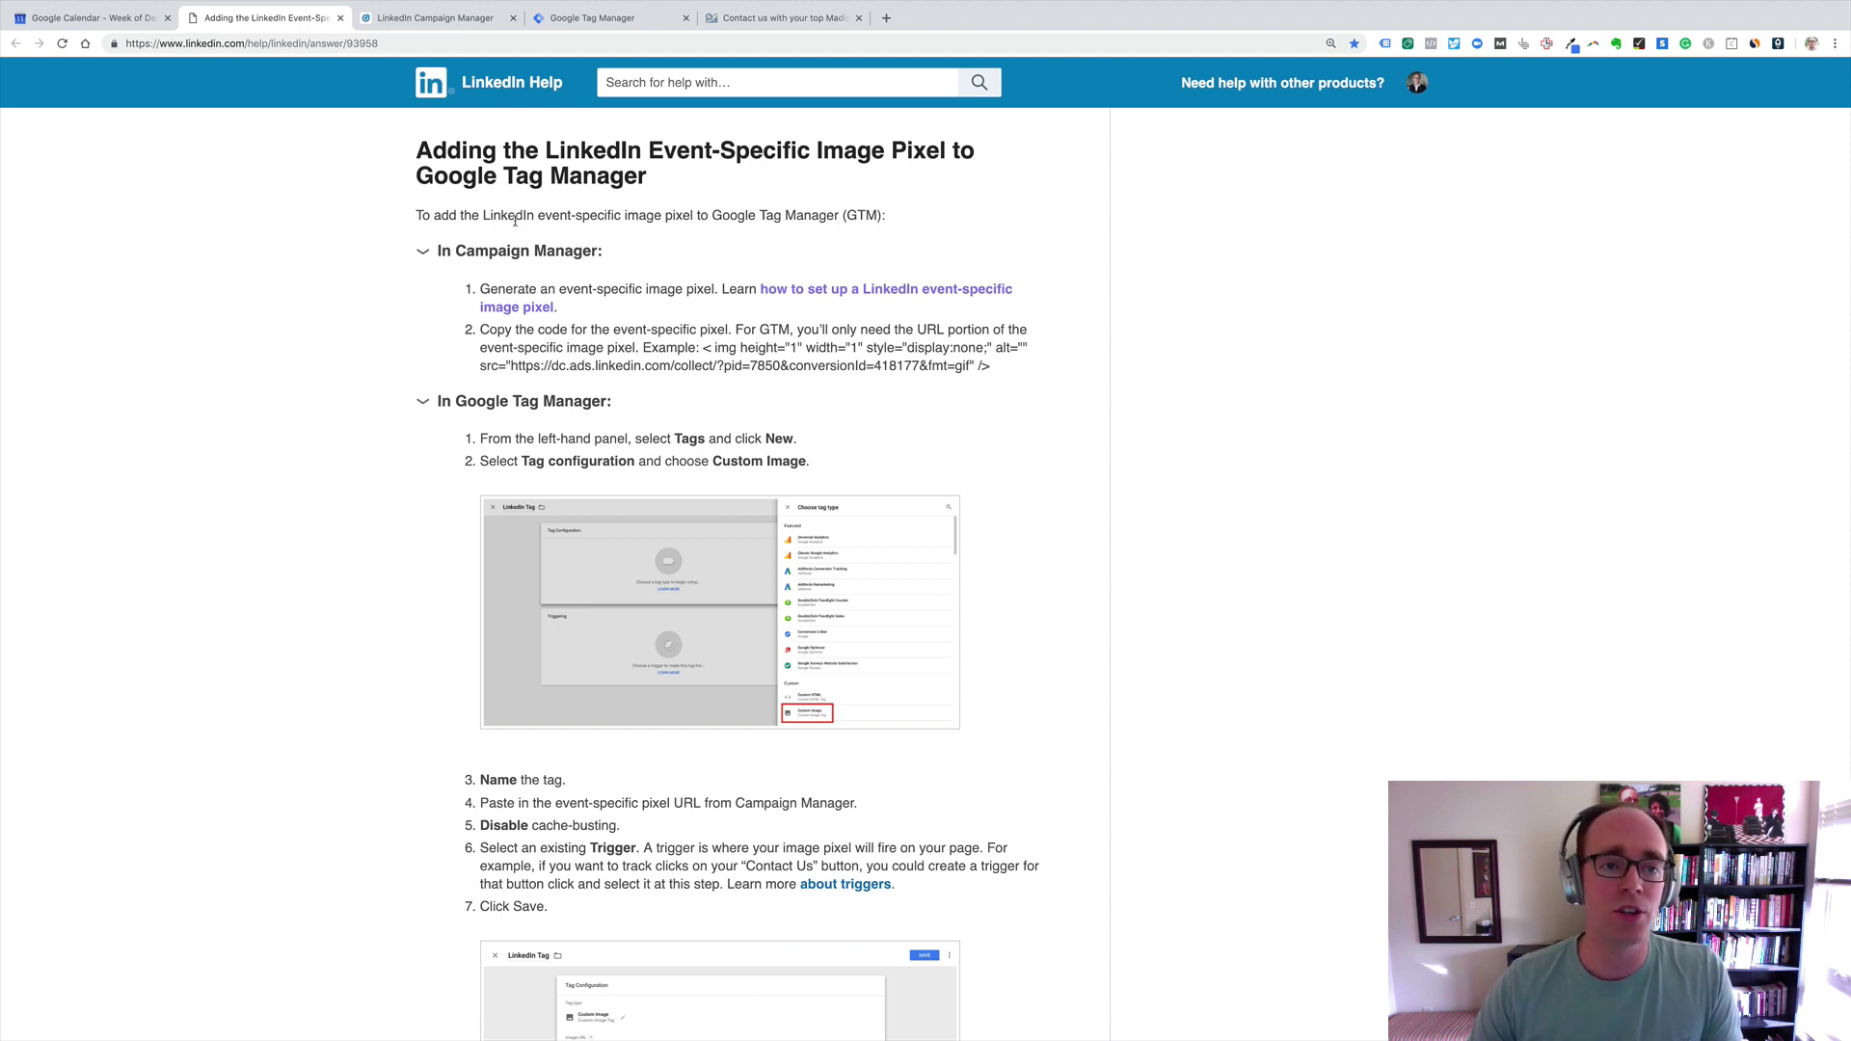
# Step: Scroll the help article and select the example pixel src URL in step 2
pyautogui.scroll(-1, 366, 254)
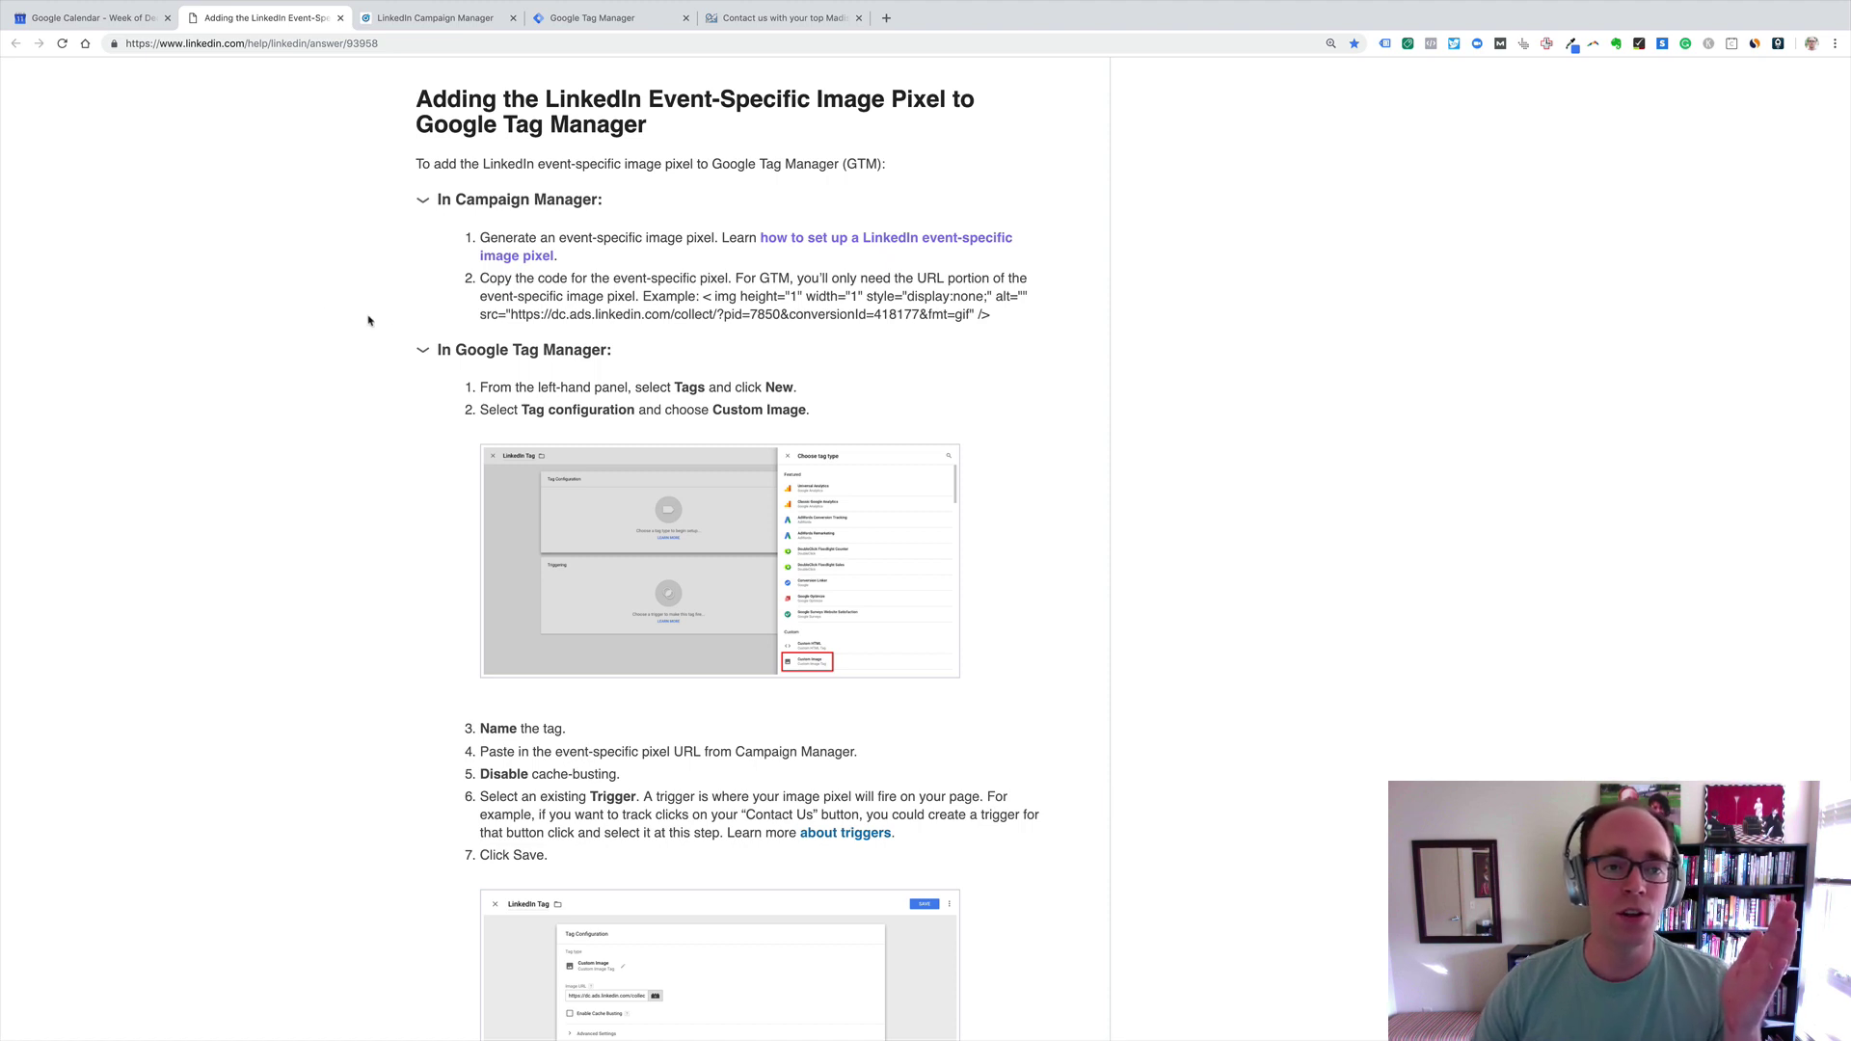
pyautogui.moveTo(511, 319); pyautogui.dragTo(967, 320)
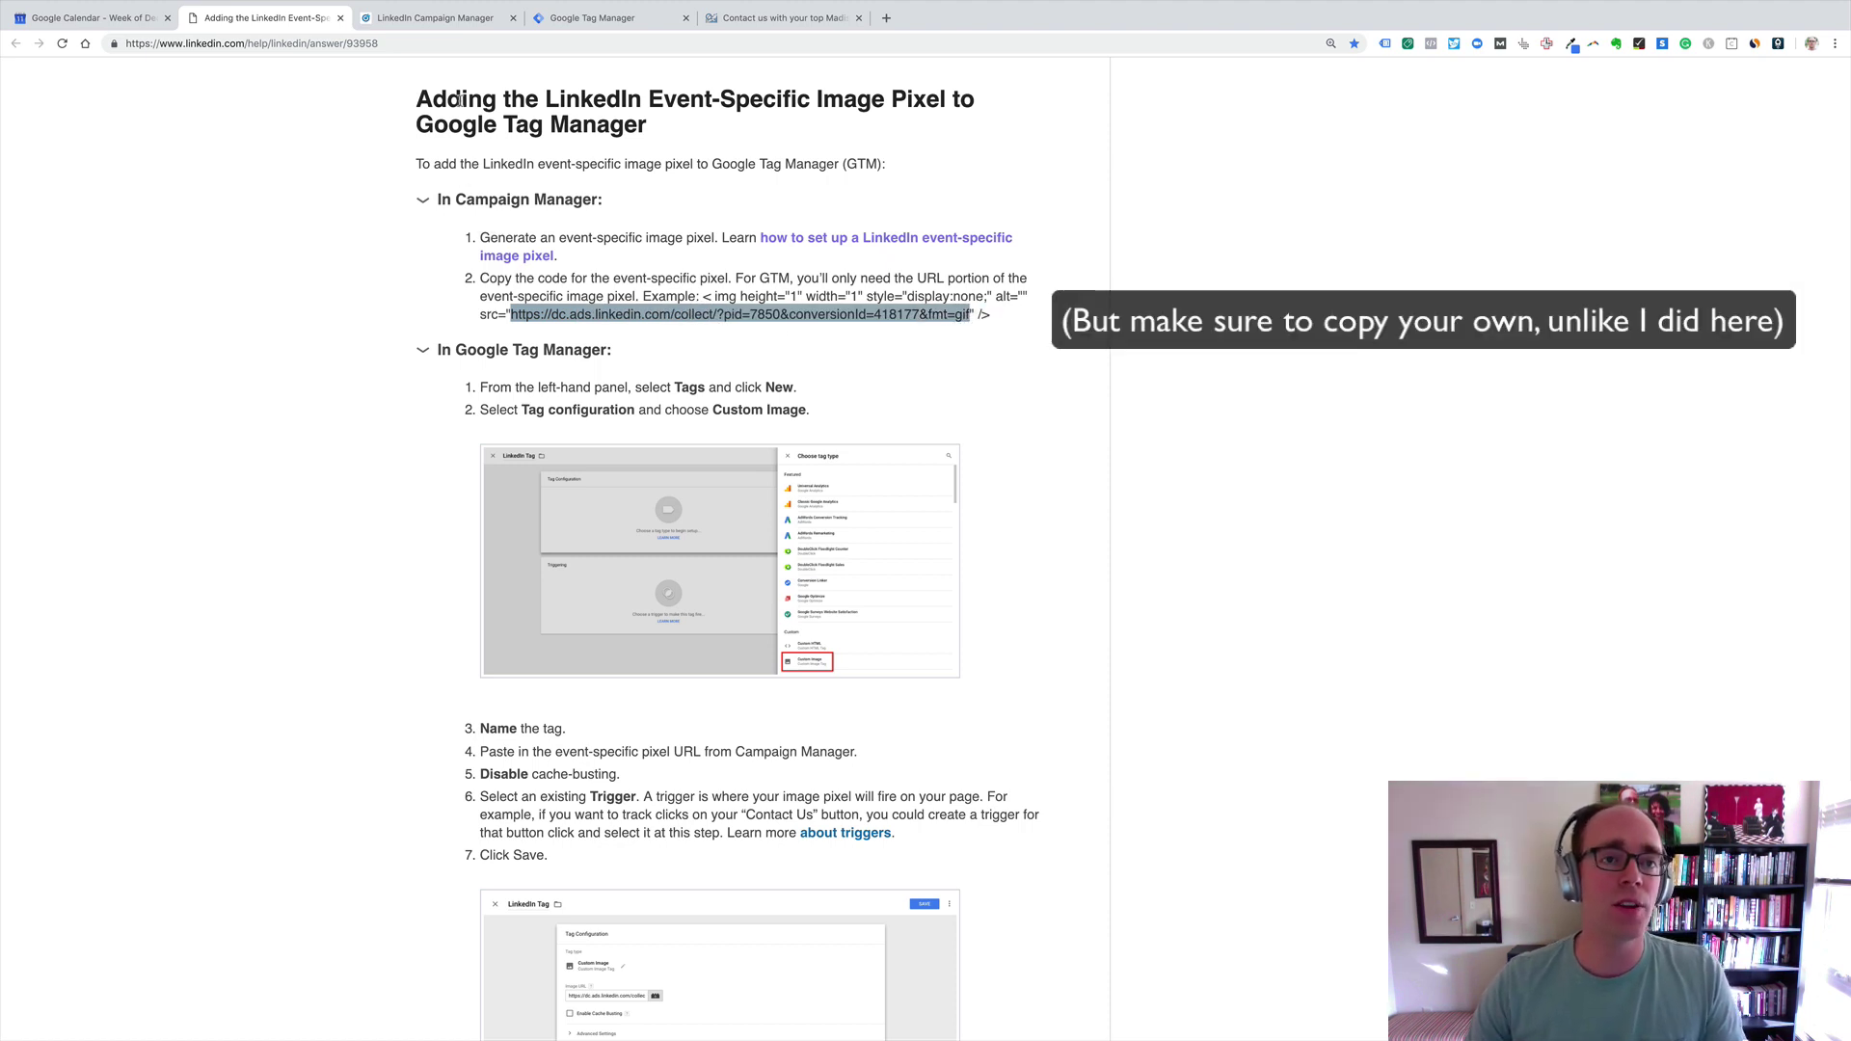
# Step: Save the Contact Page Form Completed conversion, then move over to Google Tag Manager
pyautogui.click(469, 23)
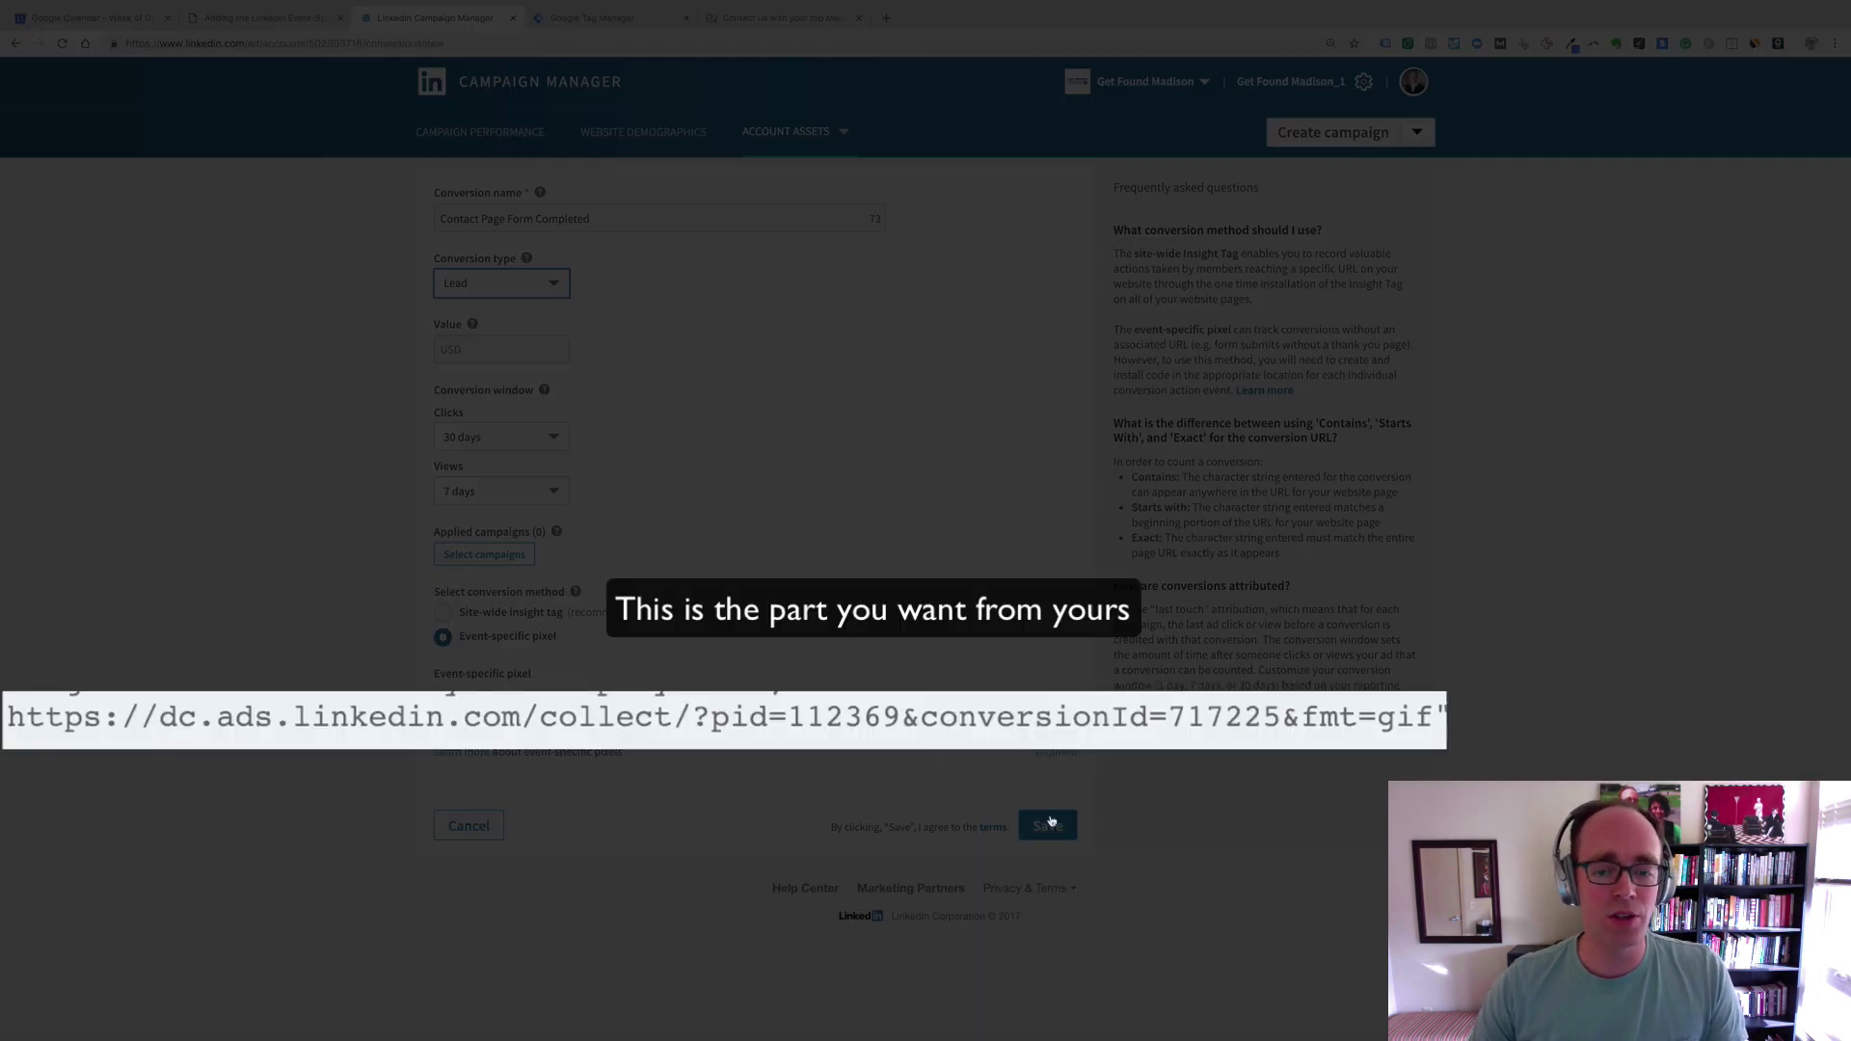
pyautogui.click(1049, 825)
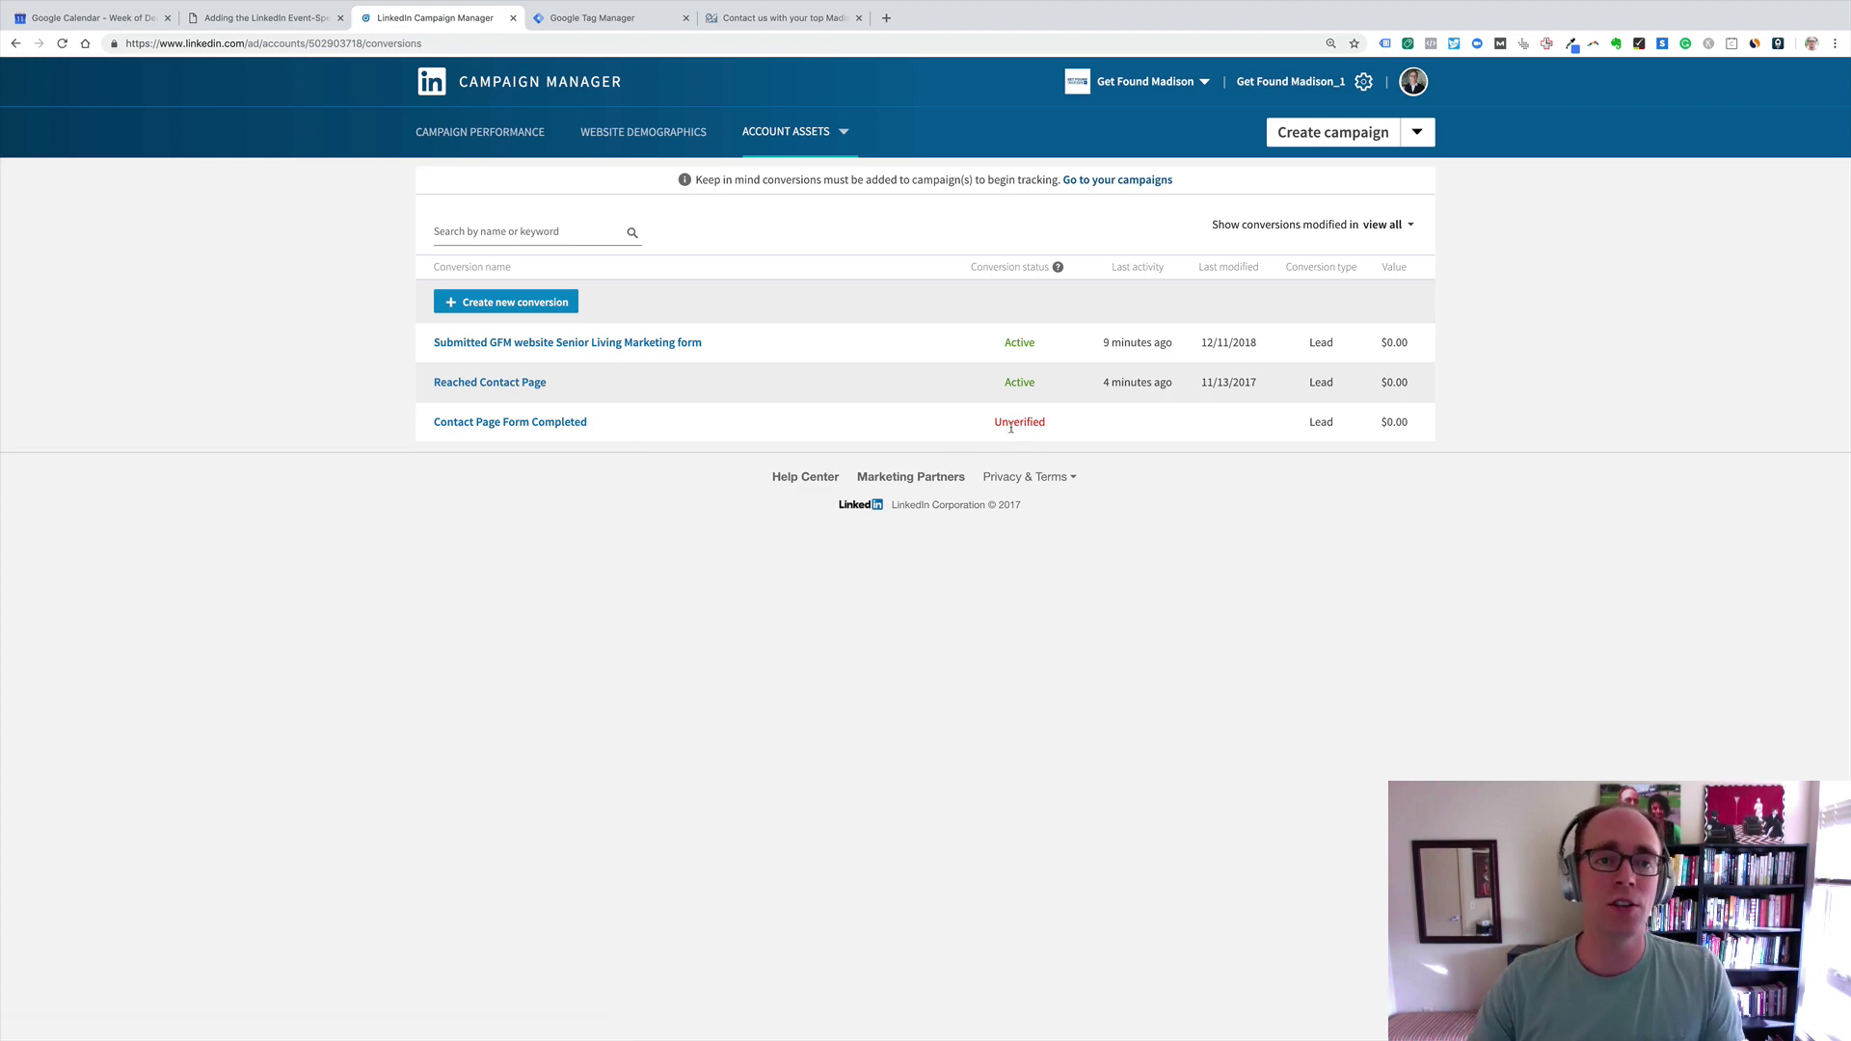
pyautogui.click(592, 17)
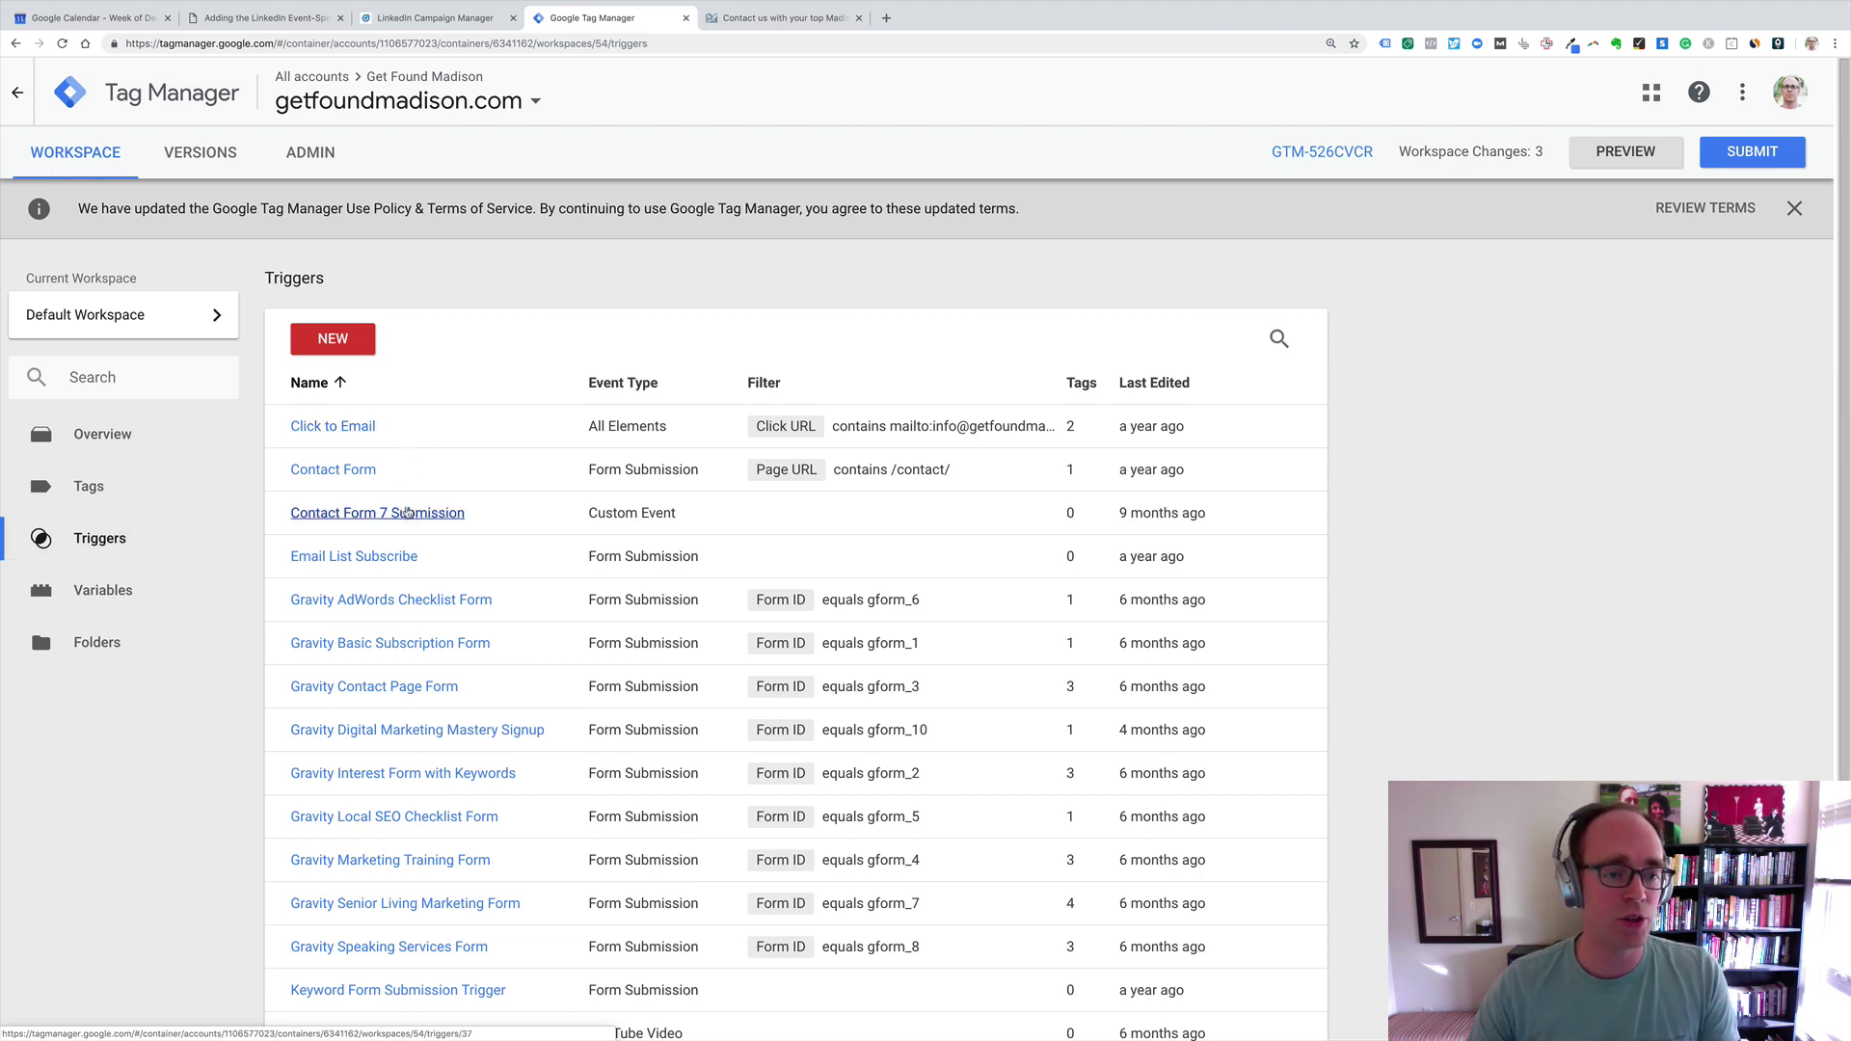
pyautogui.scroll(-3, 408, 512)
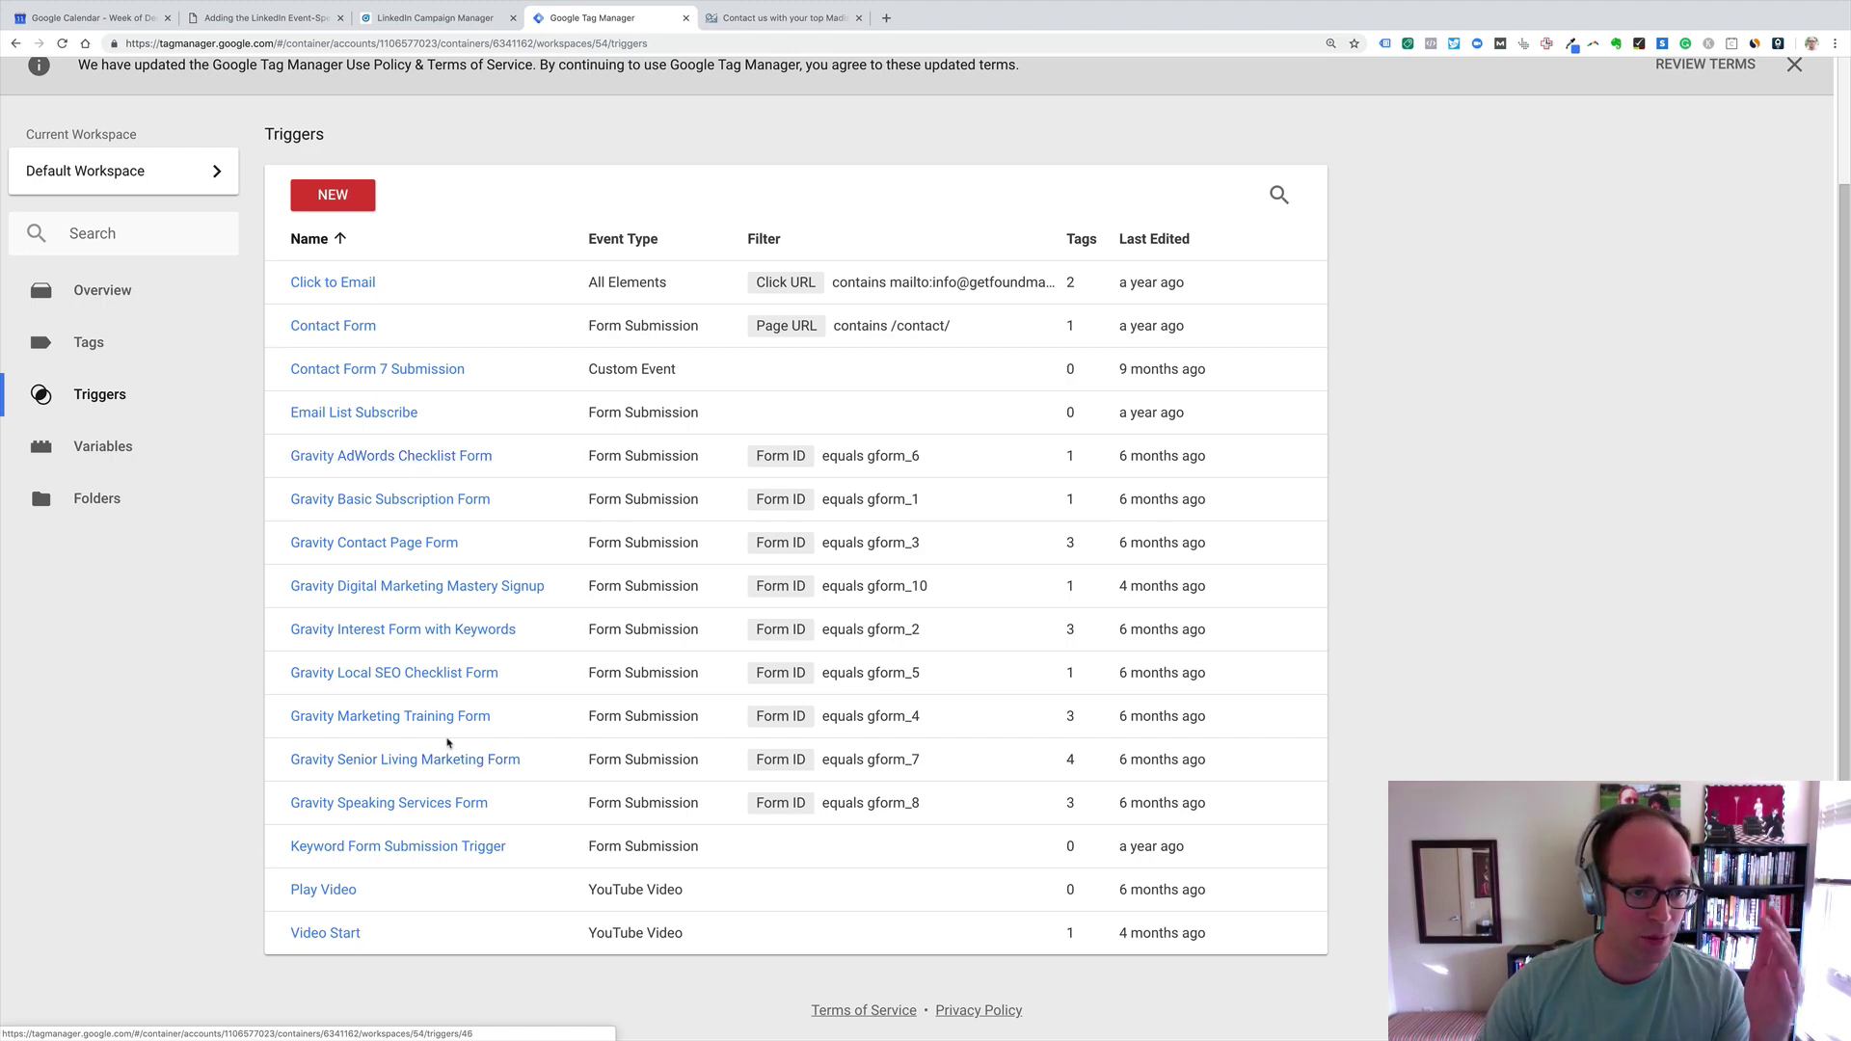
pyautogui.press('super+f')
pyautogui.write('contact')
pyautogui.click(421, 688)
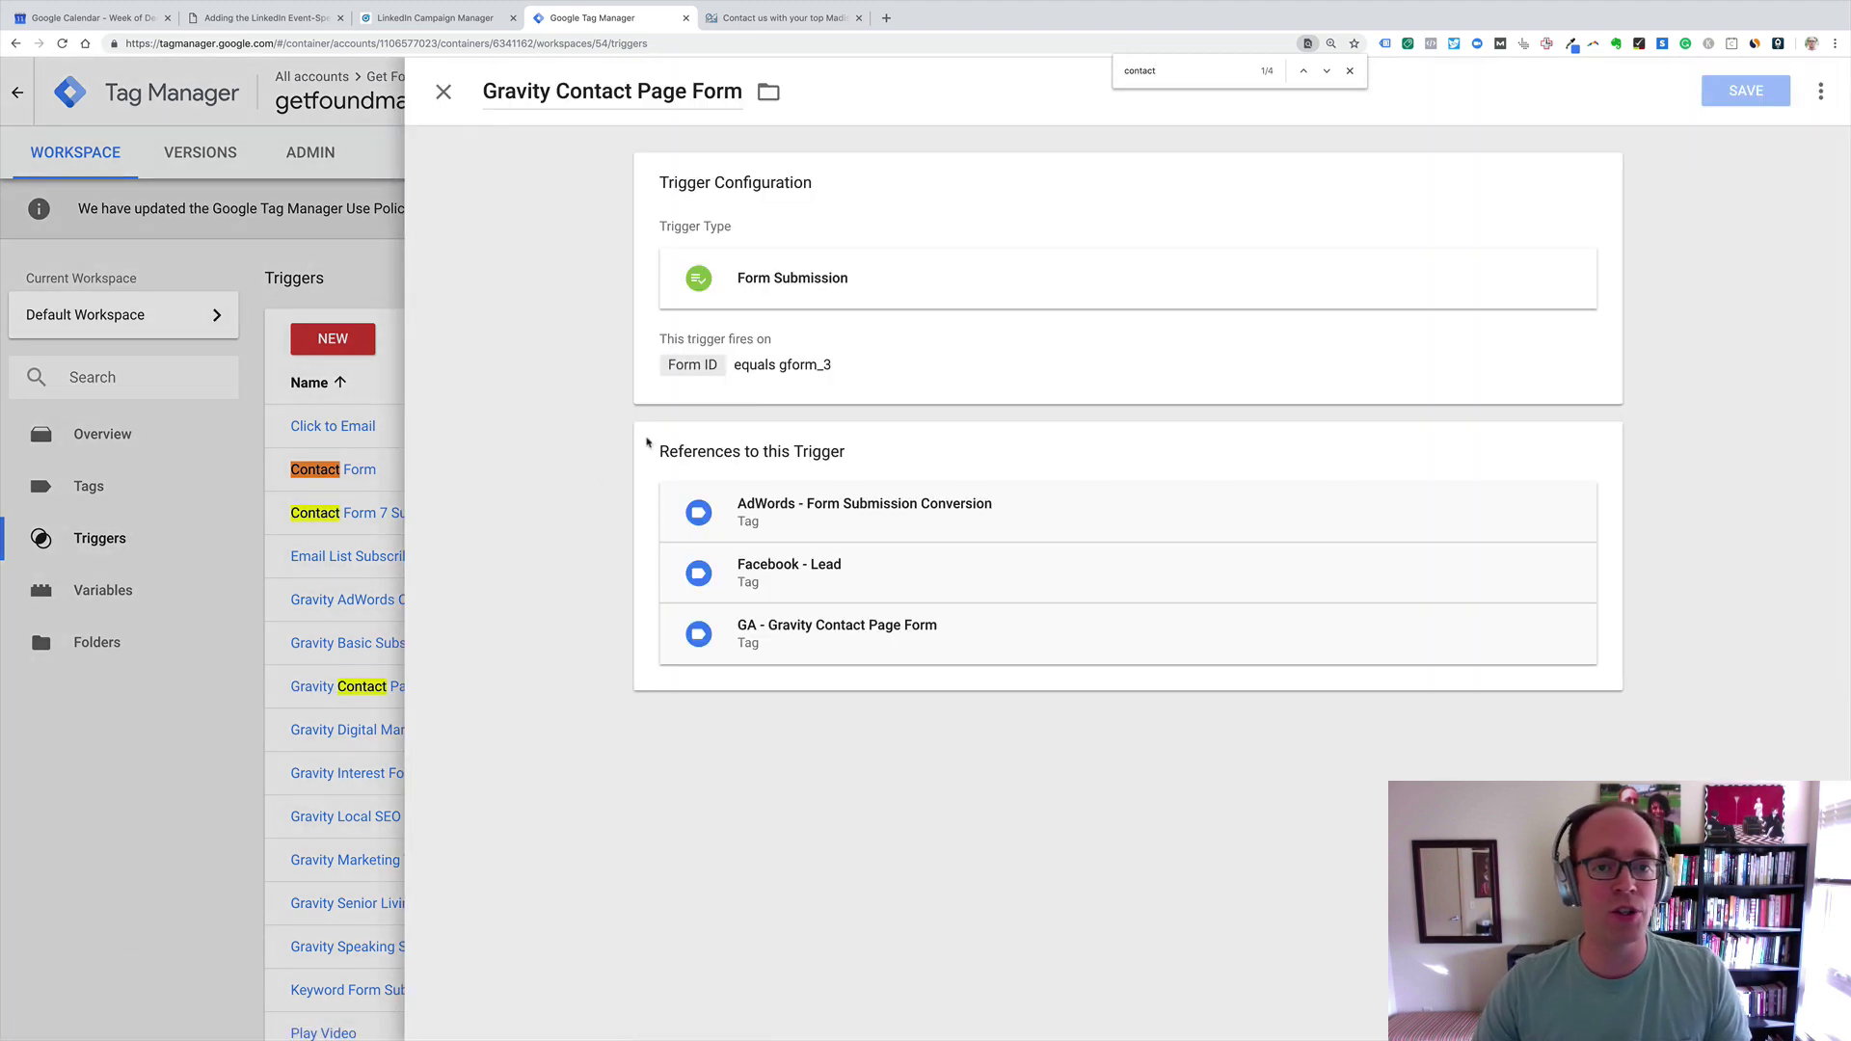
pyautogui.click(911, 279)
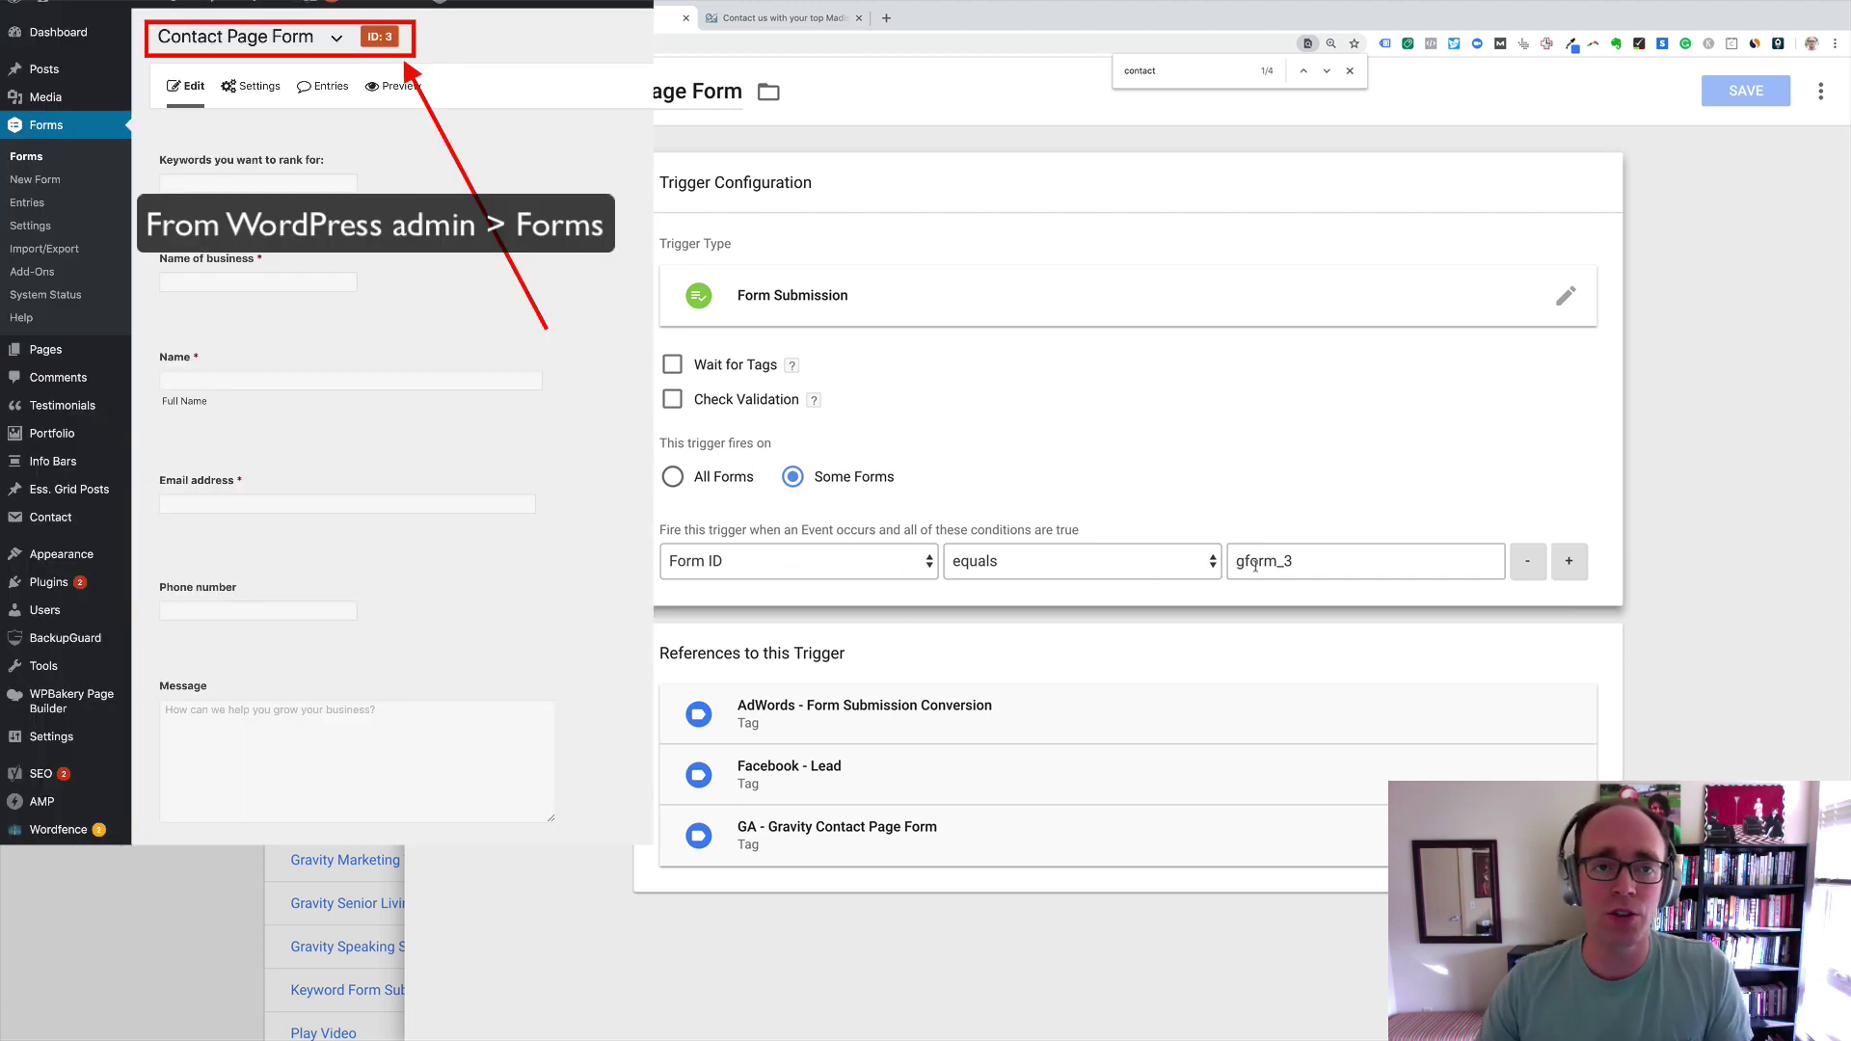
pyautogui.click(450, 97)
# Step: Check the LinkedIn Insights Tag's Partner ID in the Tags list and close it unchanged
pyautogui.click(171, 500)
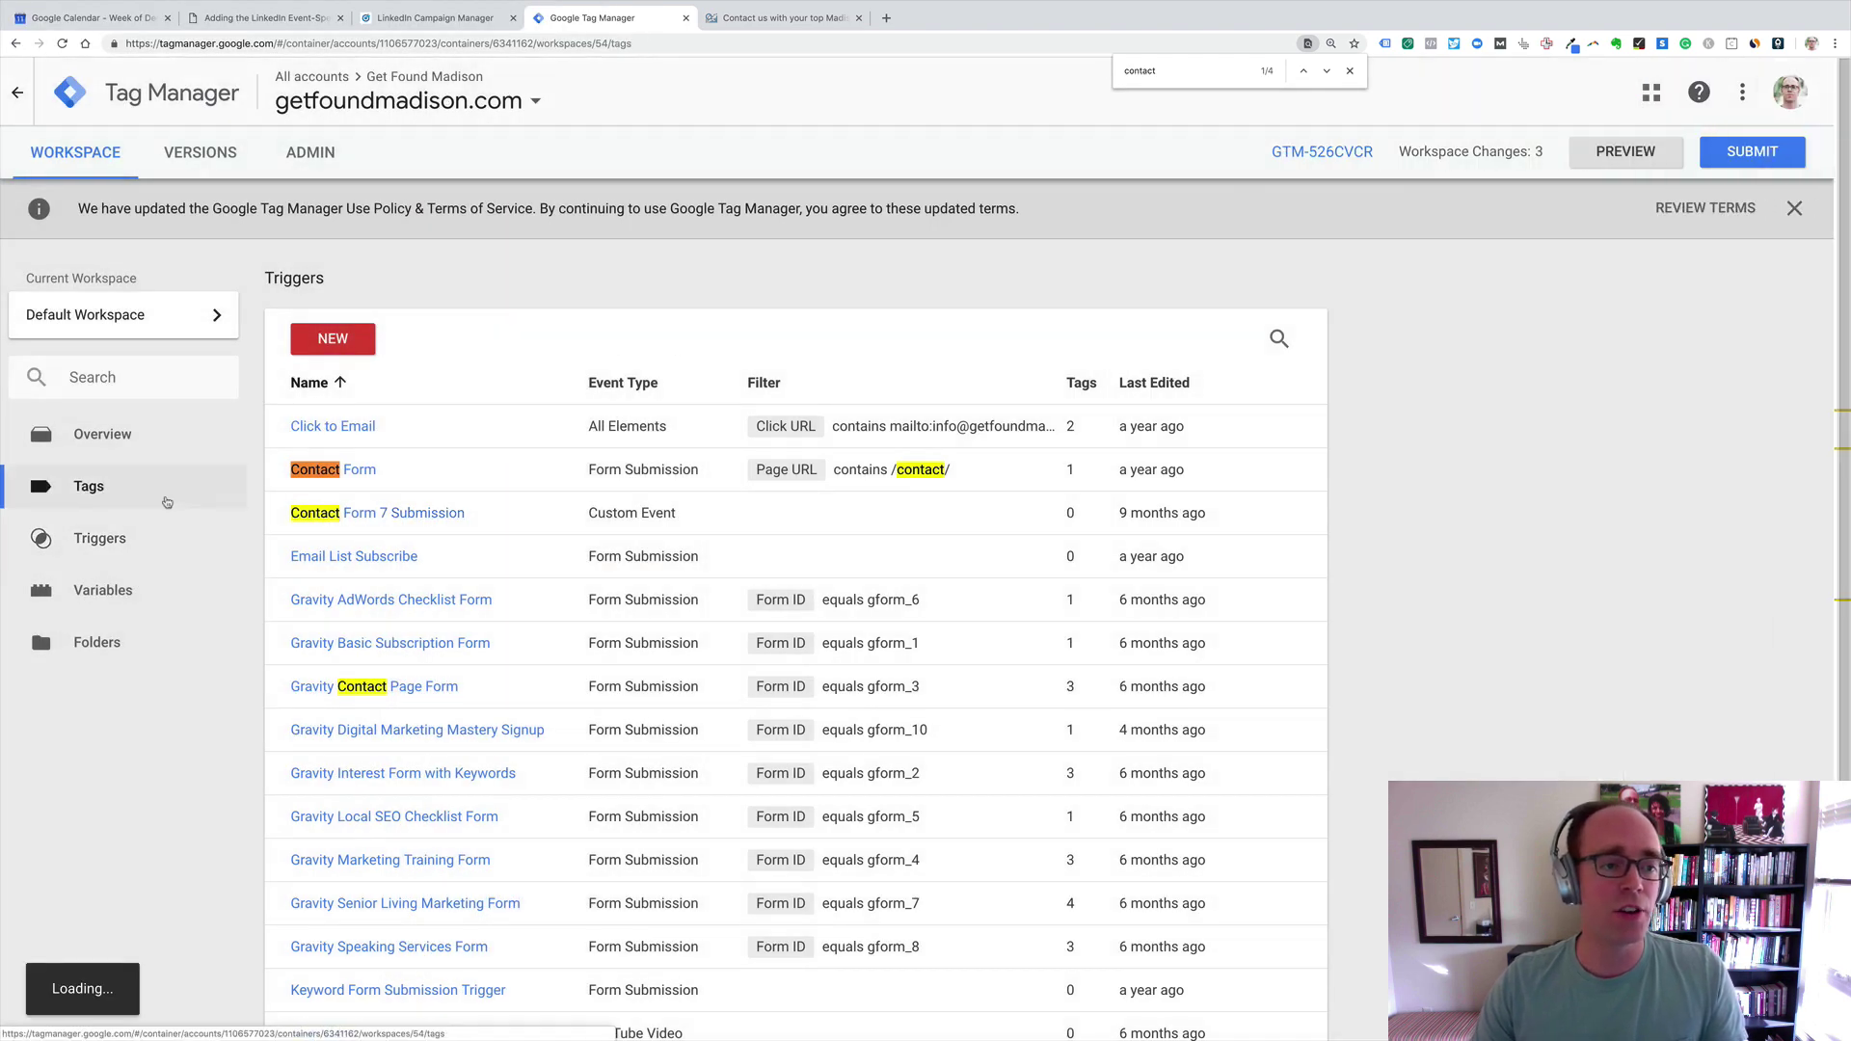
pyautogui.scroll(-1, 431, 493)
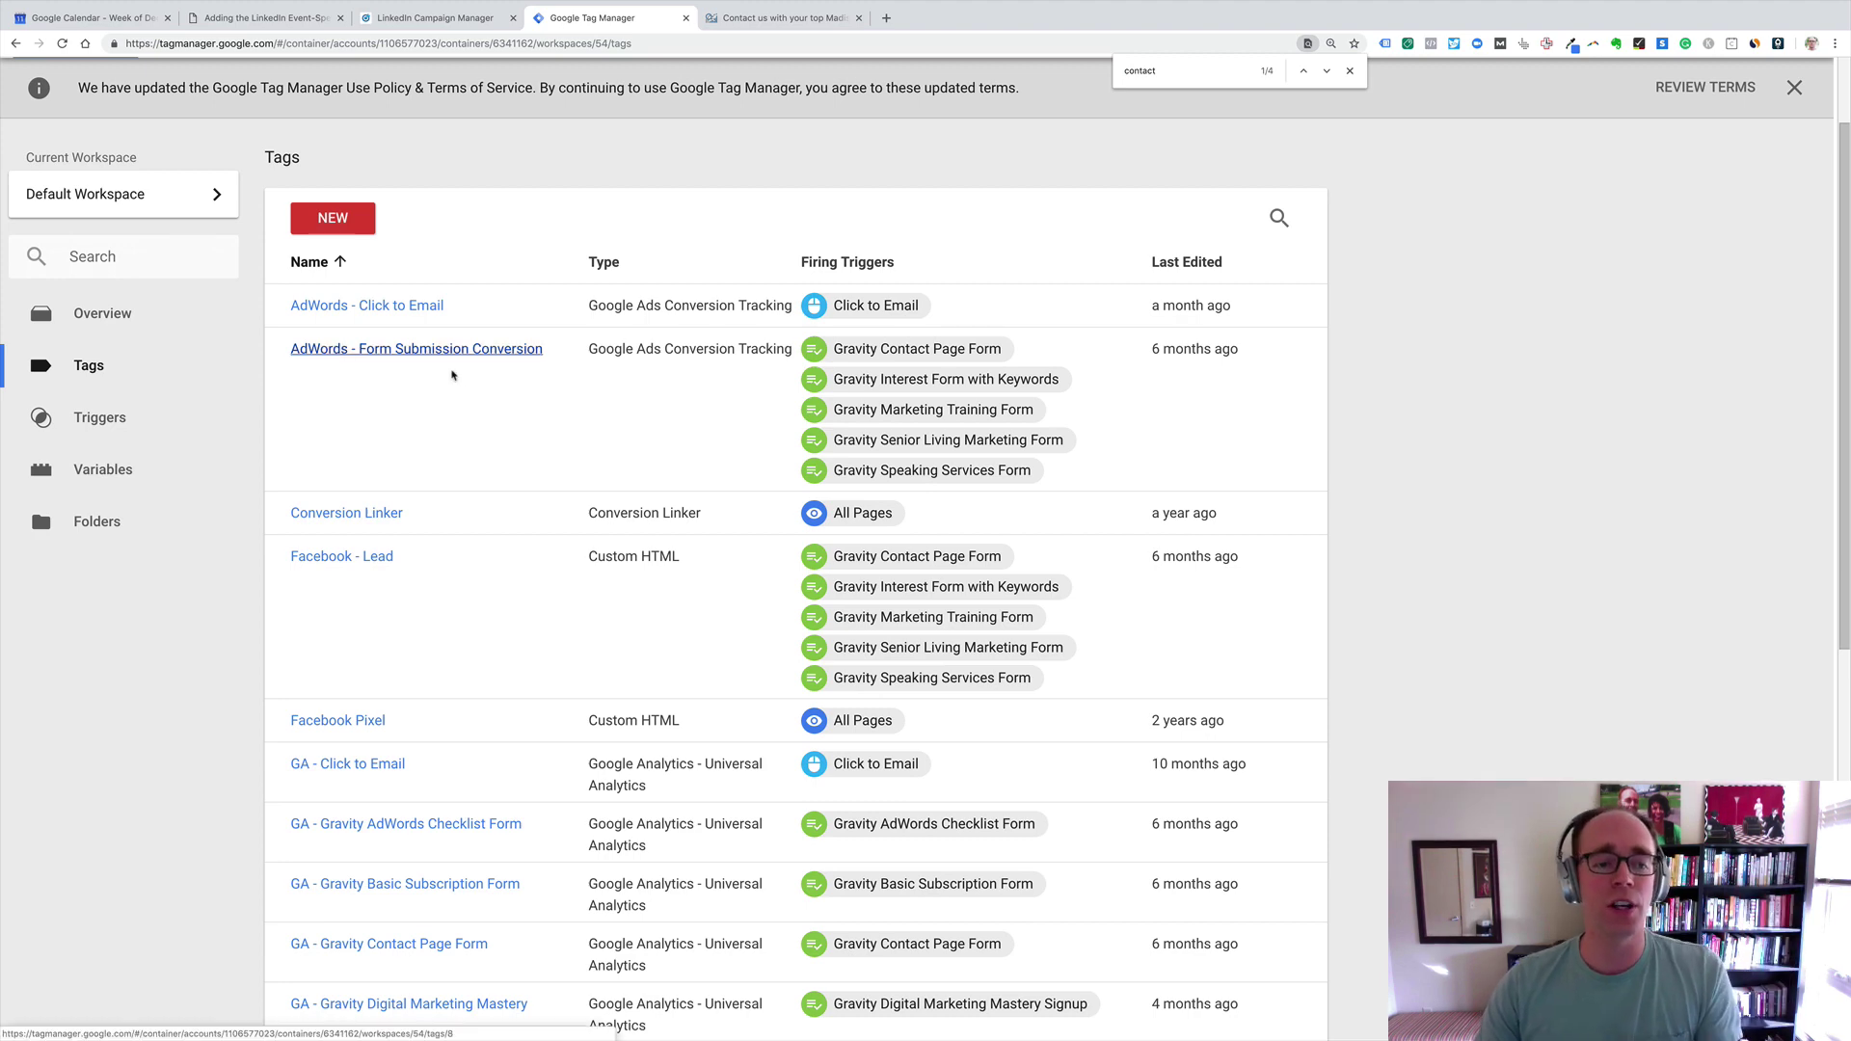
pyautogui.scroll(-7, 462, 376)
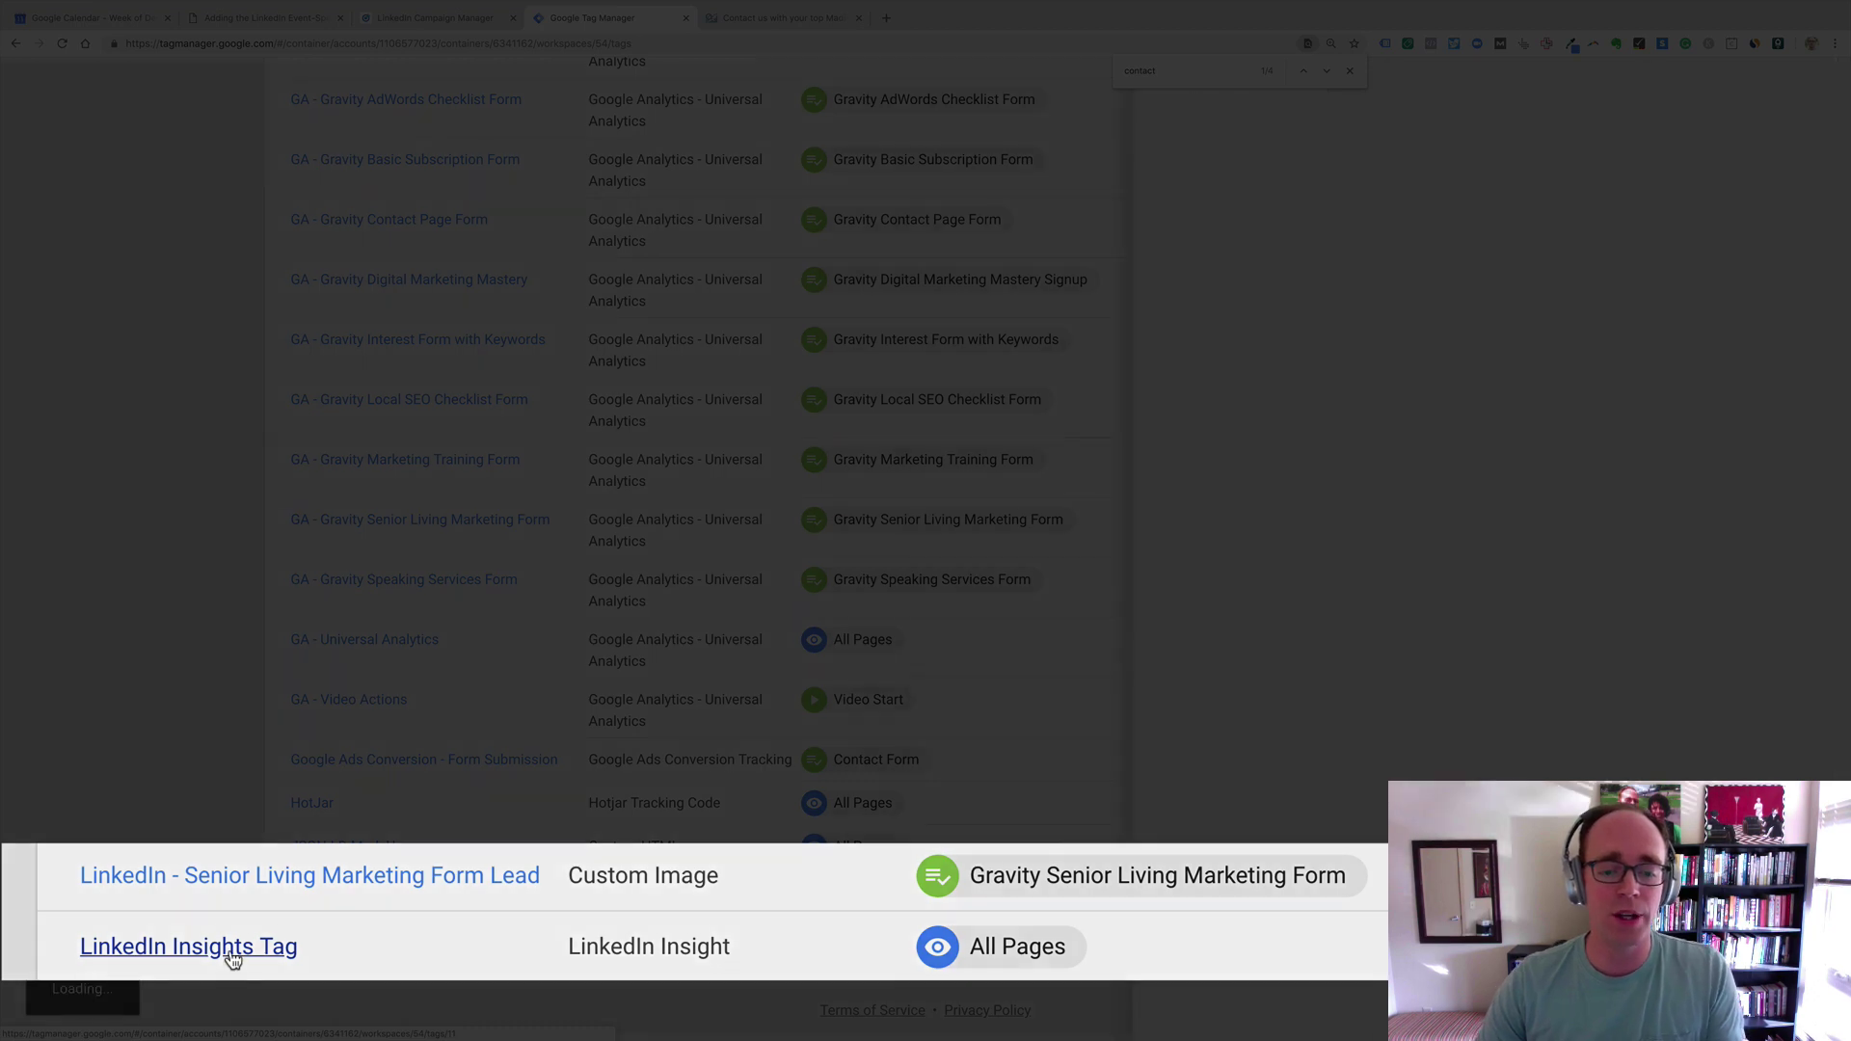
pyautogui.click(385, 935)
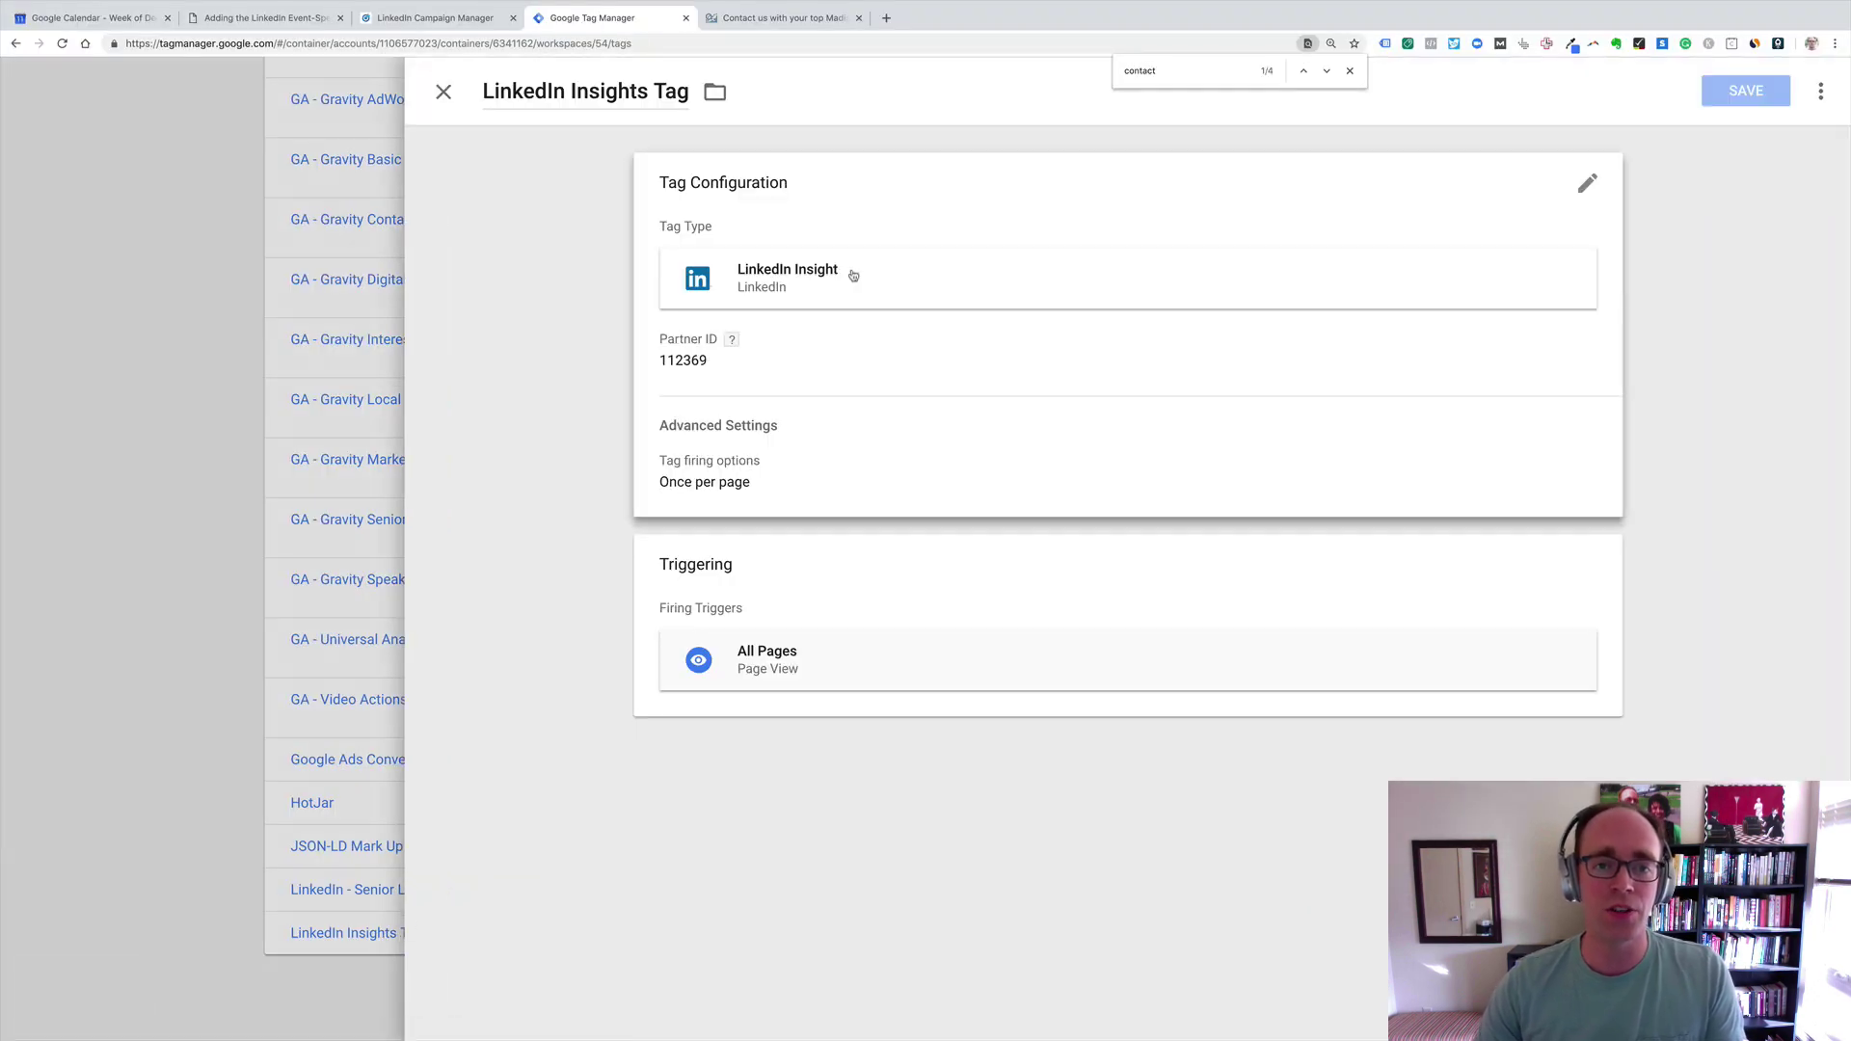
pyautogui.click(852, 275)
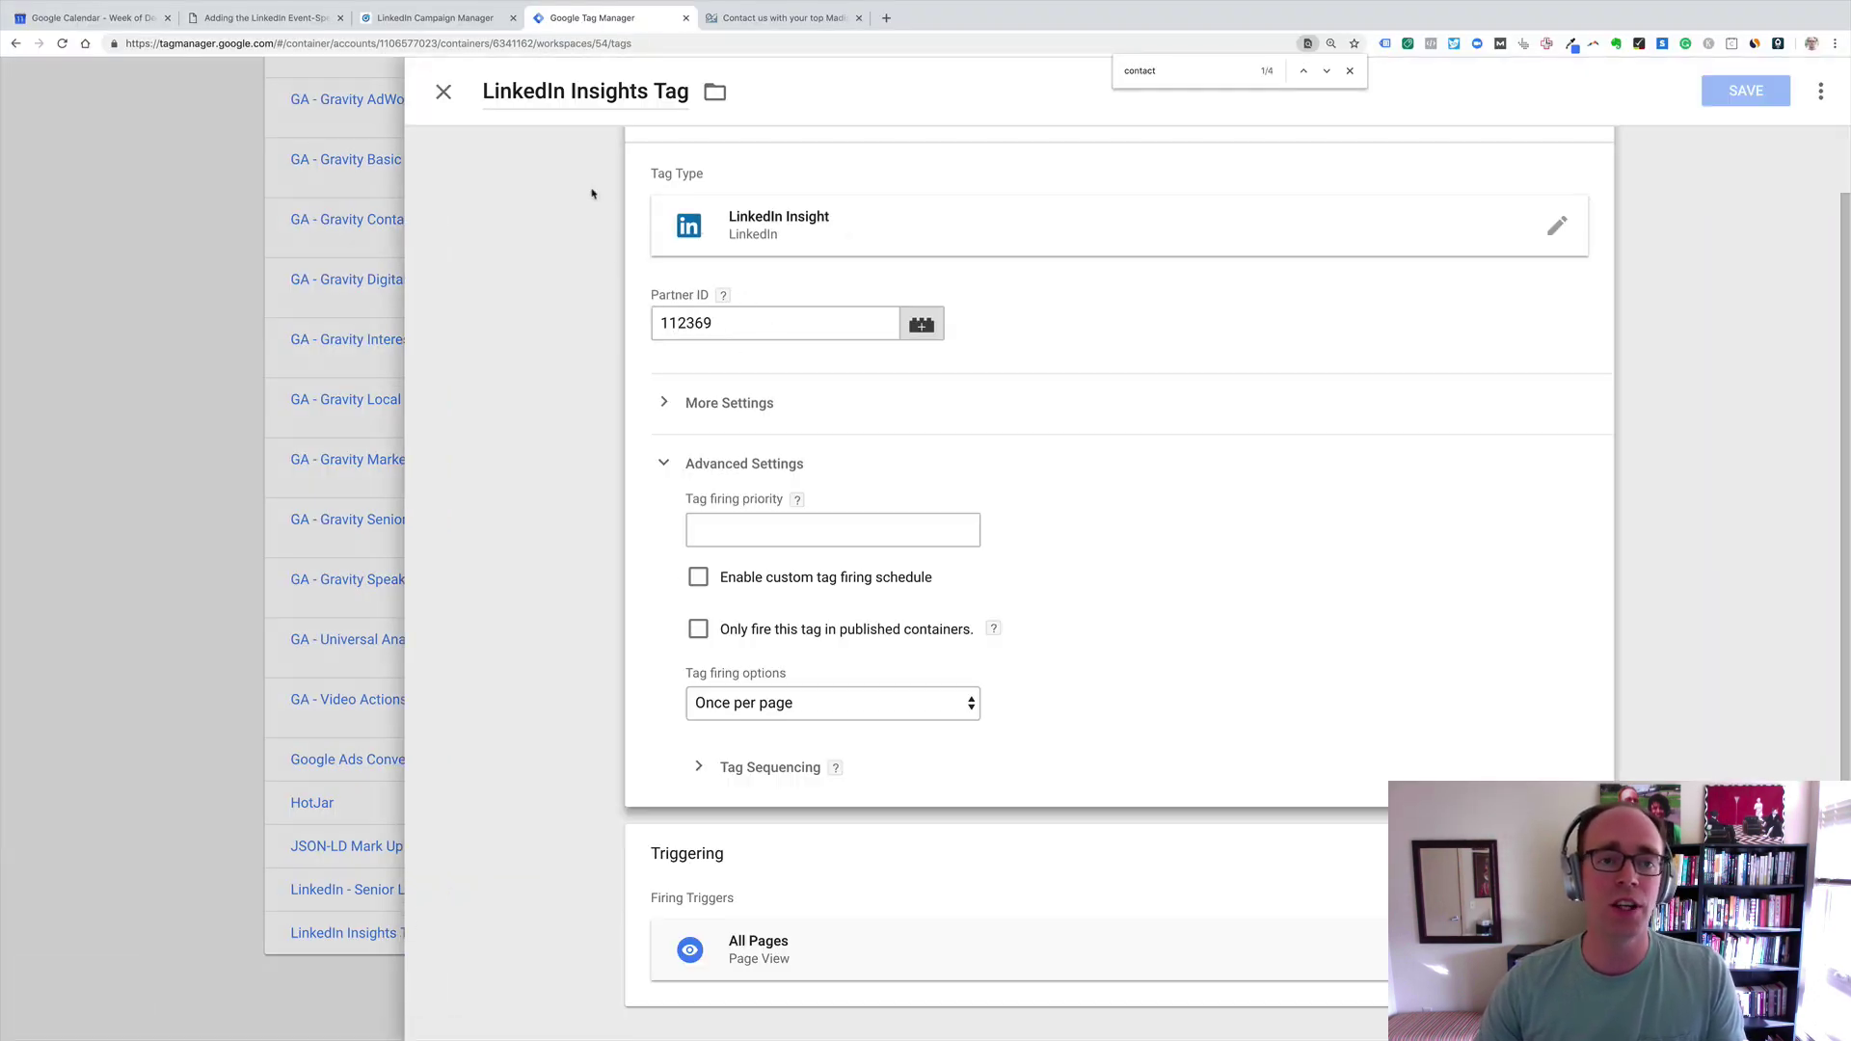
pyautogui.click(443, 92)
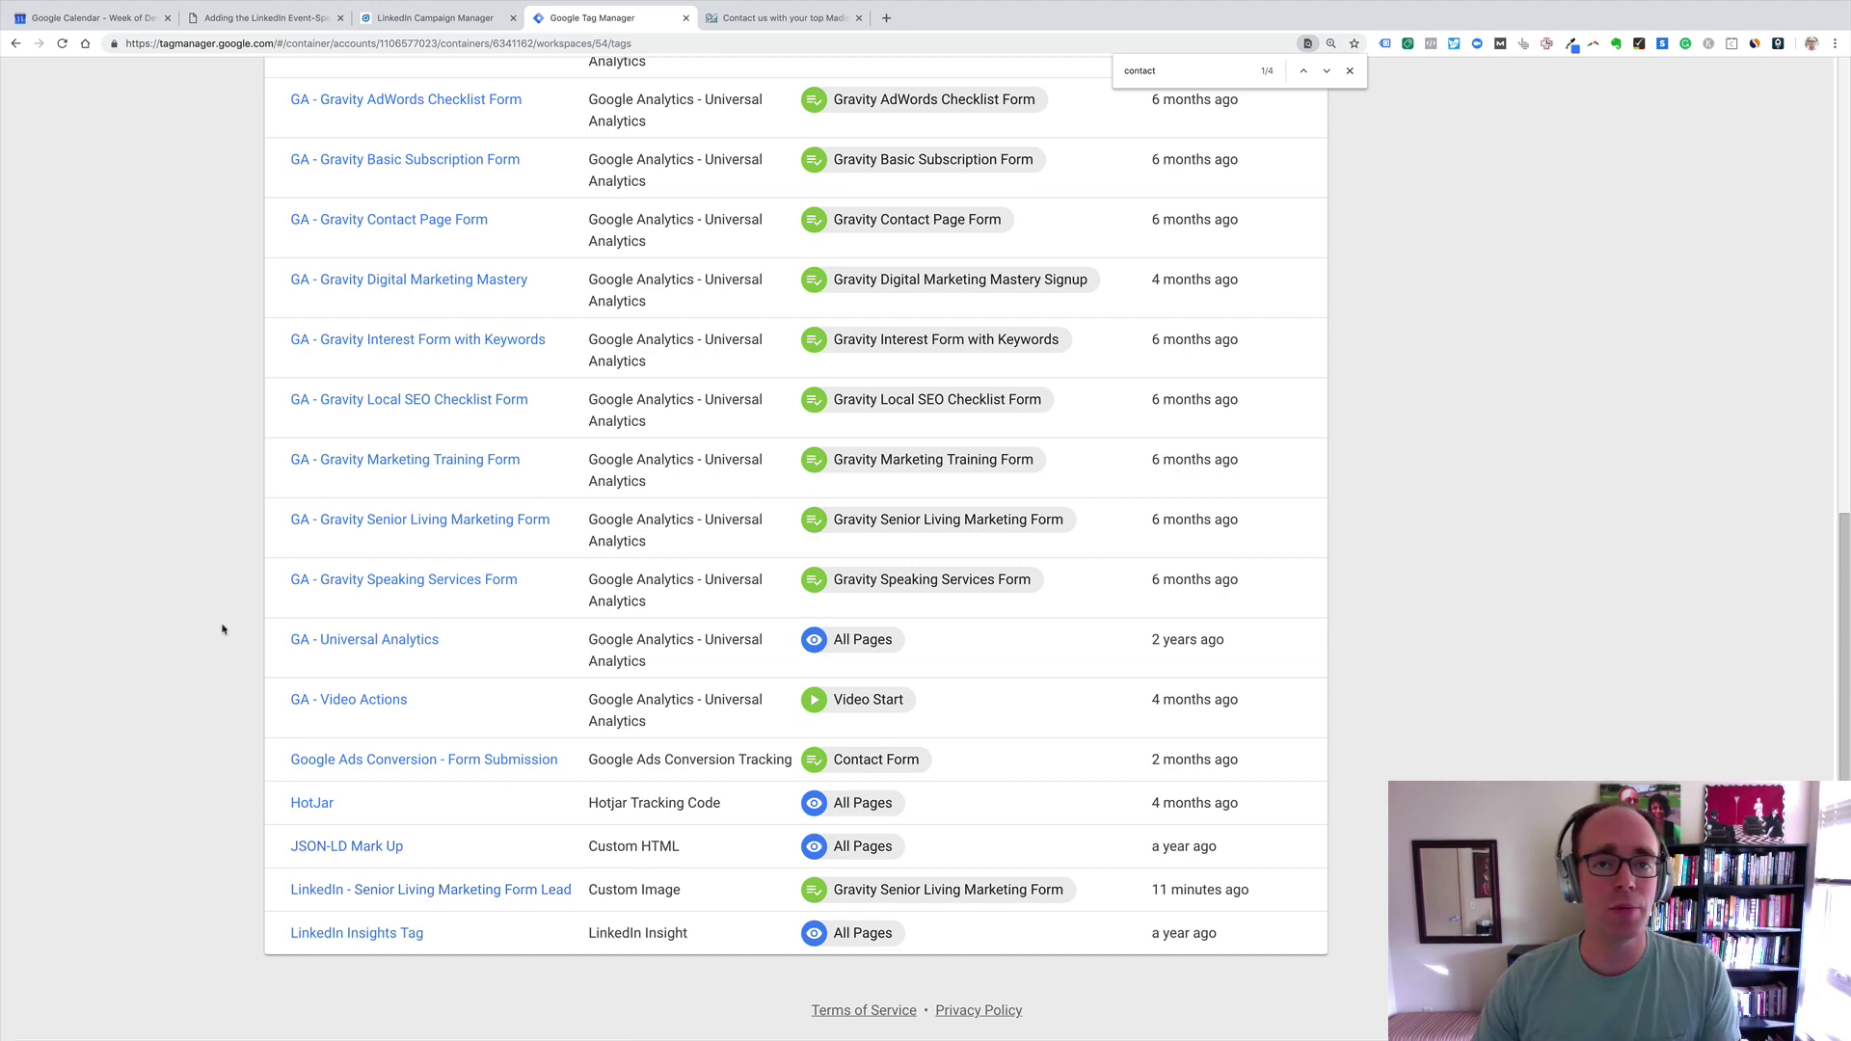
pyautogui.scroll(9, 226, 617)
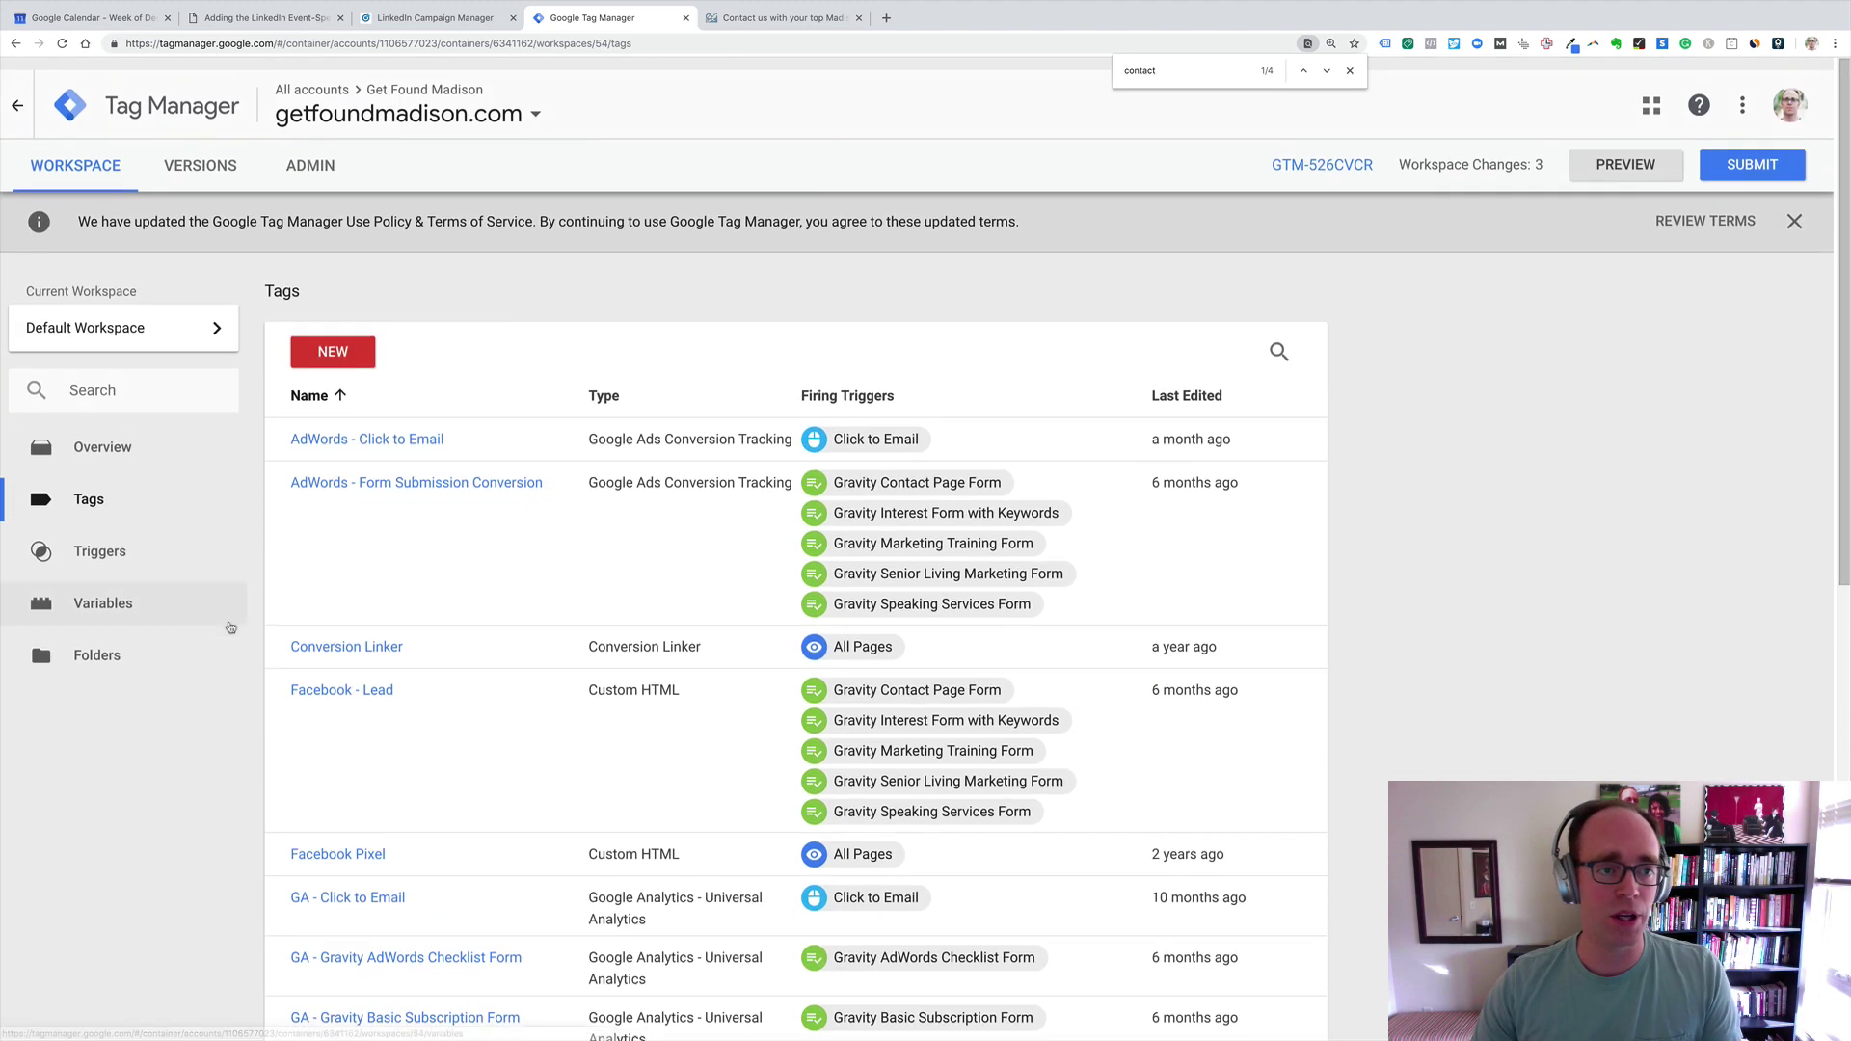
# Step: Start a new tag named 'LinkedIn - Contact Page Form Completed' and browse the tag types
pyautogui.click(349, 345)
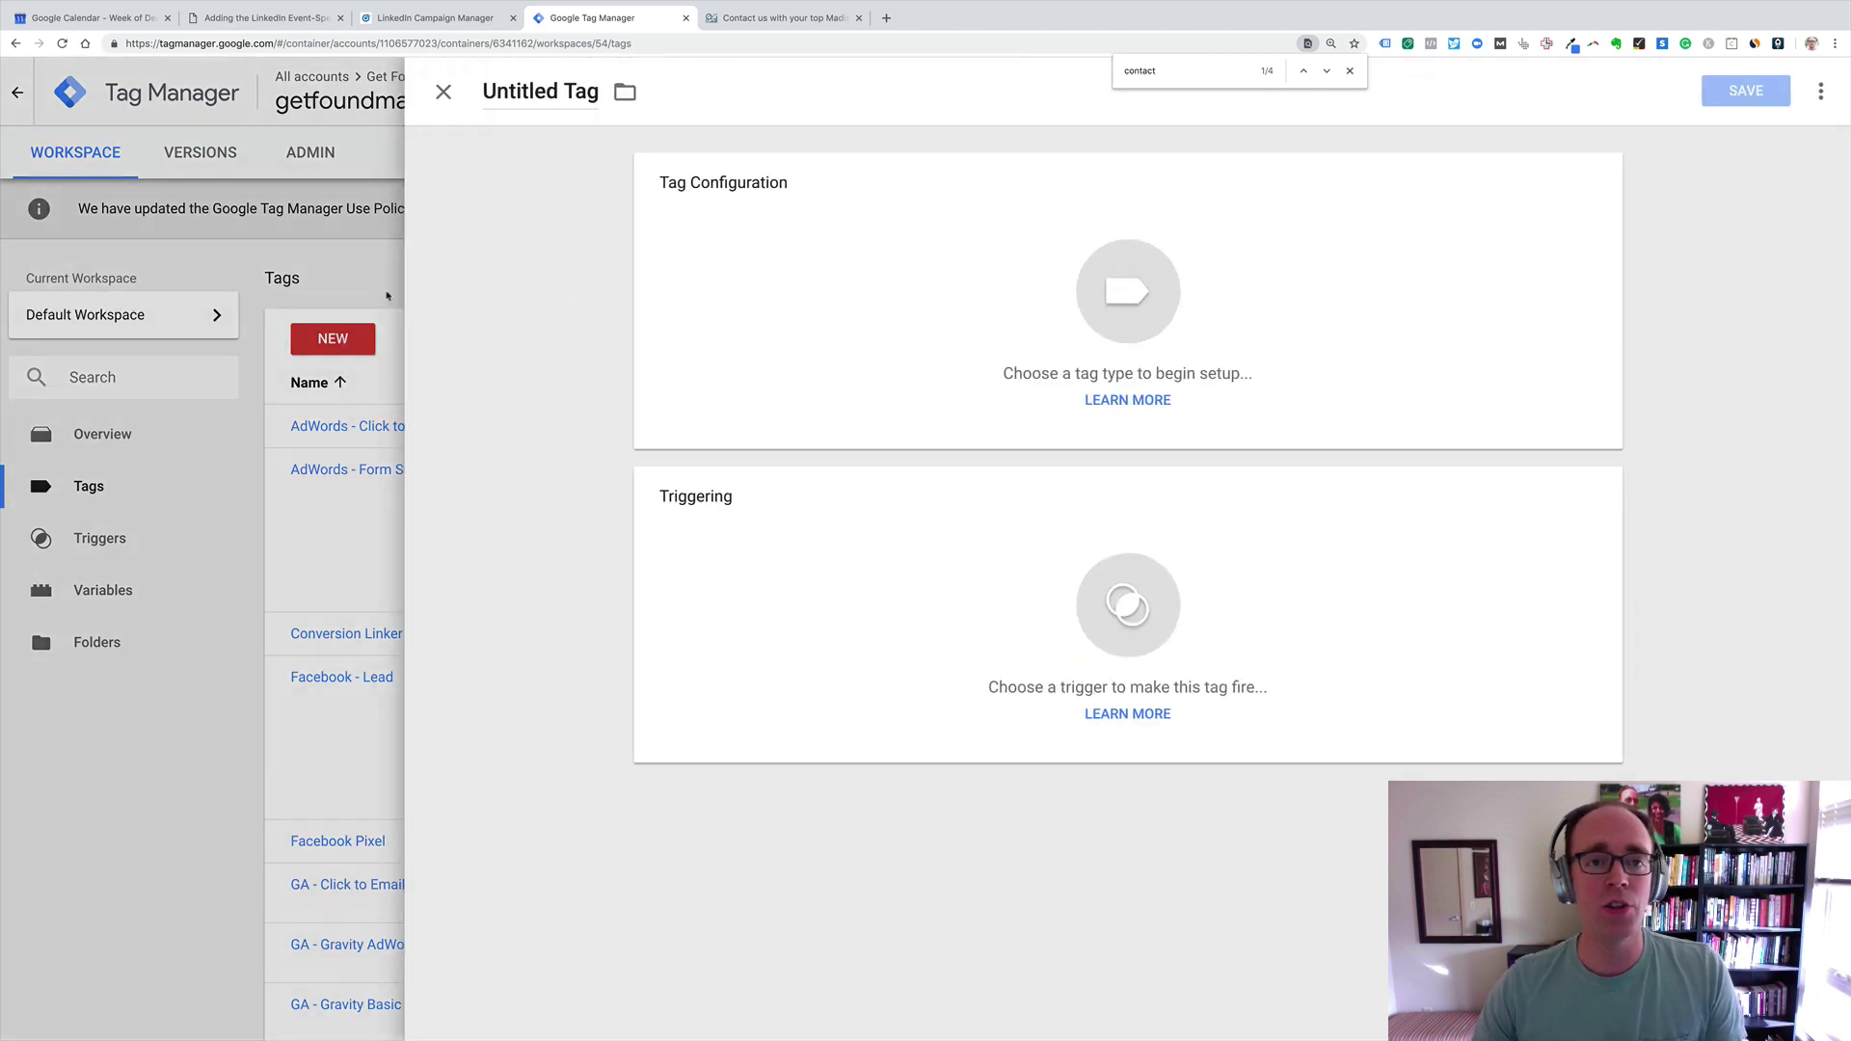
pyautogui.doubleClick(529, 92)
pyautogui.tripleClick(529, 92)
pyautogui.write('LinkedIn ')
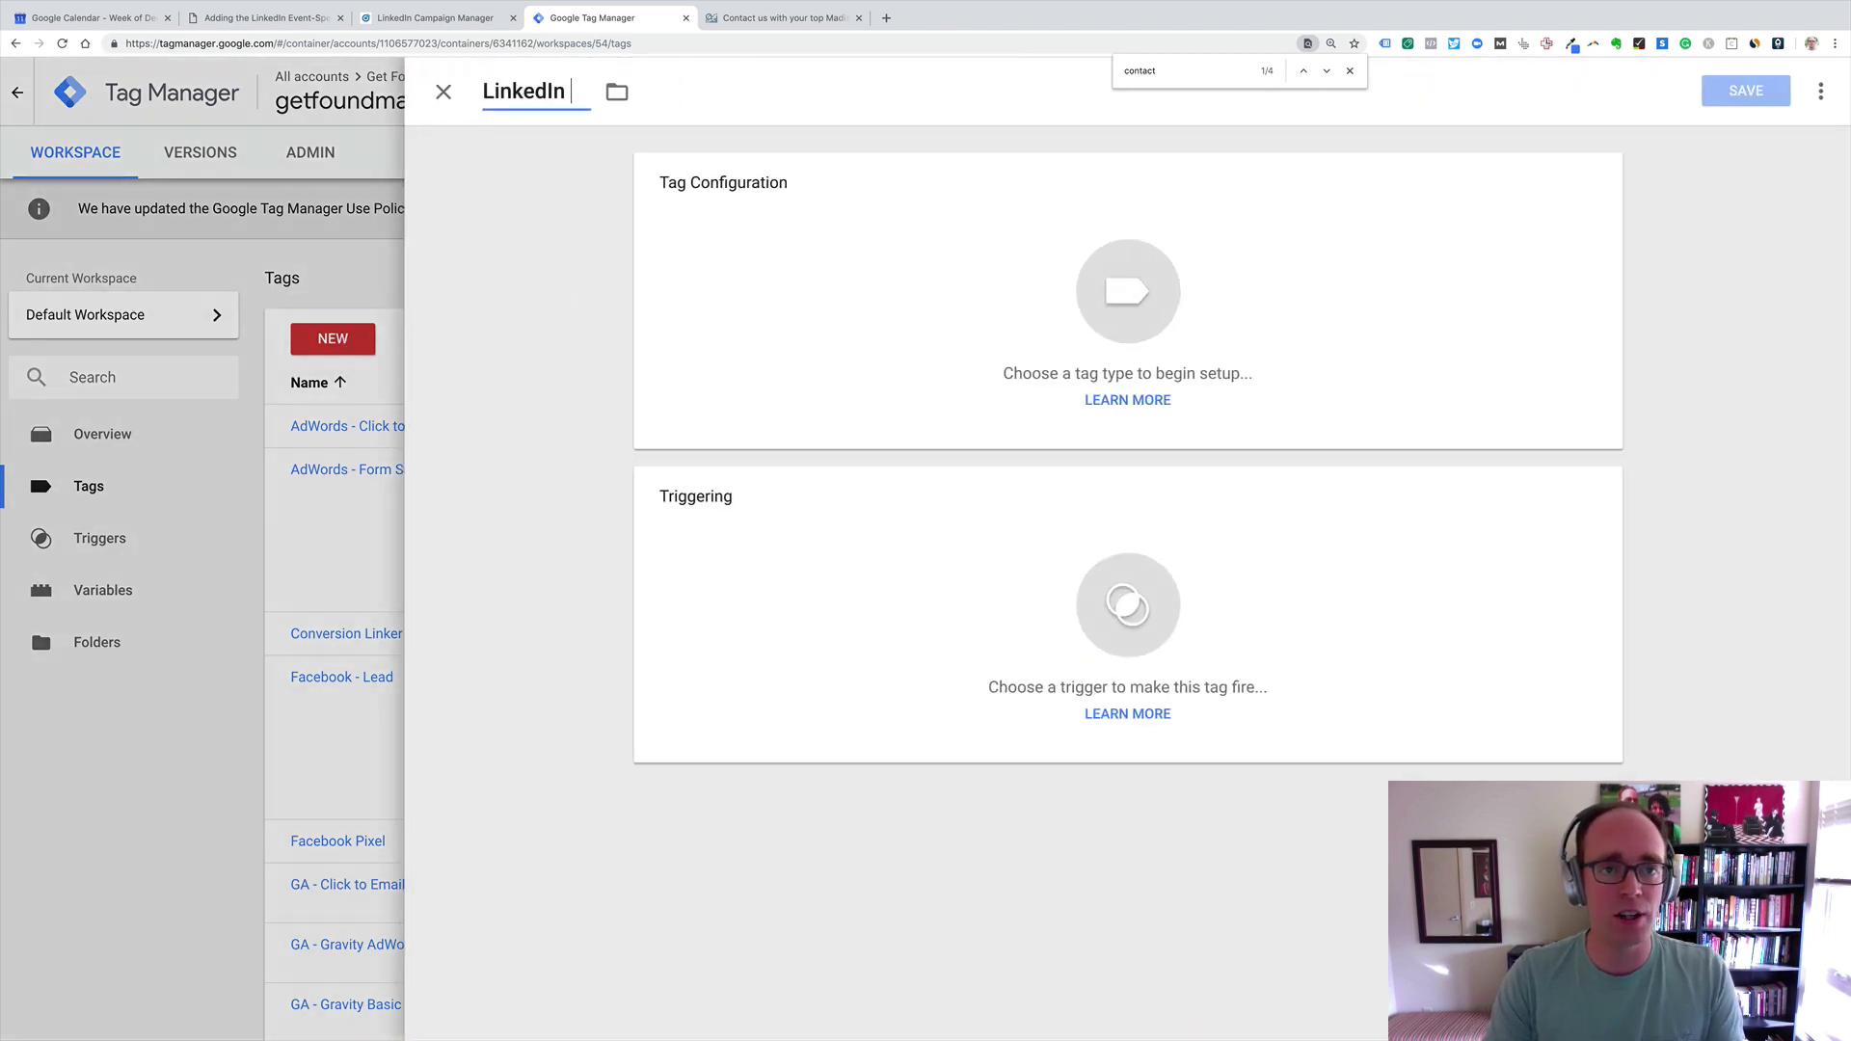
pyautogui.write('- Contact')
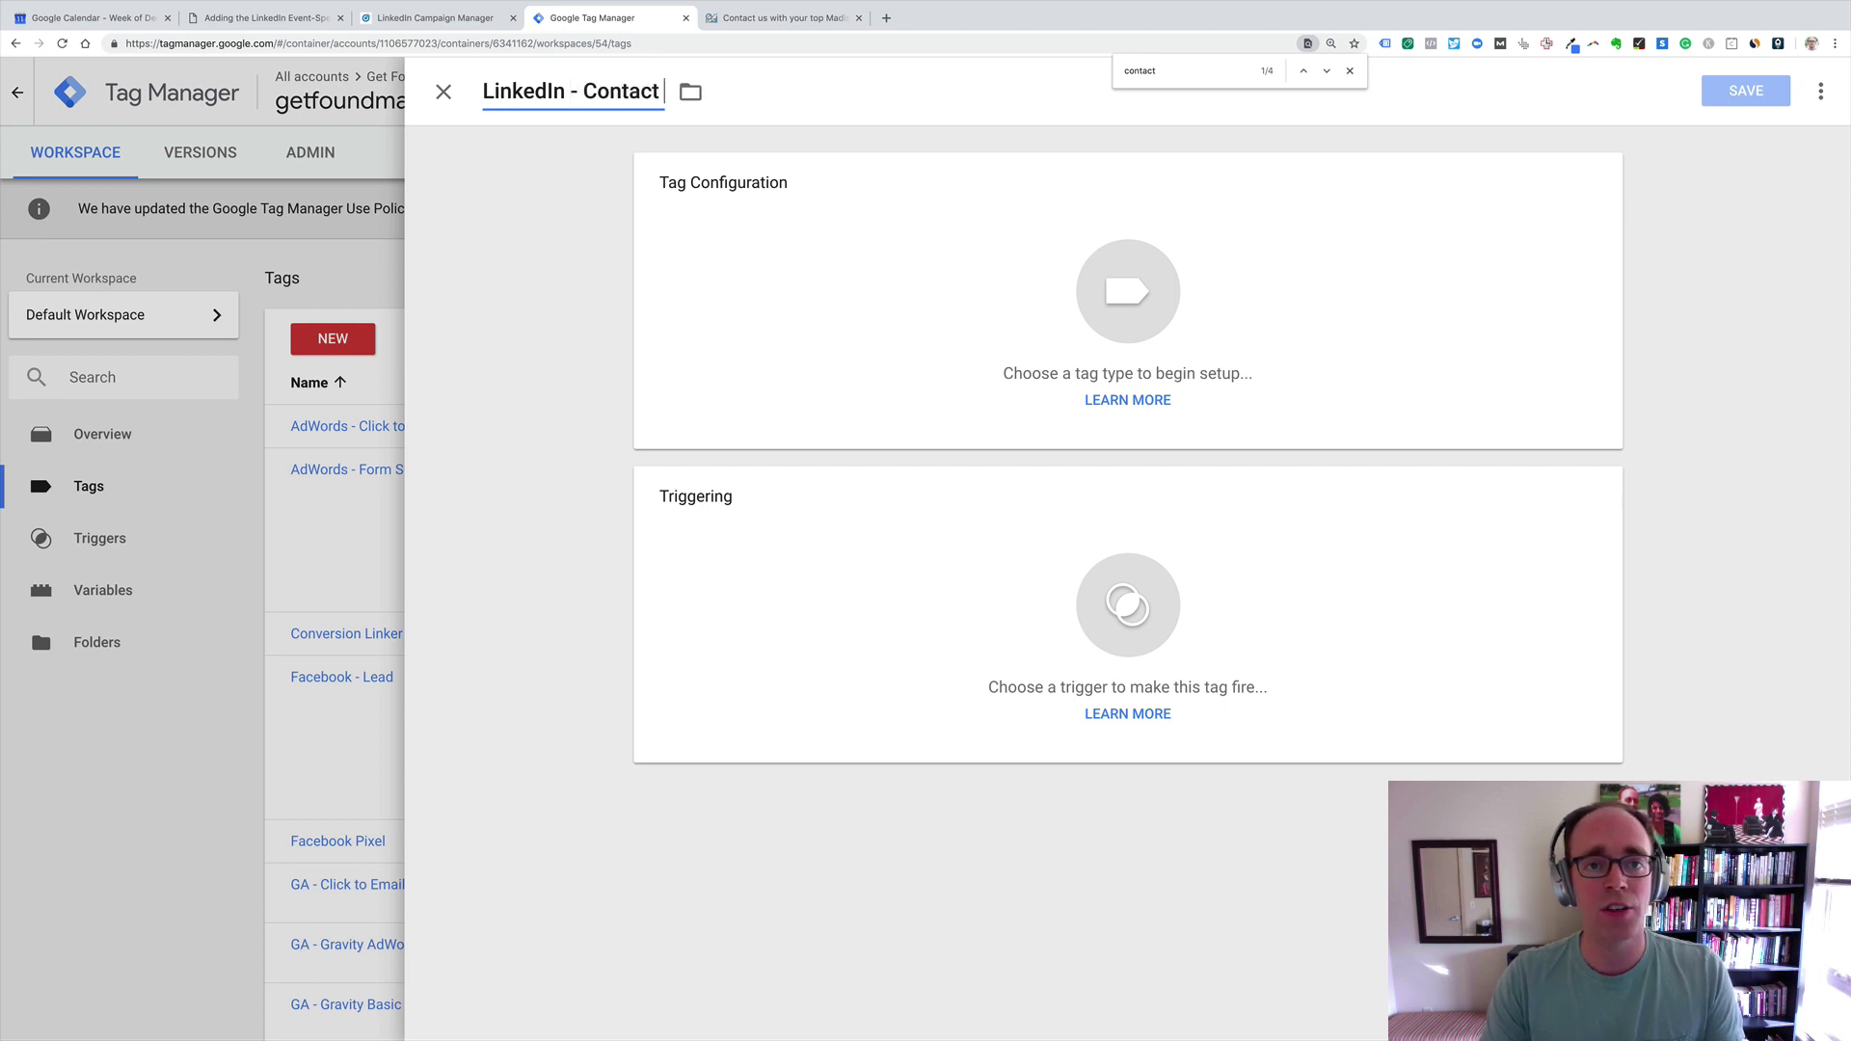
pyautogui.write(' PageC')
pyautogui.press('BackSpace')
pyautogui.press('BackSpace')
pyautogui.press('BackSpace')
pyautogui.press('BackSpace')
pyautogui.press('BackSpace')
pyautogui.write('F')
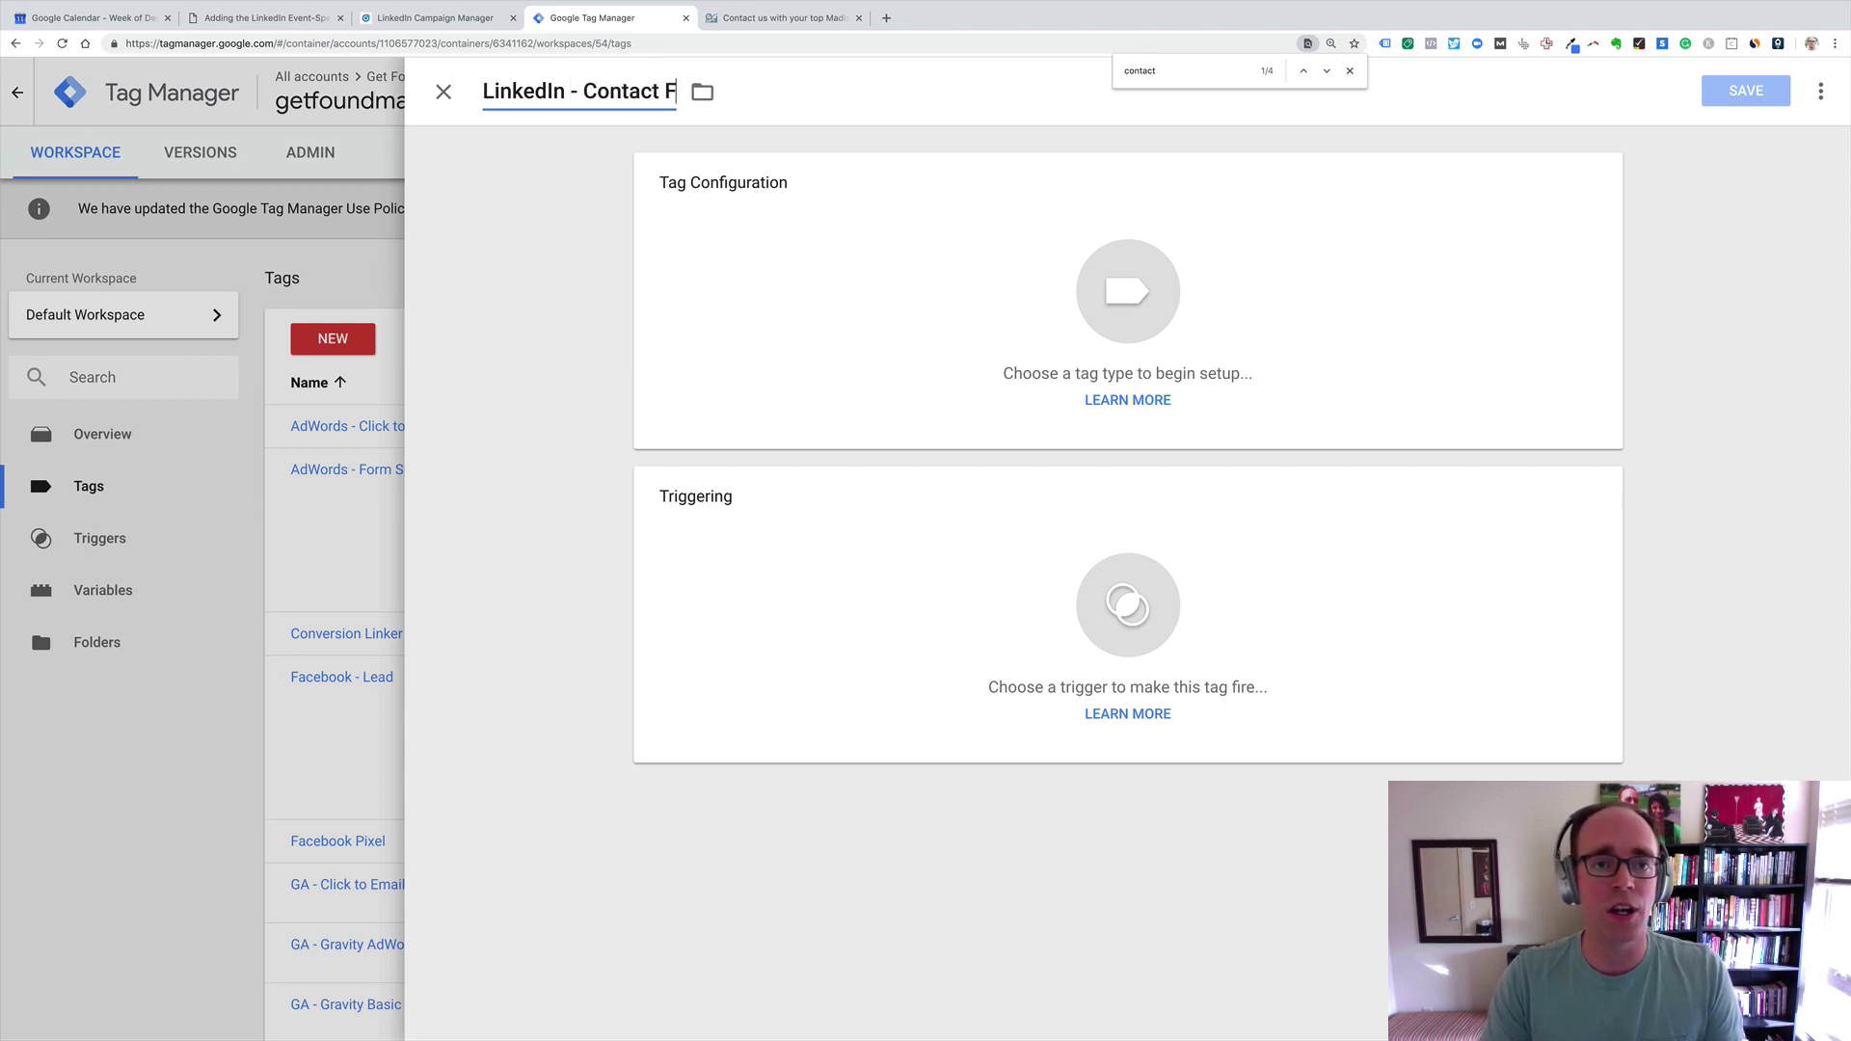
pyautogui.write('orm Completed')
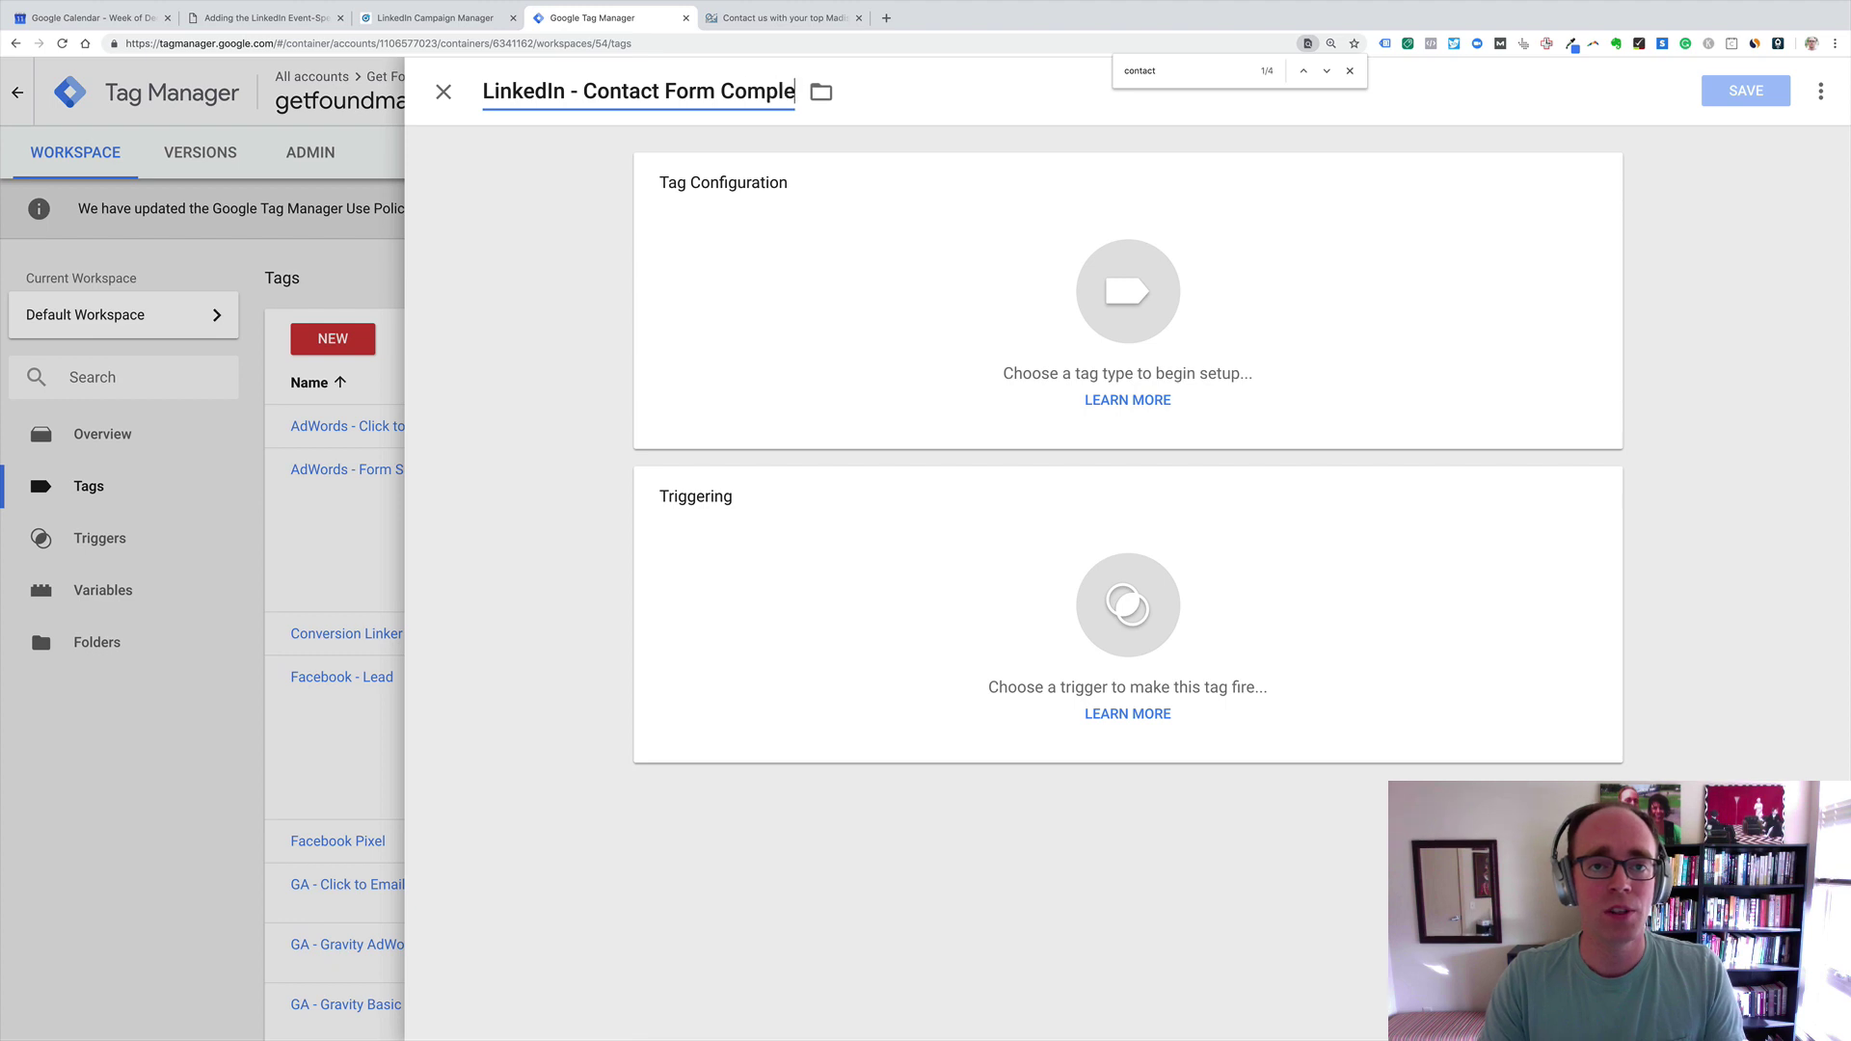
pyautogui.click(665, 90)
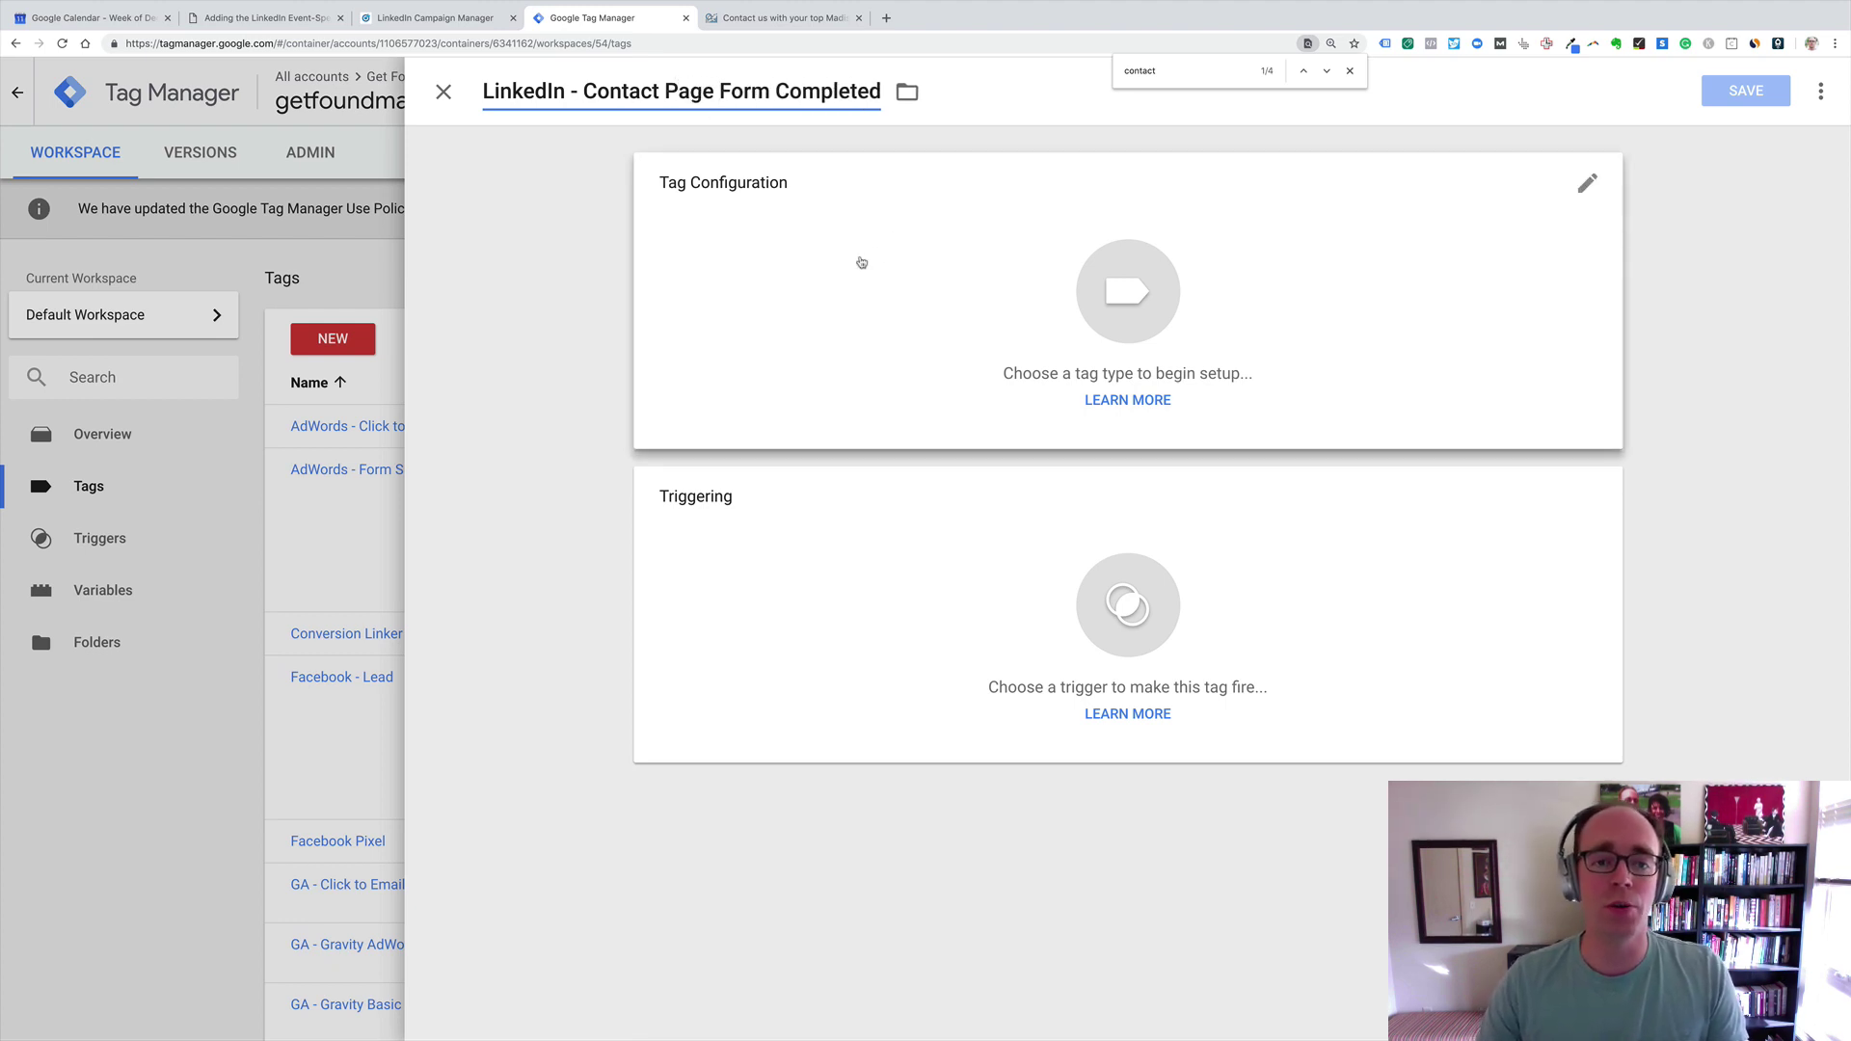
pyautogui.click(857, 261)
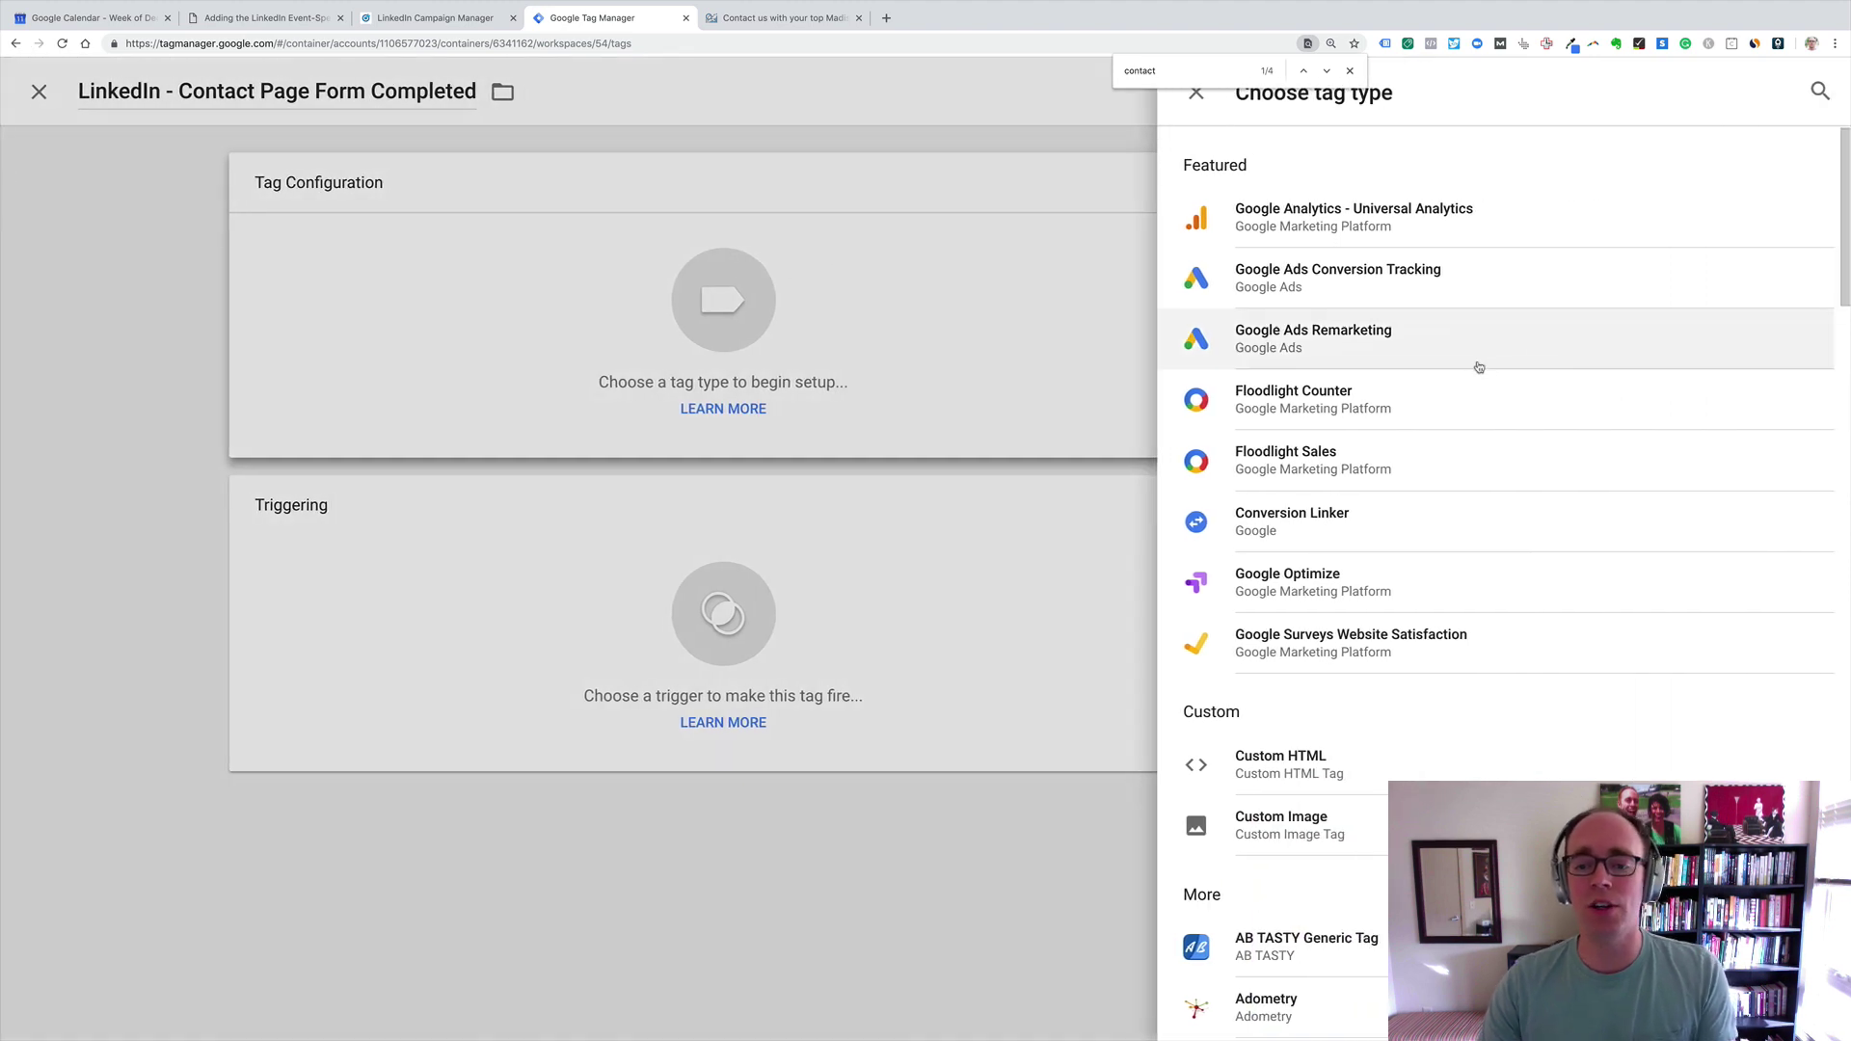
pyautogui.scroll(-1, 1475, 363)
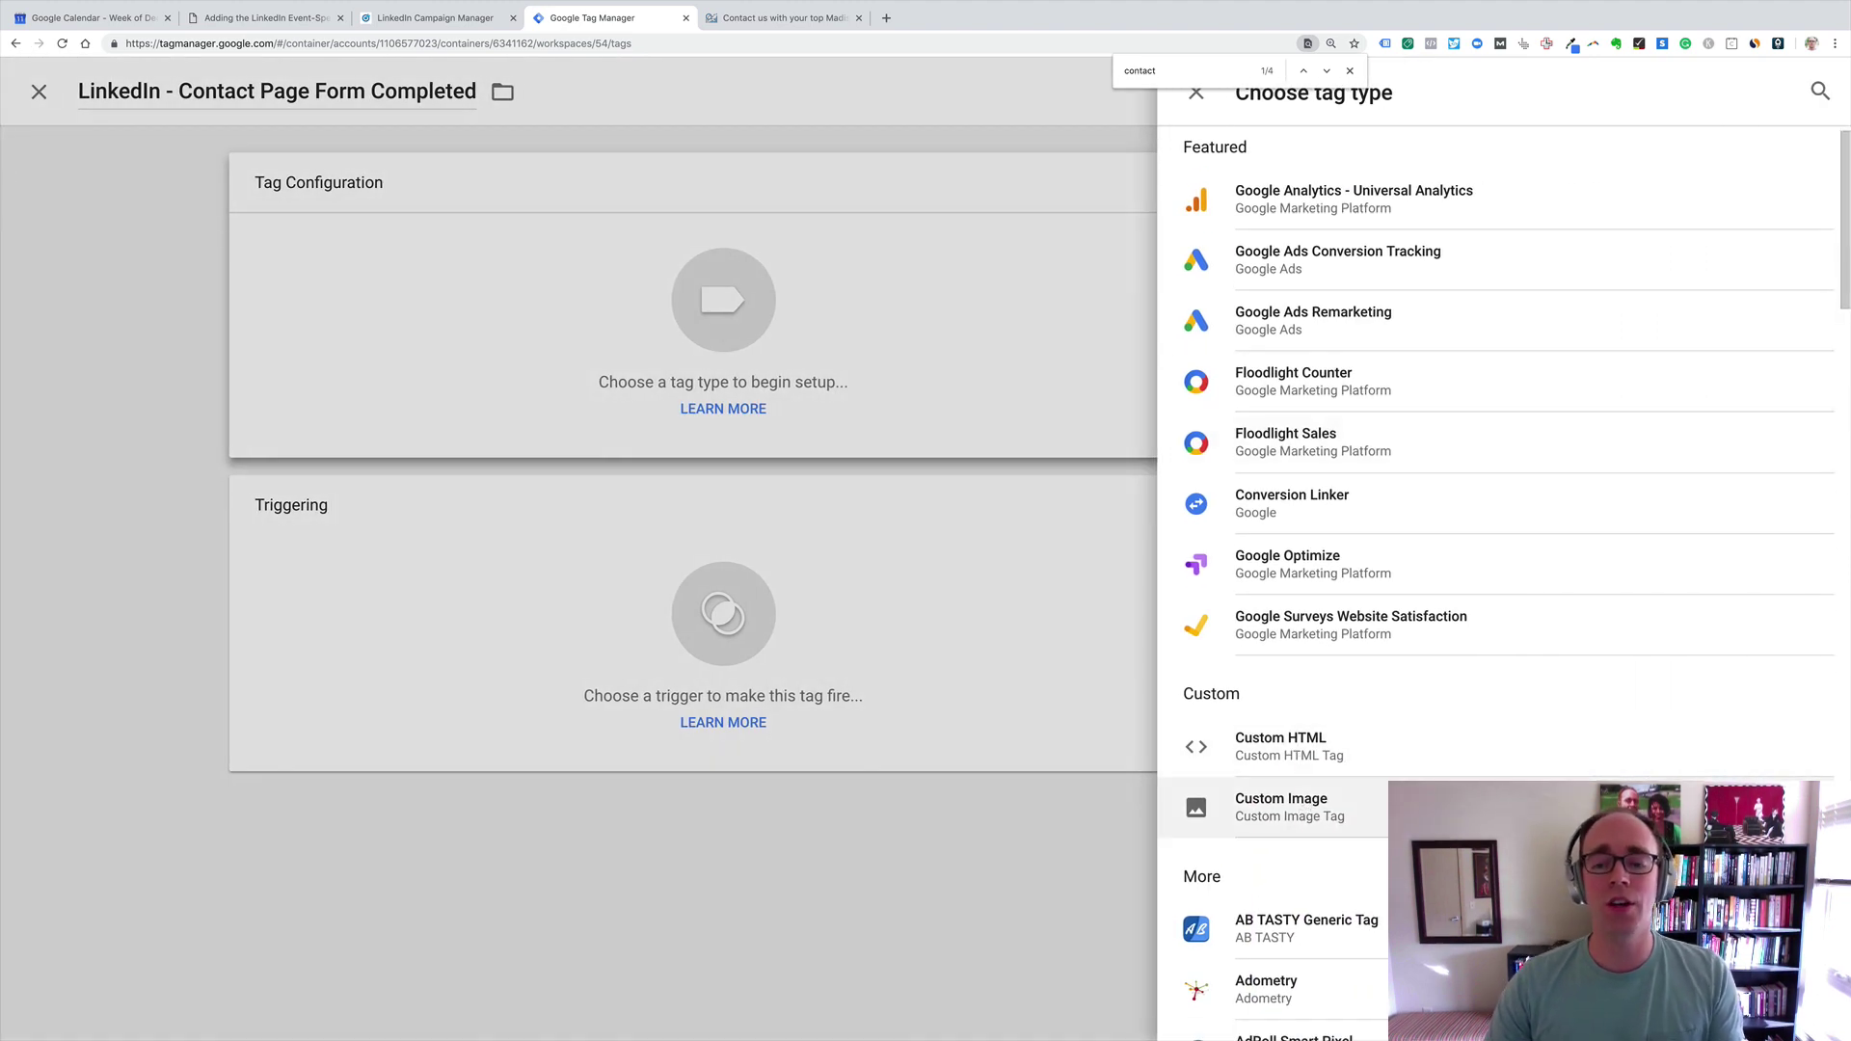
pyautogui.click(1349, 71)
# Step: Make it a Custom Image tag with the pasted LinkedIn pixel Image URL and cache busting off
pyautogui.click(1363, 808)
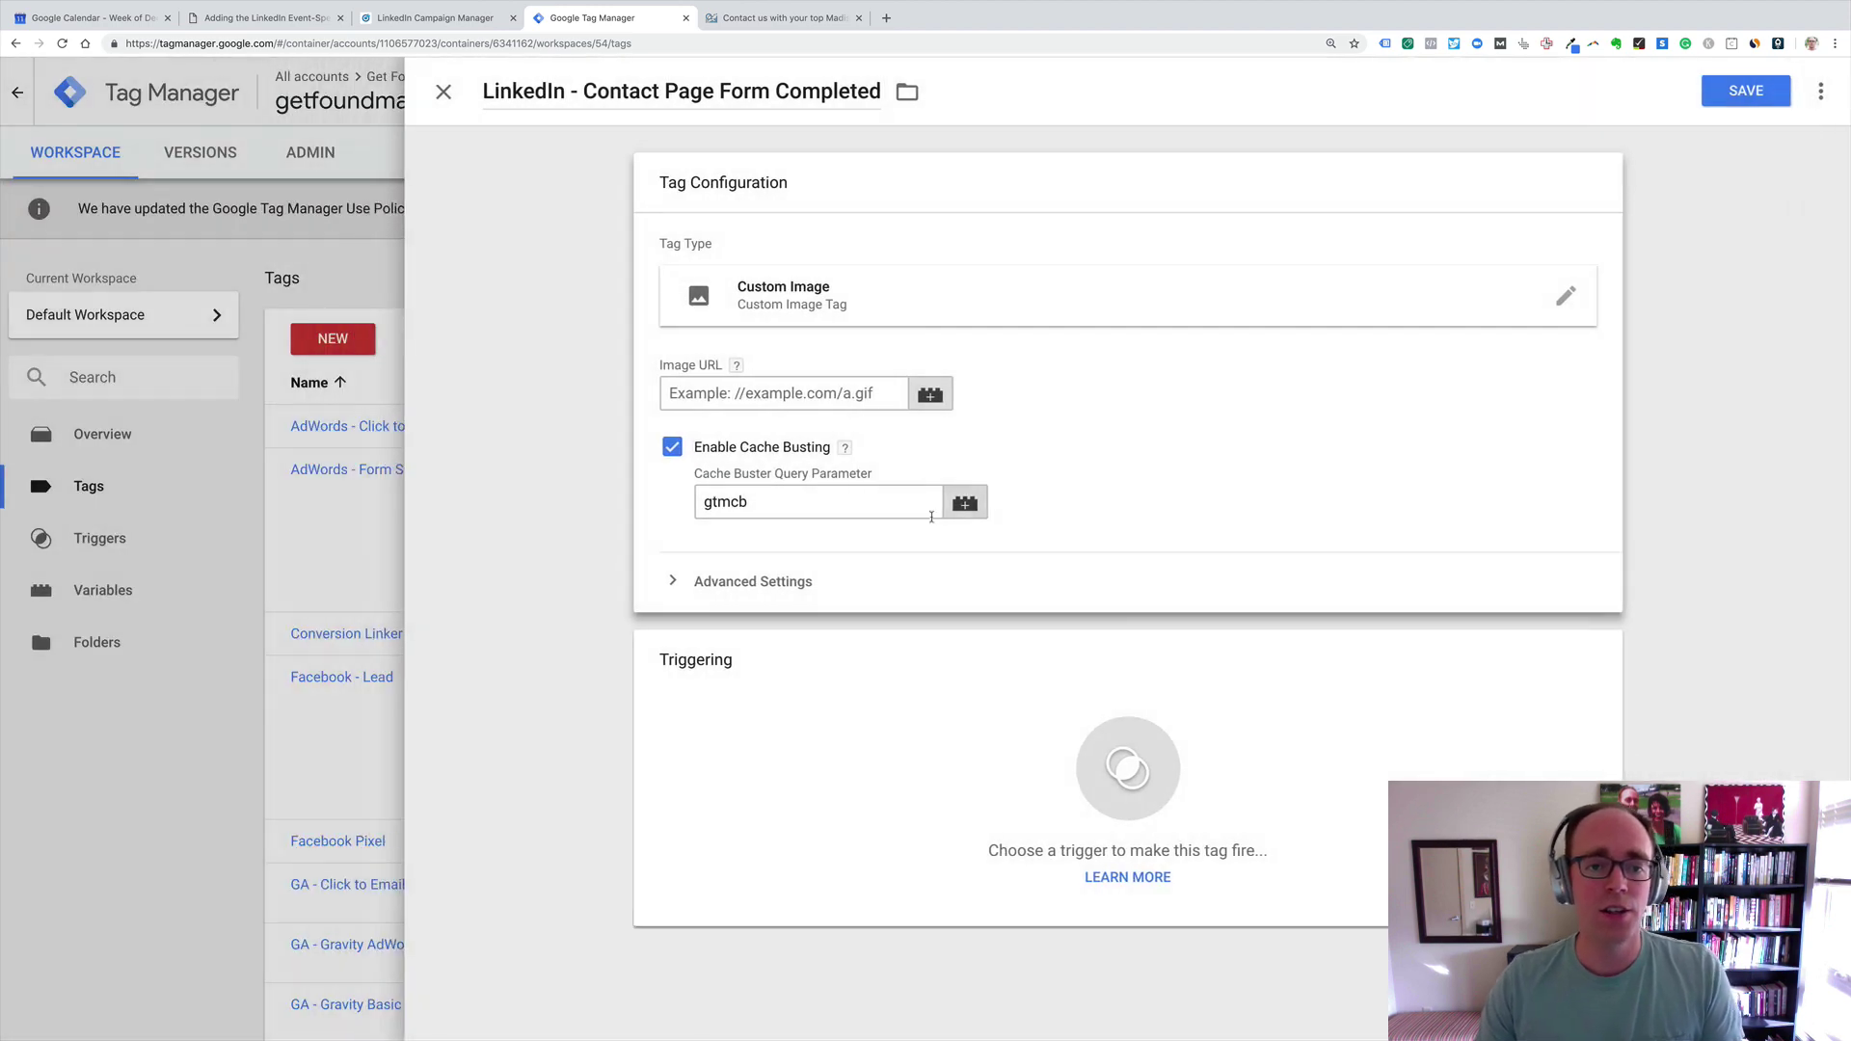
pyautogui.click(740, 392)
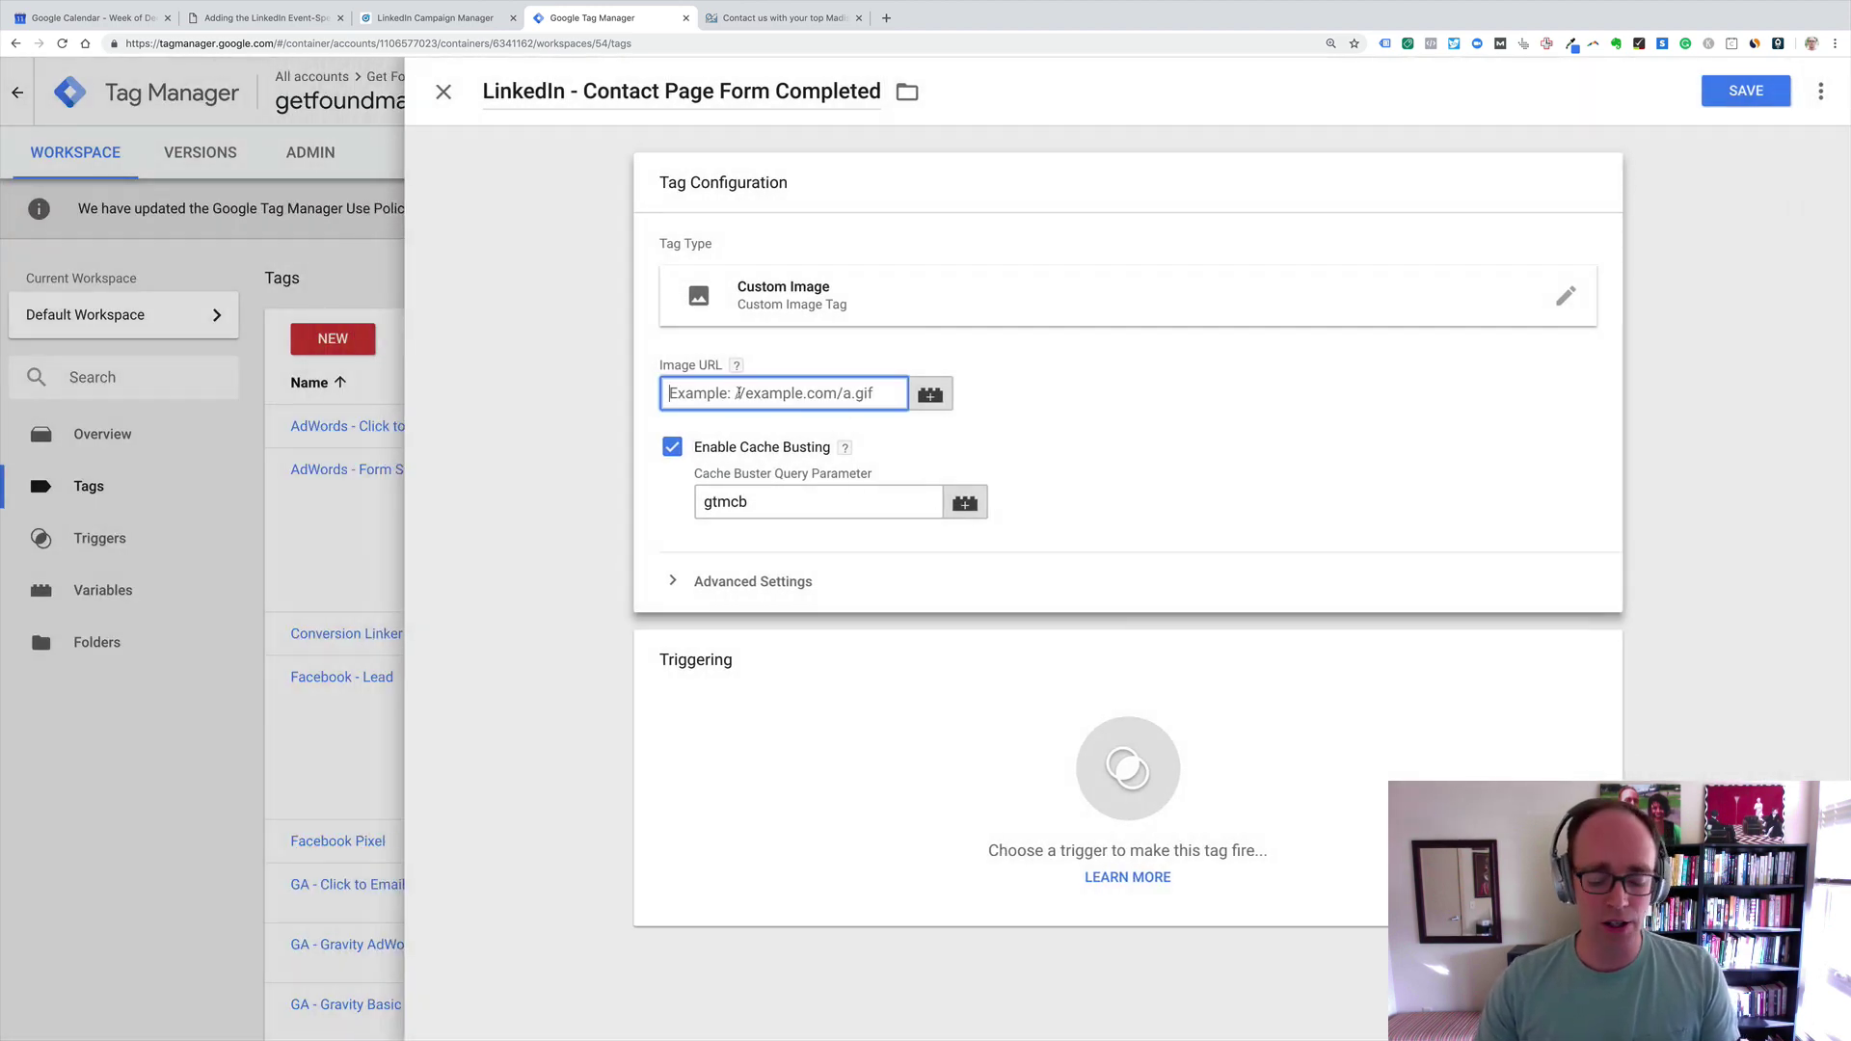
pyautogui.press('super+v')
pyautogui.press('Home')
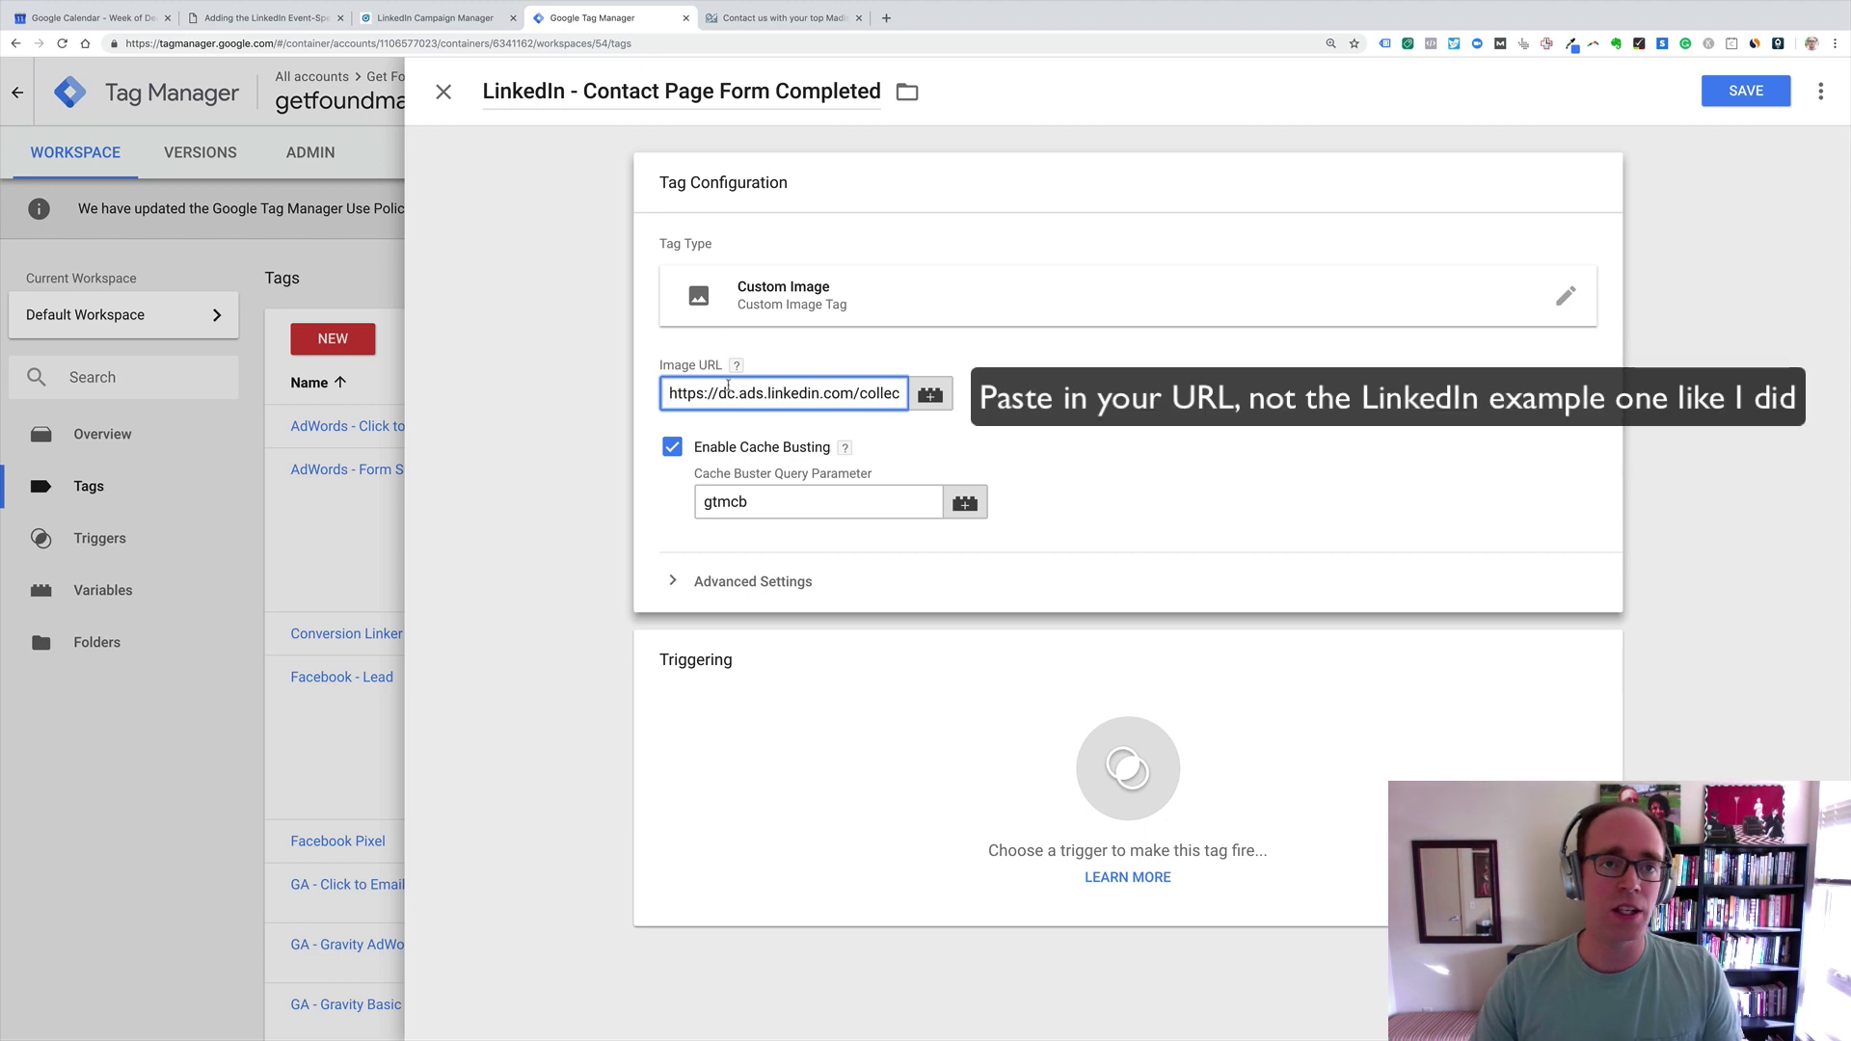
pyautogui.click(303, 19)
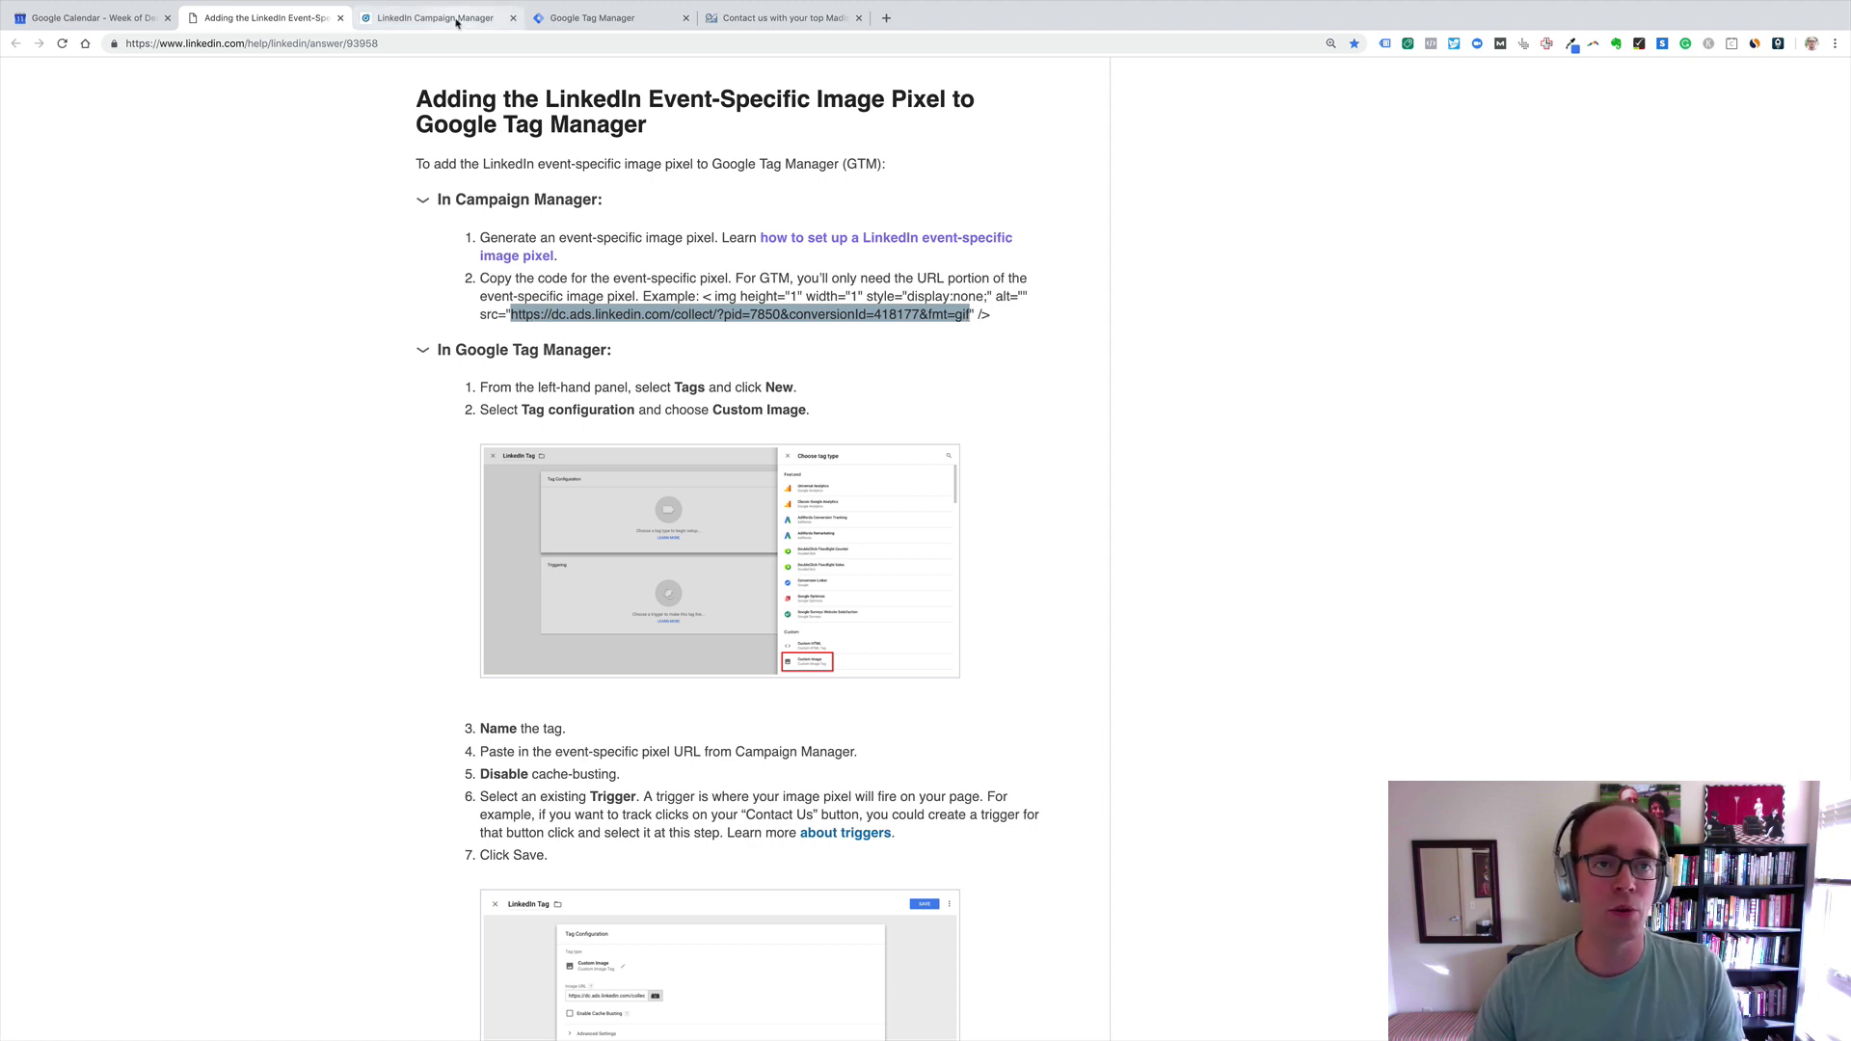
pyautogui.click(586, 21)
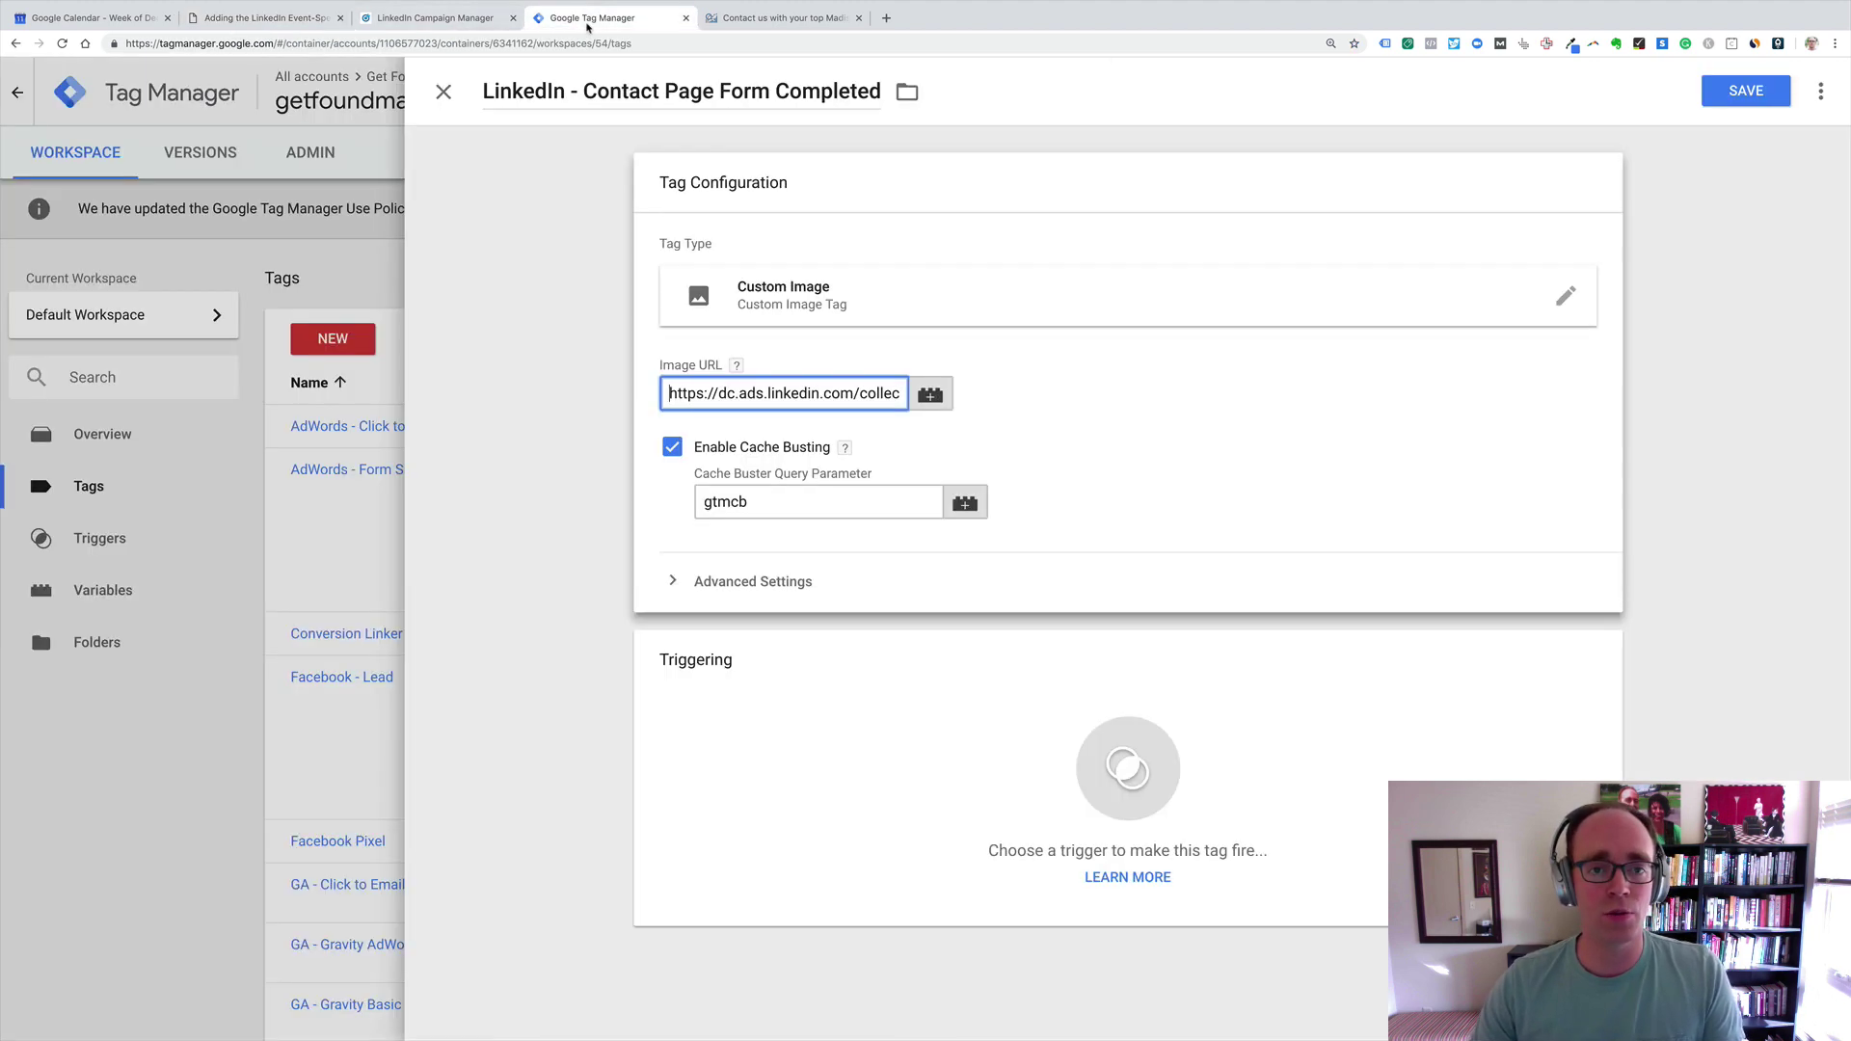
pyautogui.hotkey('ctrl', 'v')
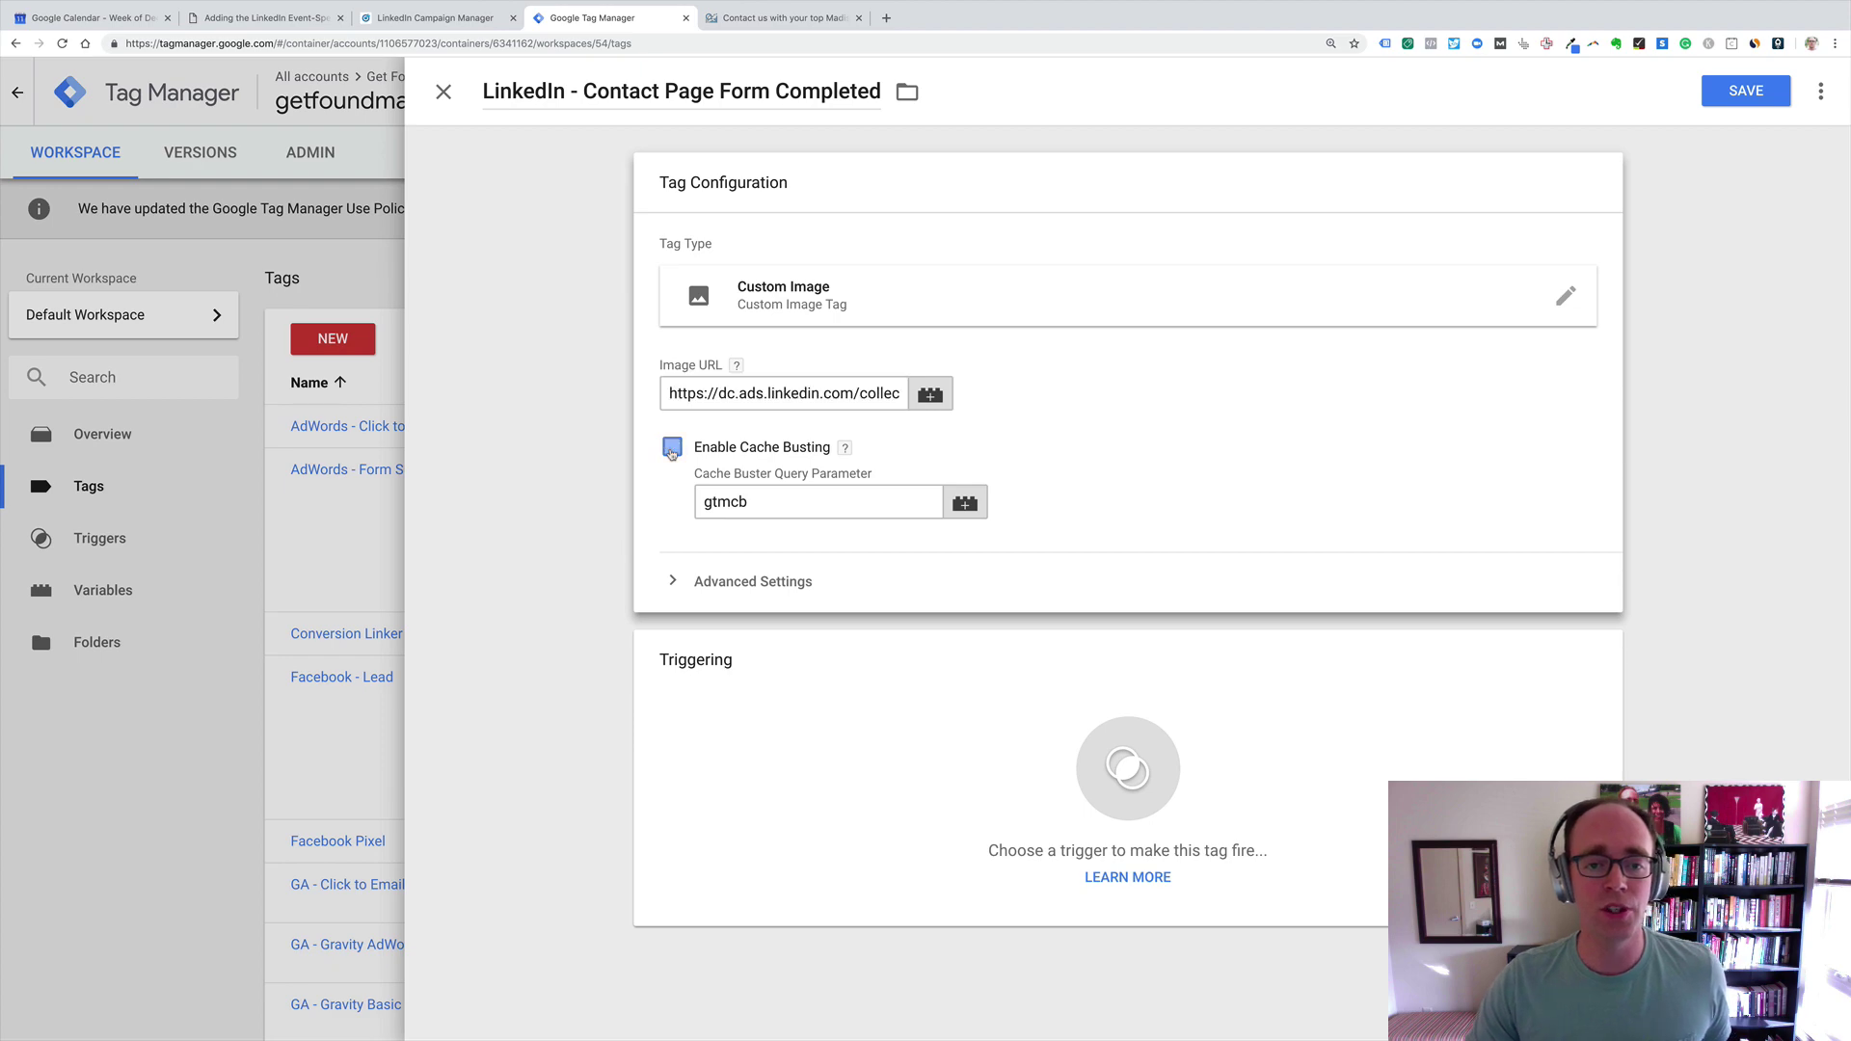
pyautogui.click(672, 449)
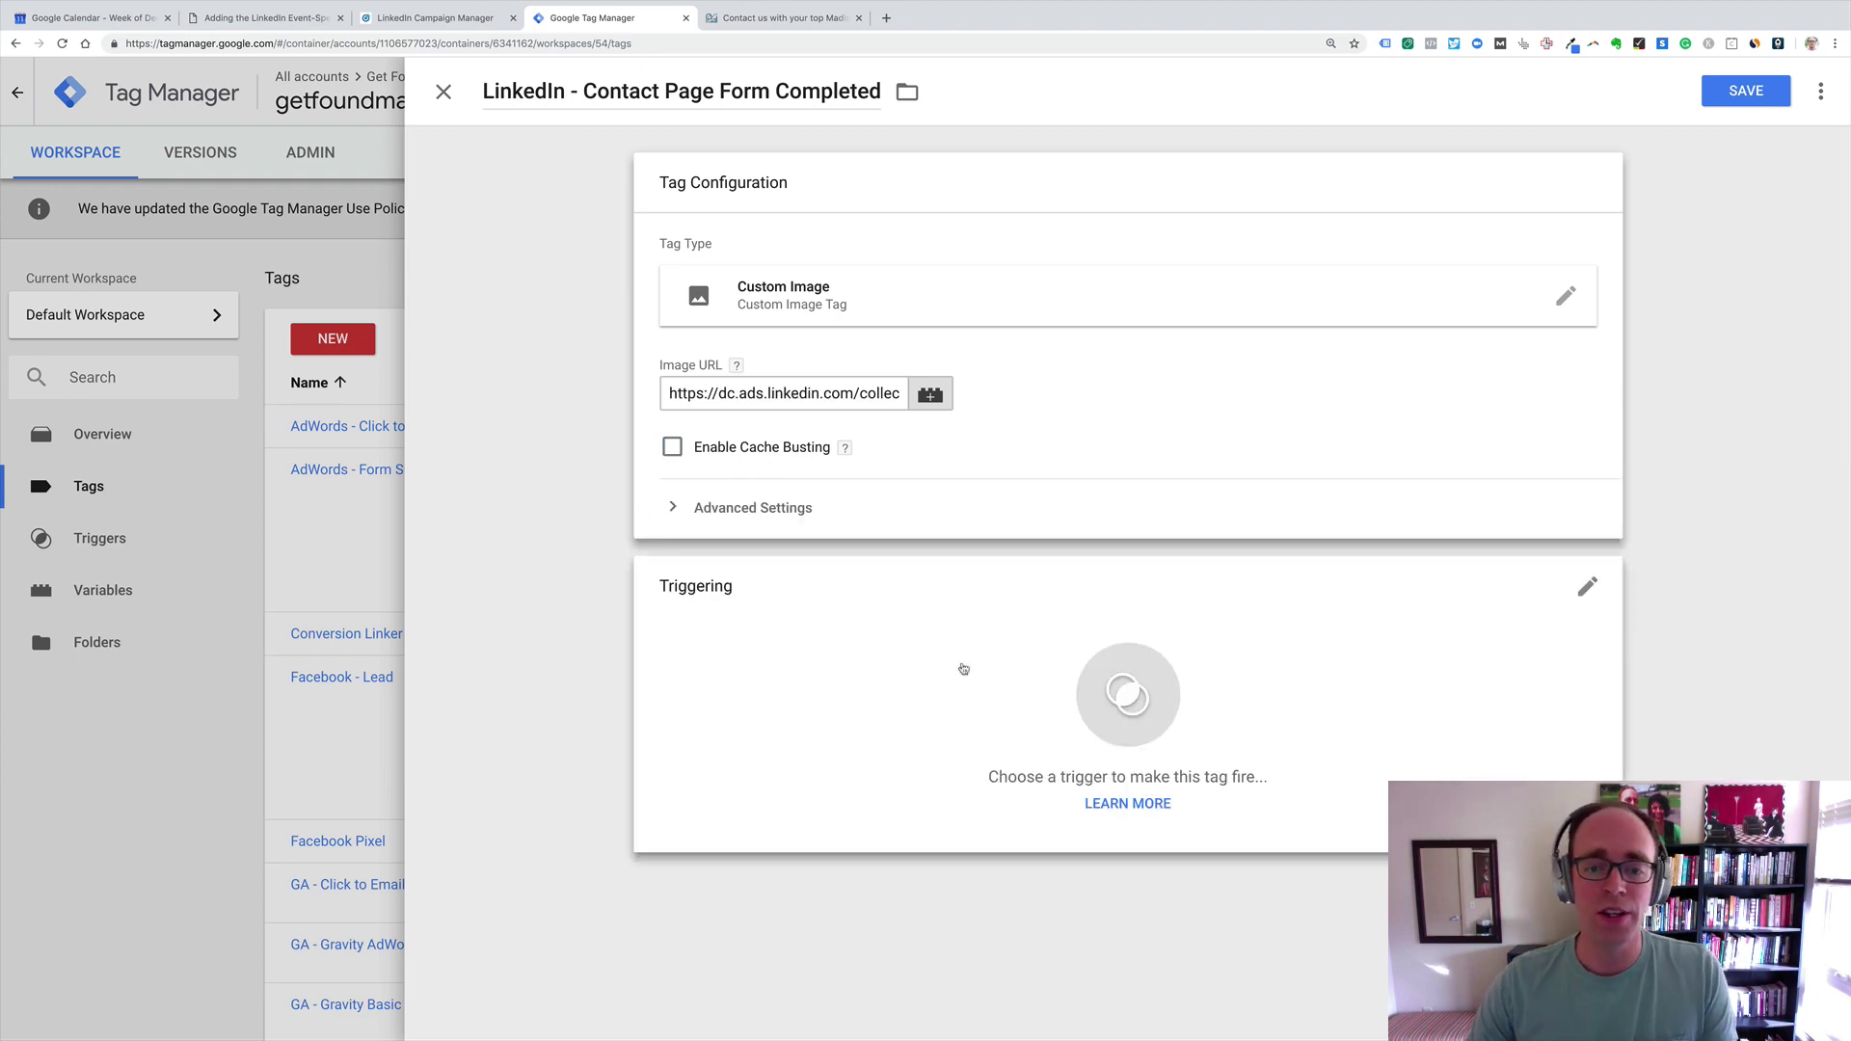
pyautogui.click(964, 668)
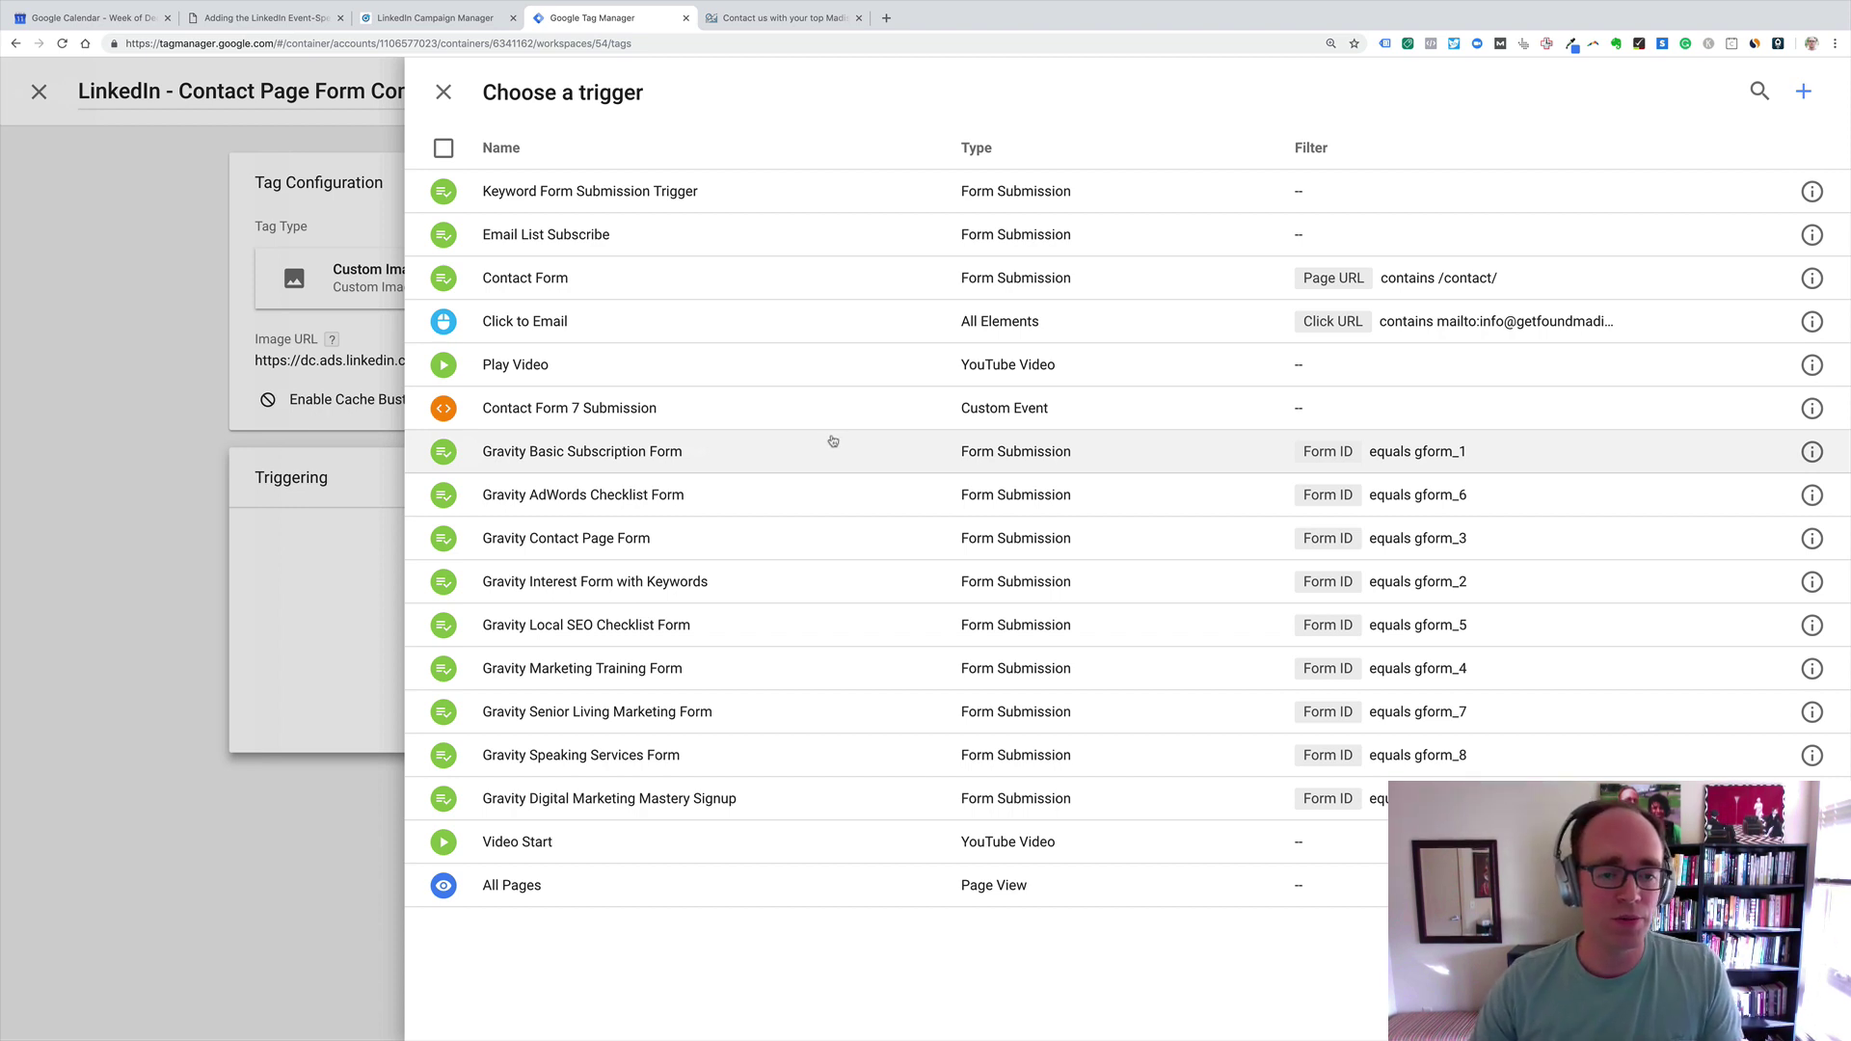
# Step: Search triggers for 'contact', choose Gravity Contact Page Form as the trigger, and save the tag
pyautogui.hotkey('ctrl', 'f')
pyautogui.write('contasct')
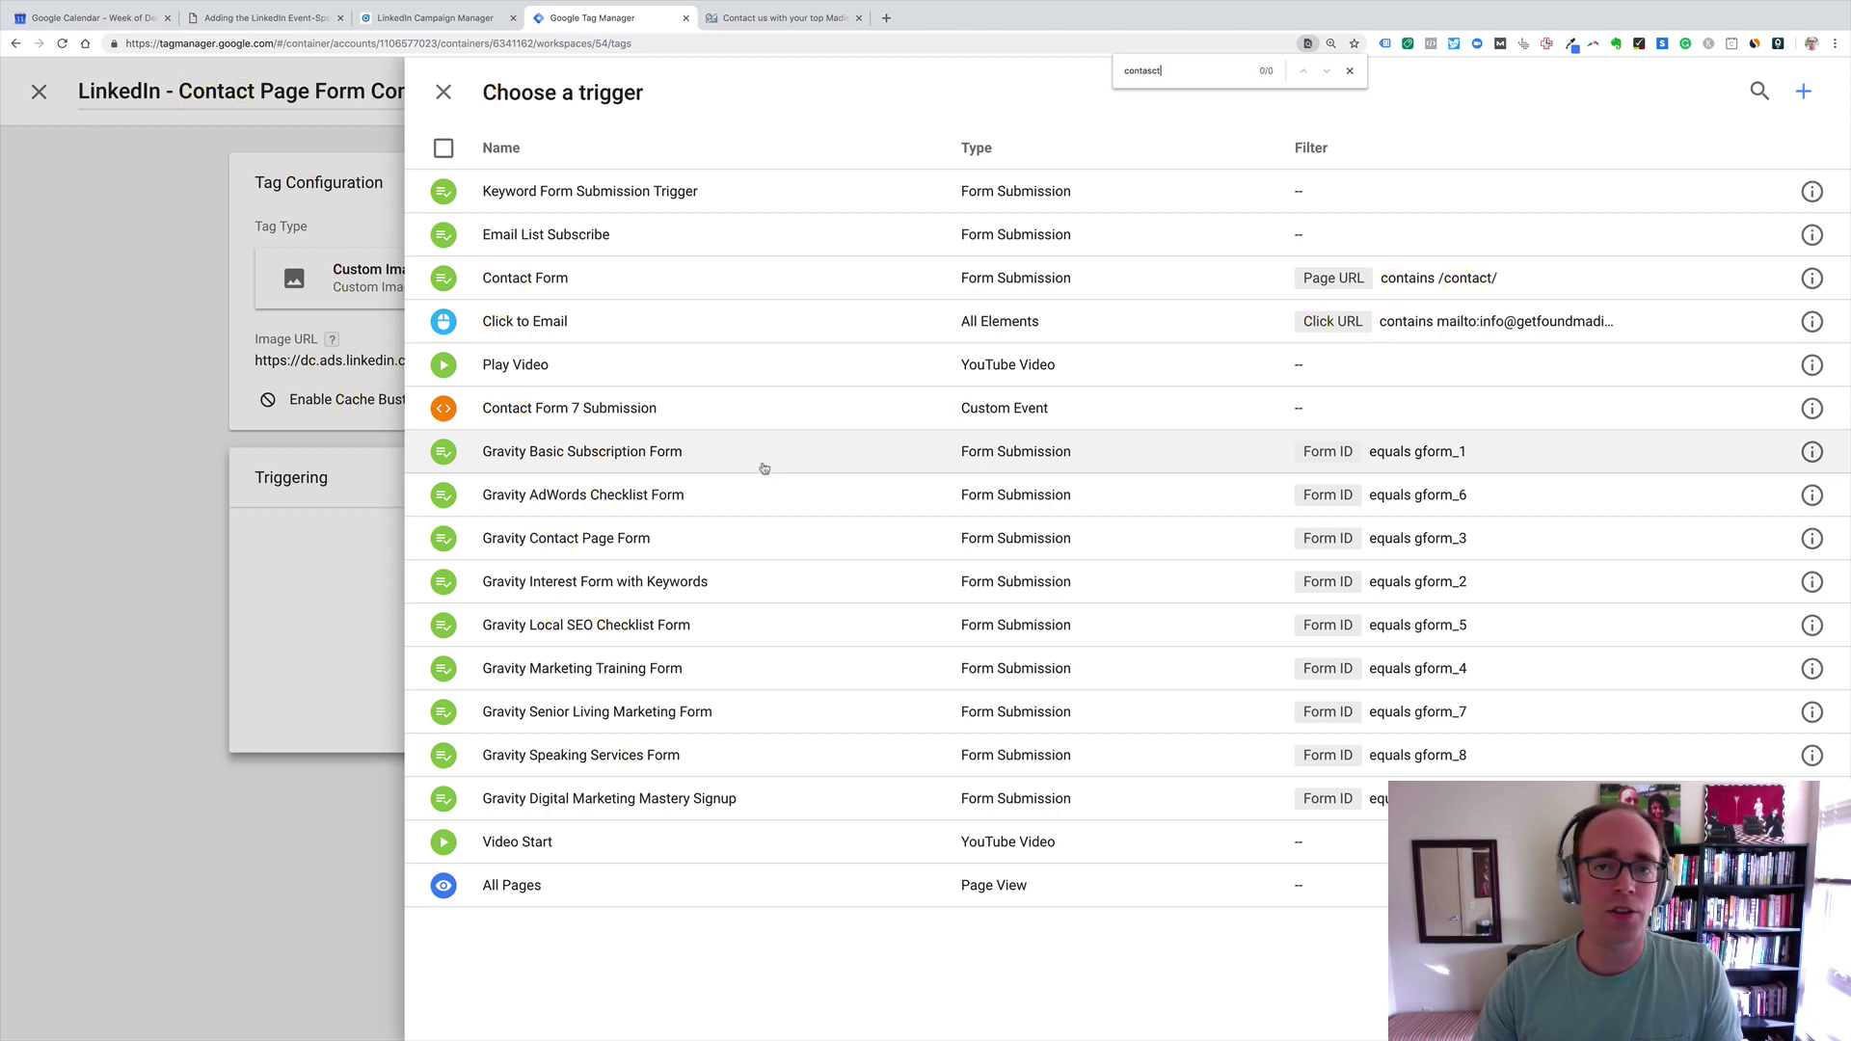
pyautogui.press('BackSpace')
pyautogui.press('BackSpace')
pyautogui.press('BackSpace')
pyautogui.write('ct')
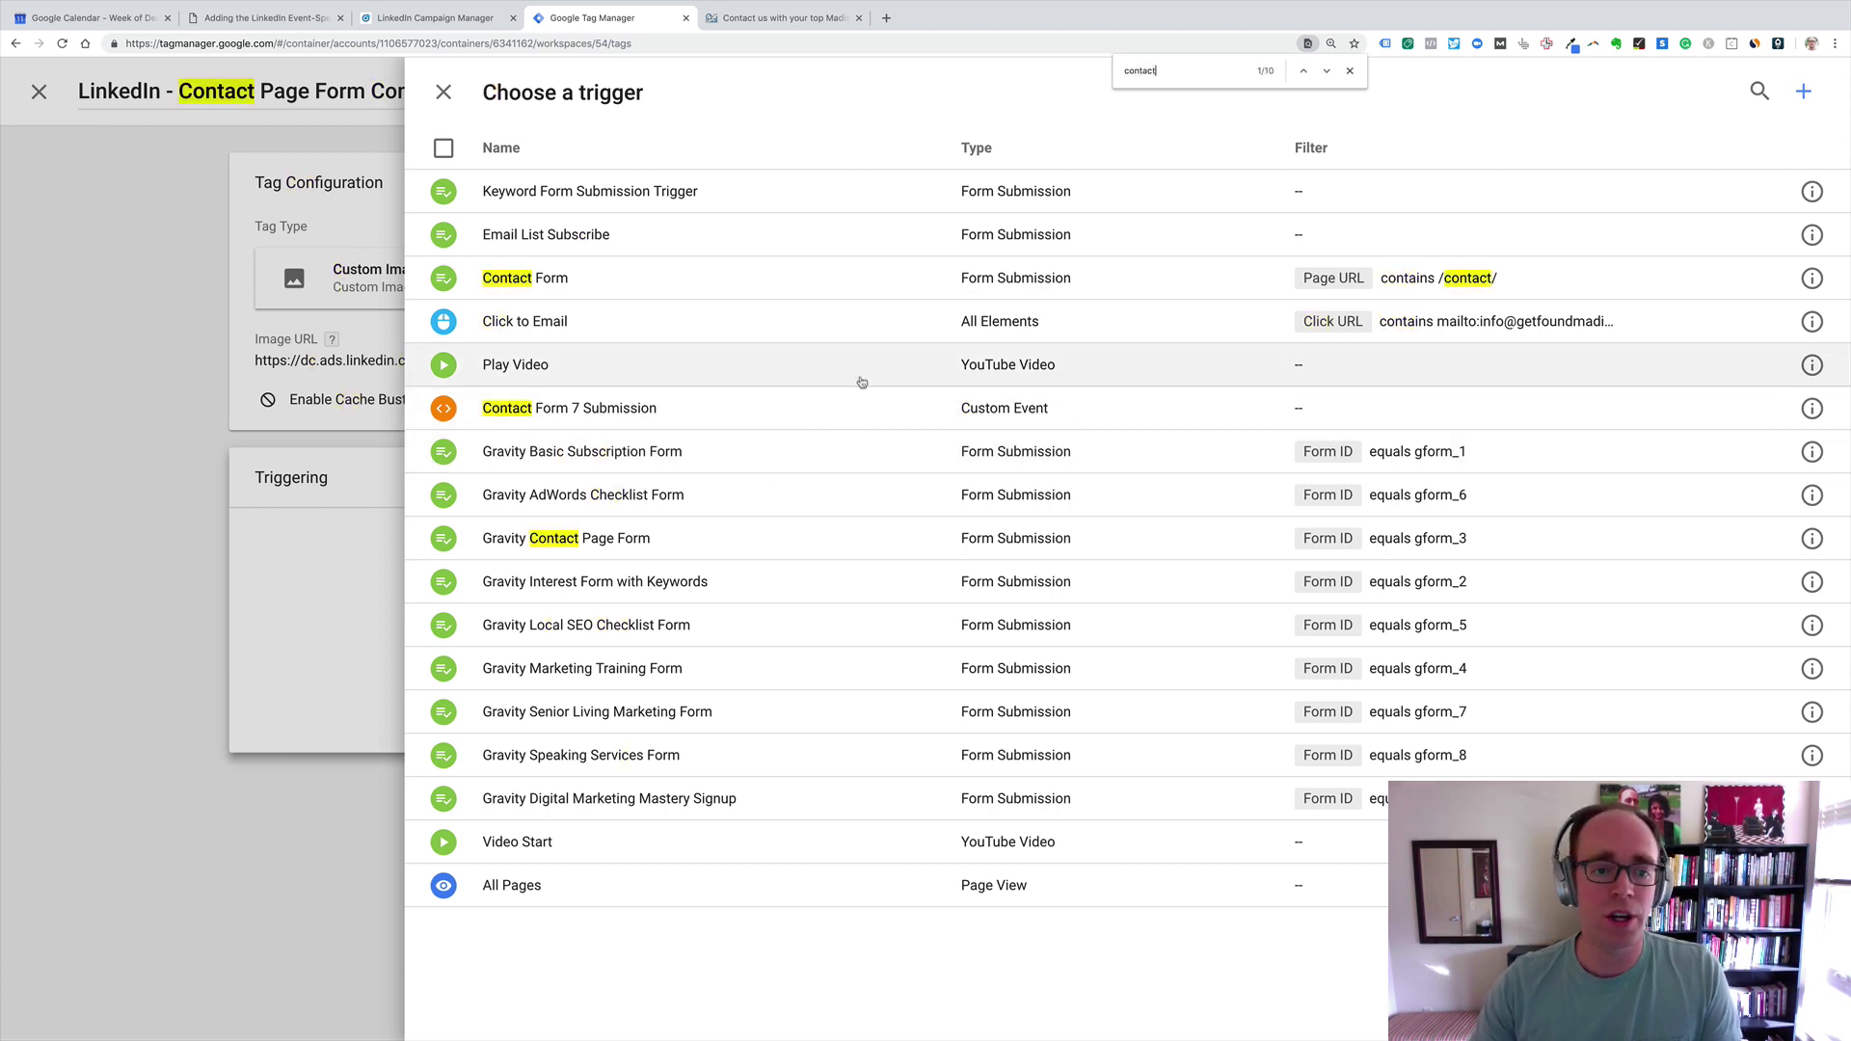
pyautogui.click(645, 540)
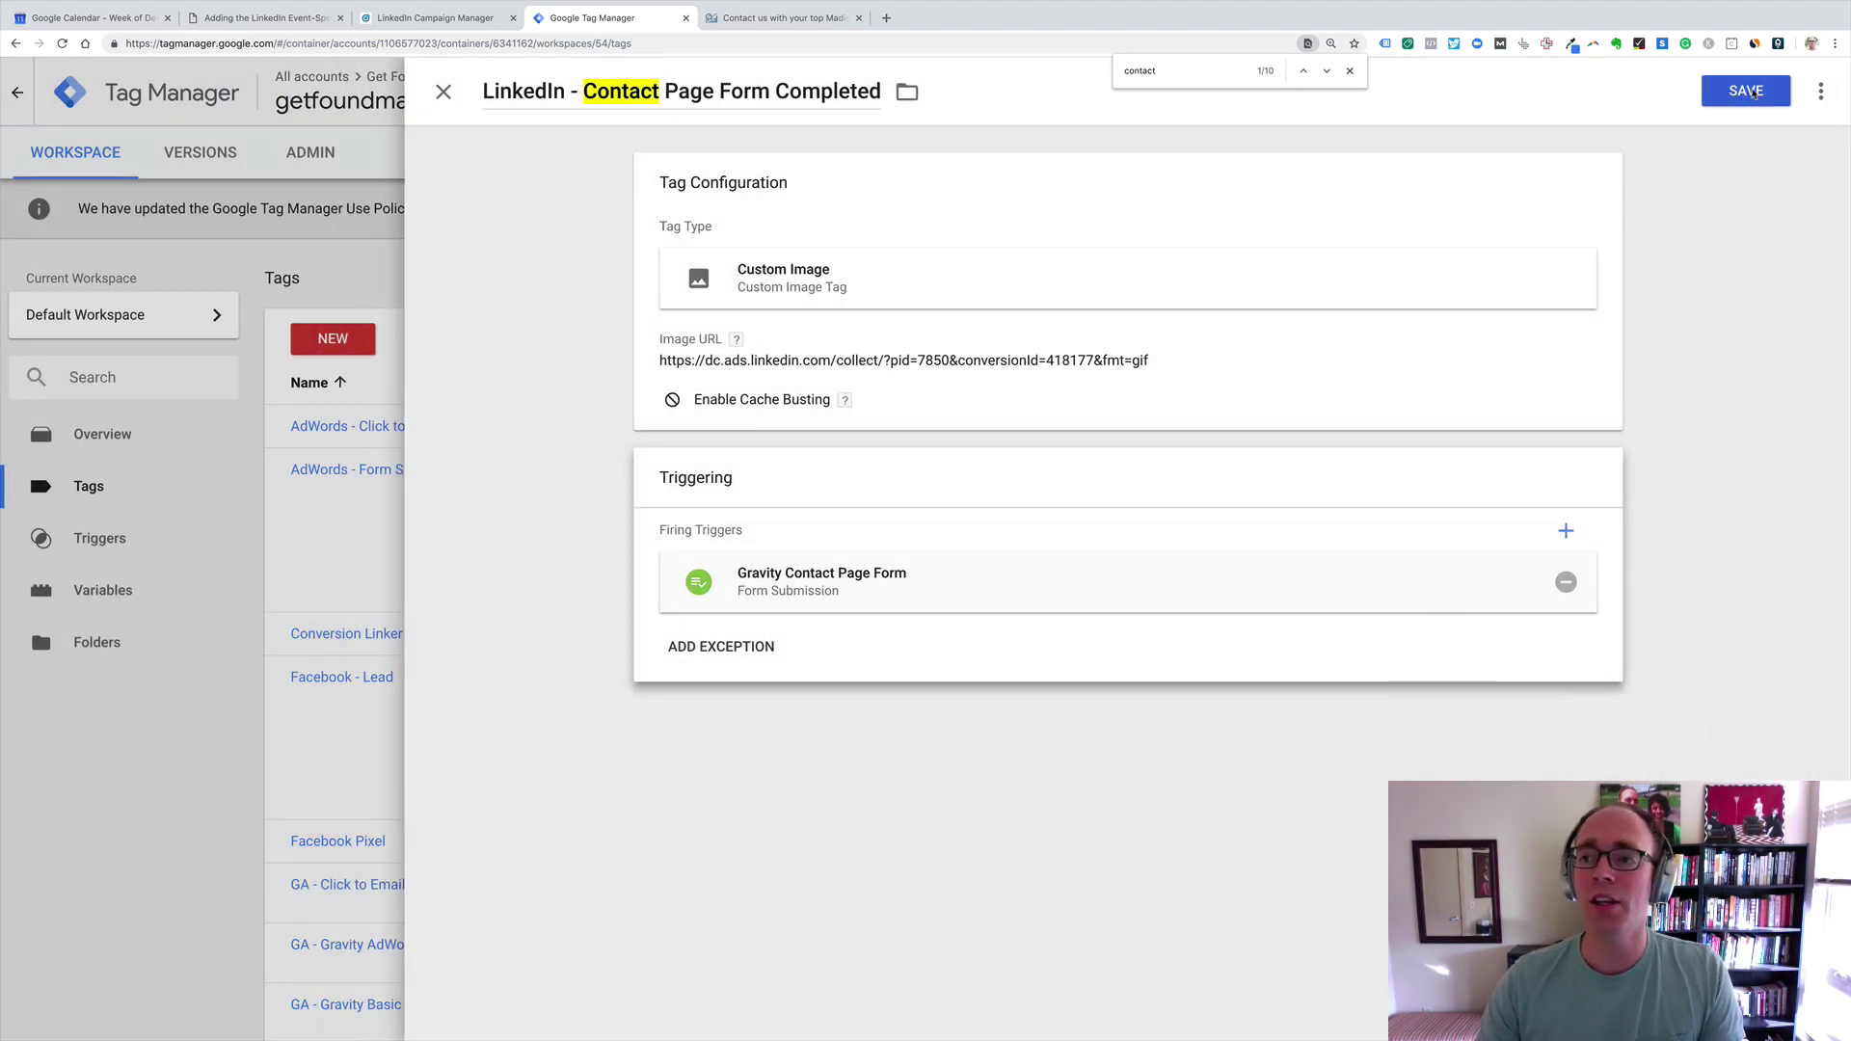
pyautogui.click(1748, 91)
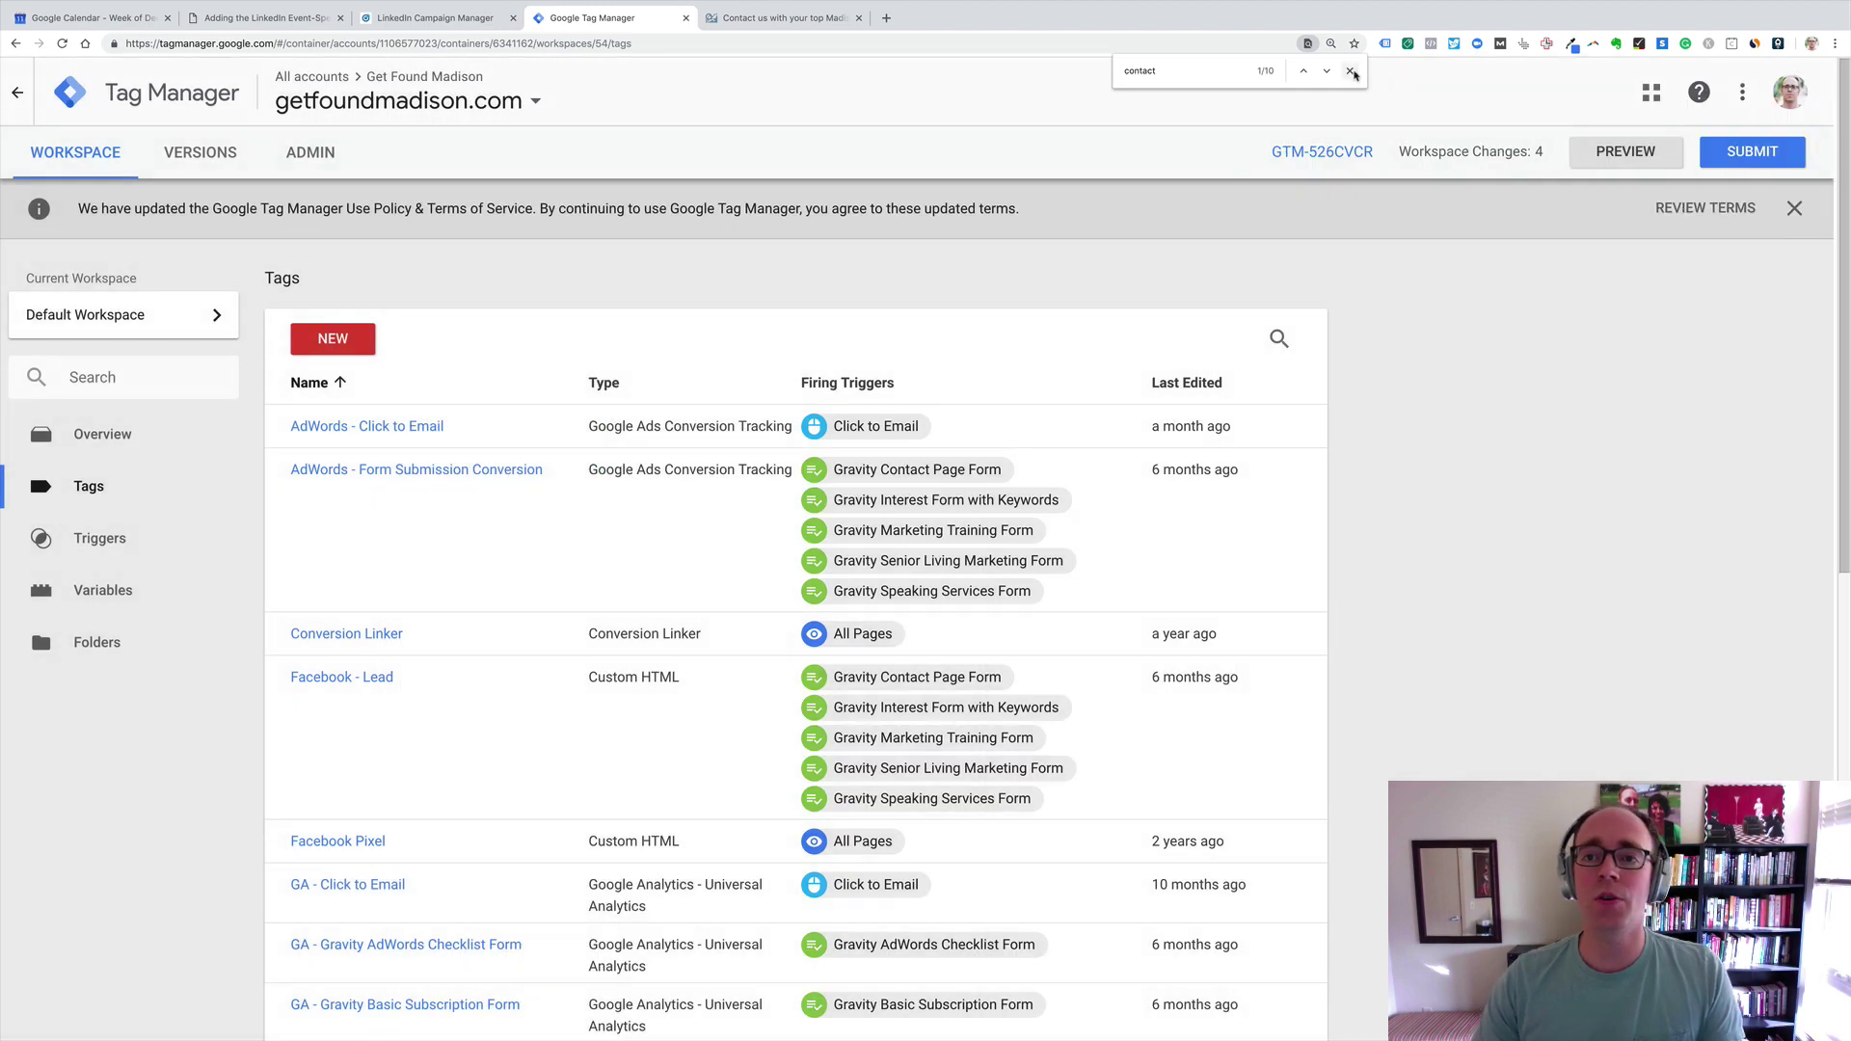
# Step: Launch Preview mode and reload the site's contact page to bring up the debug pane
pyautogui.click(1602, 153)
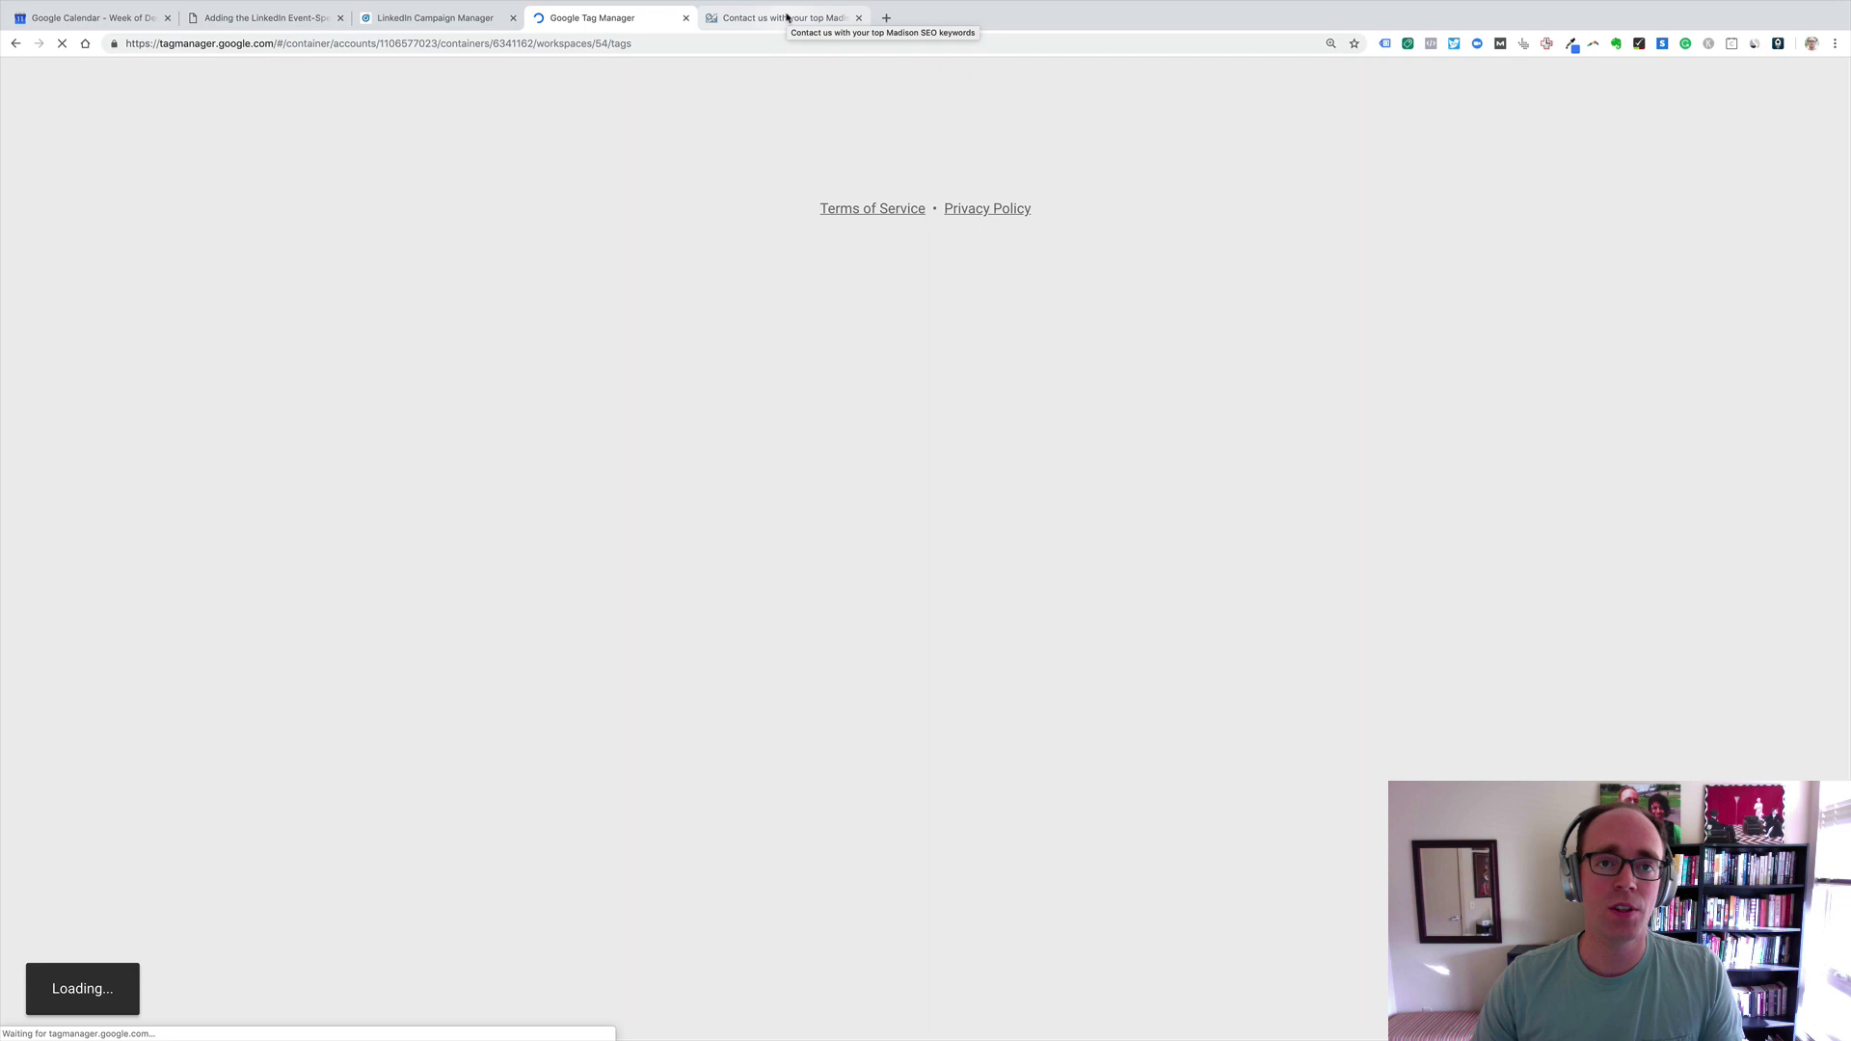
pyautogui.click(785, 18)
pyautogui.press('Return')
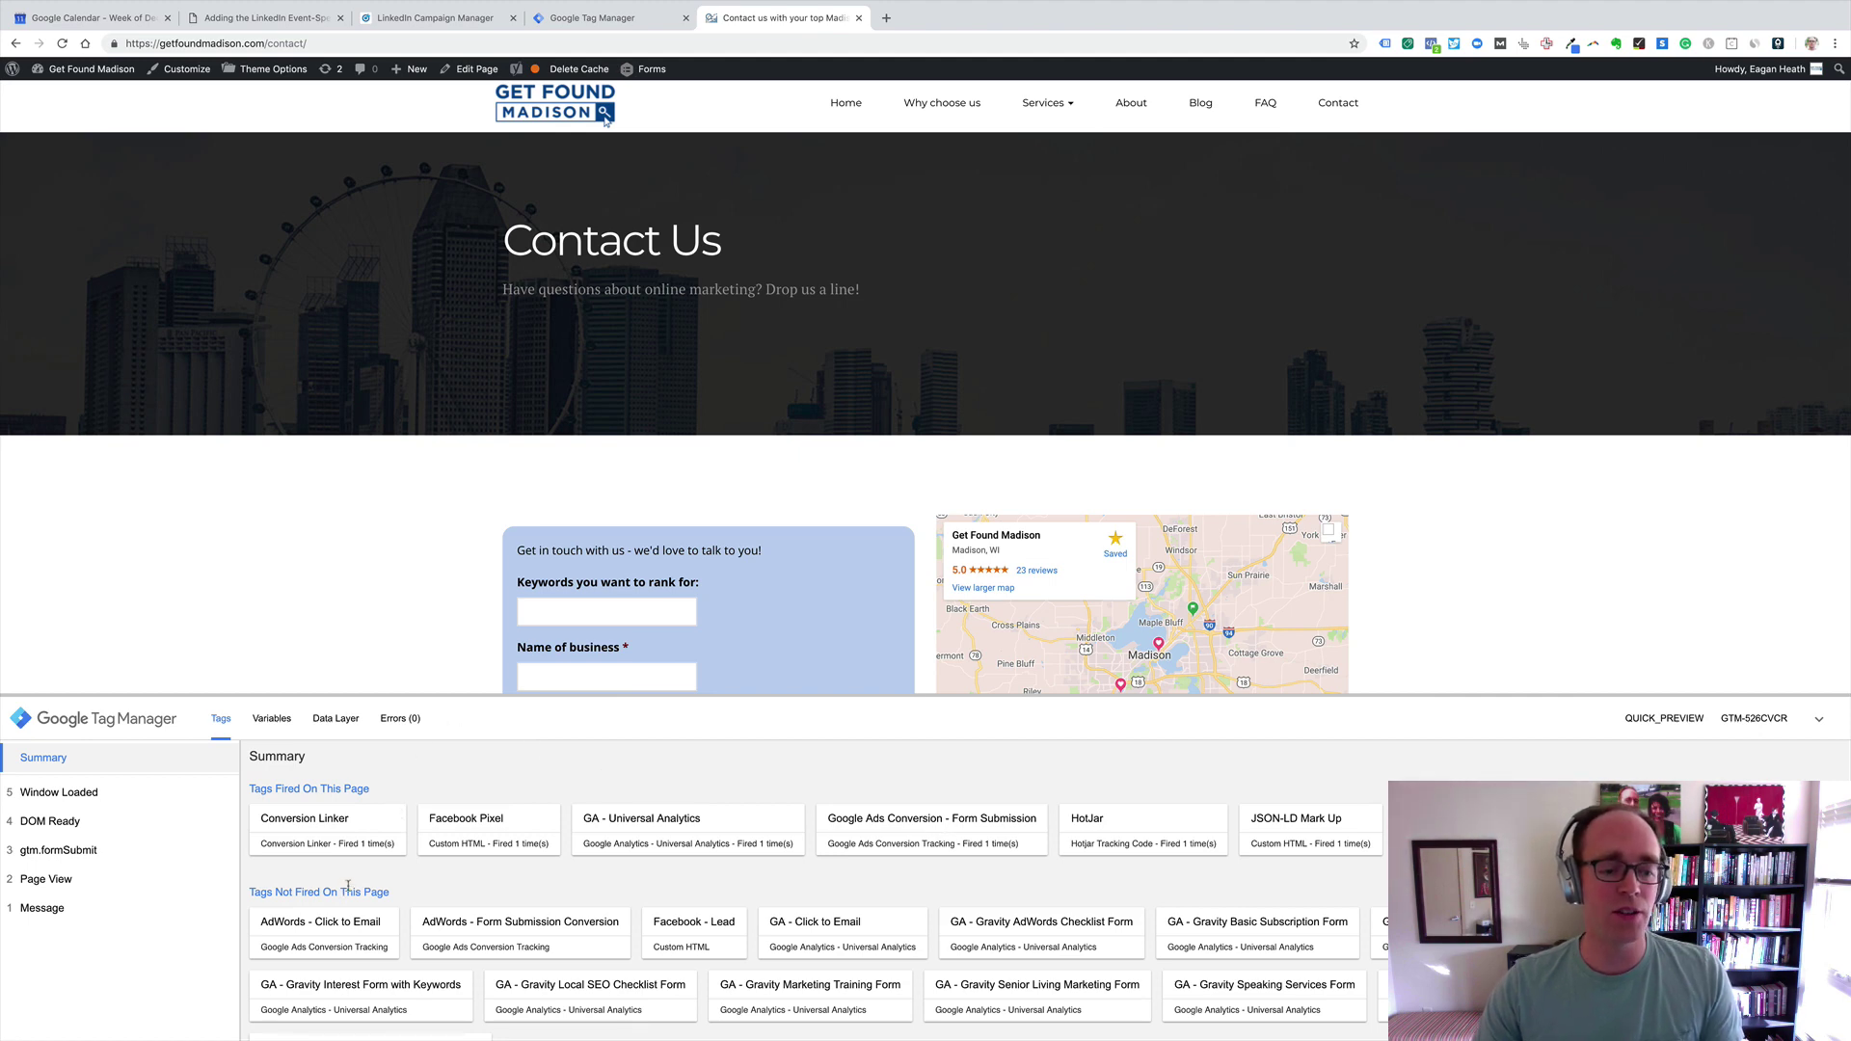
pyautogui.scroll(-2, 487, 915)
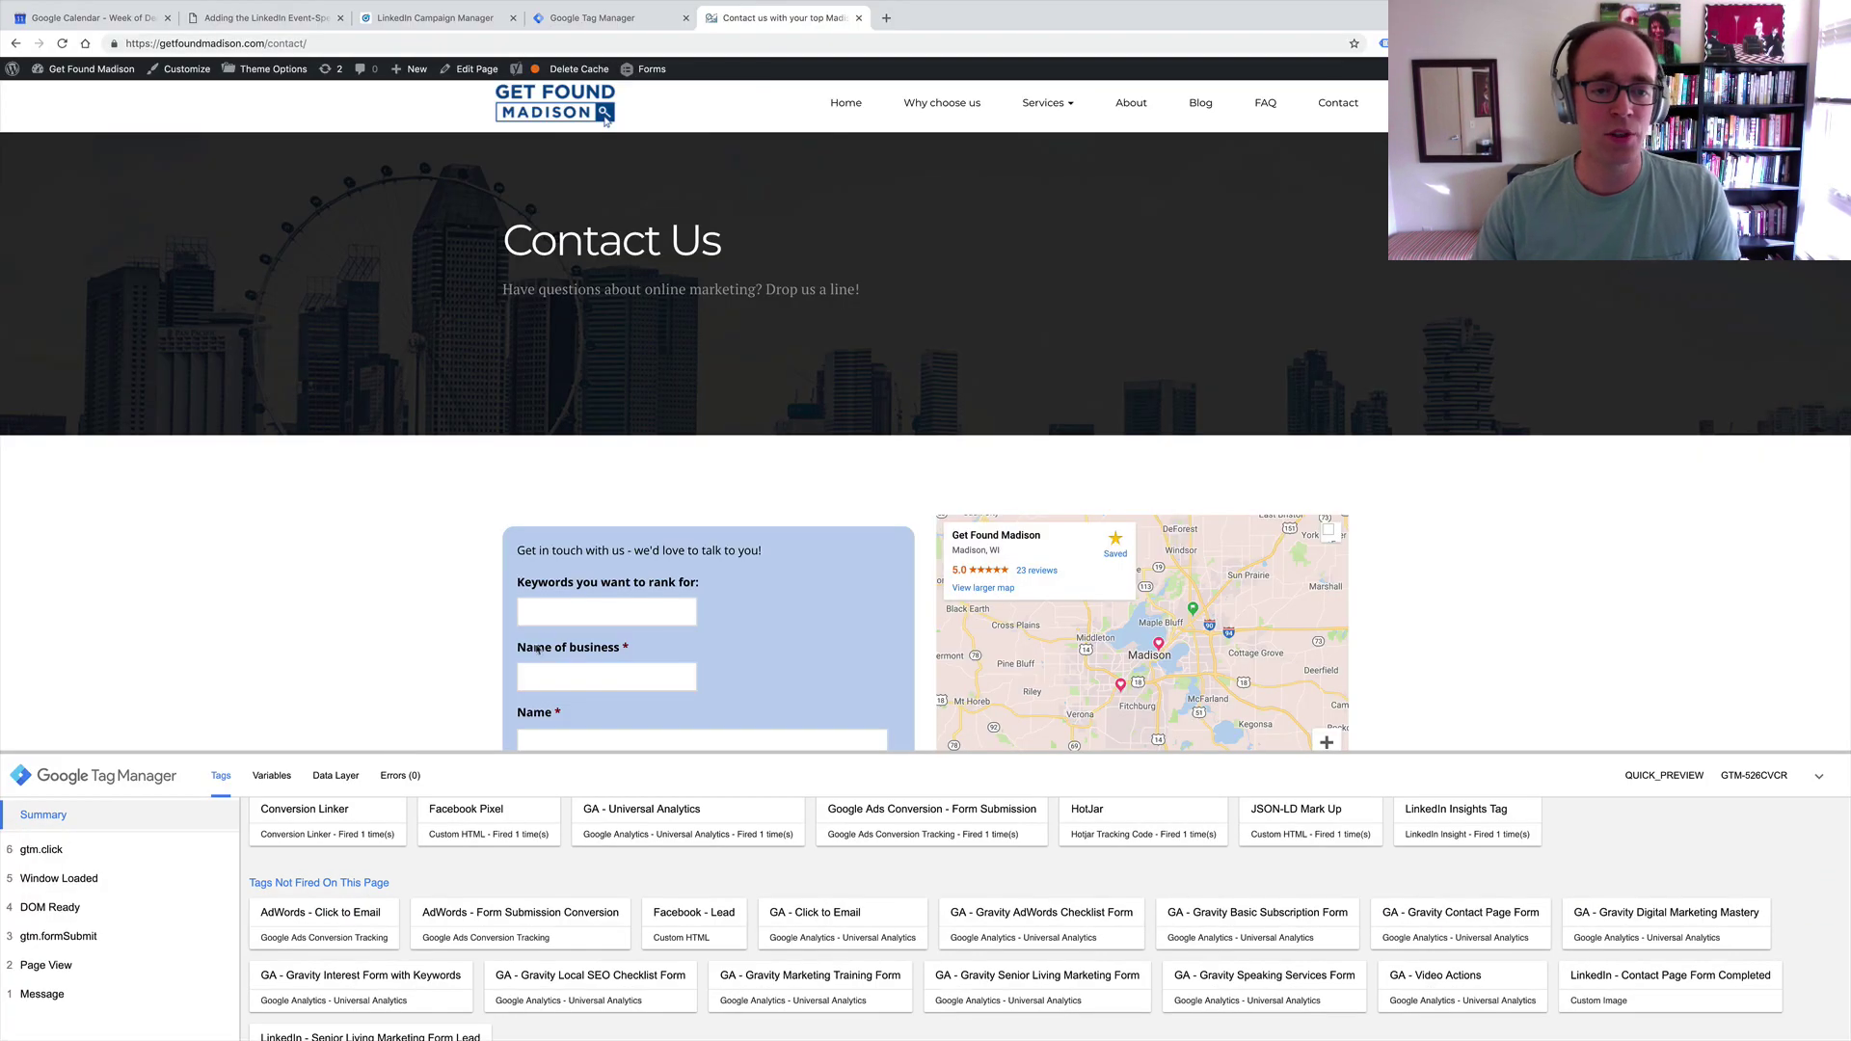
# Step: Fill the contact form with keyword SEO and the autofilled contact details
pyautogui.click(555, 611)
pyautogui.click(535, 698)
pyautogui.press('Tab')
pyautogui.write('Eagan')
pyautogui.press('Down')
pyautogui.press('Return')
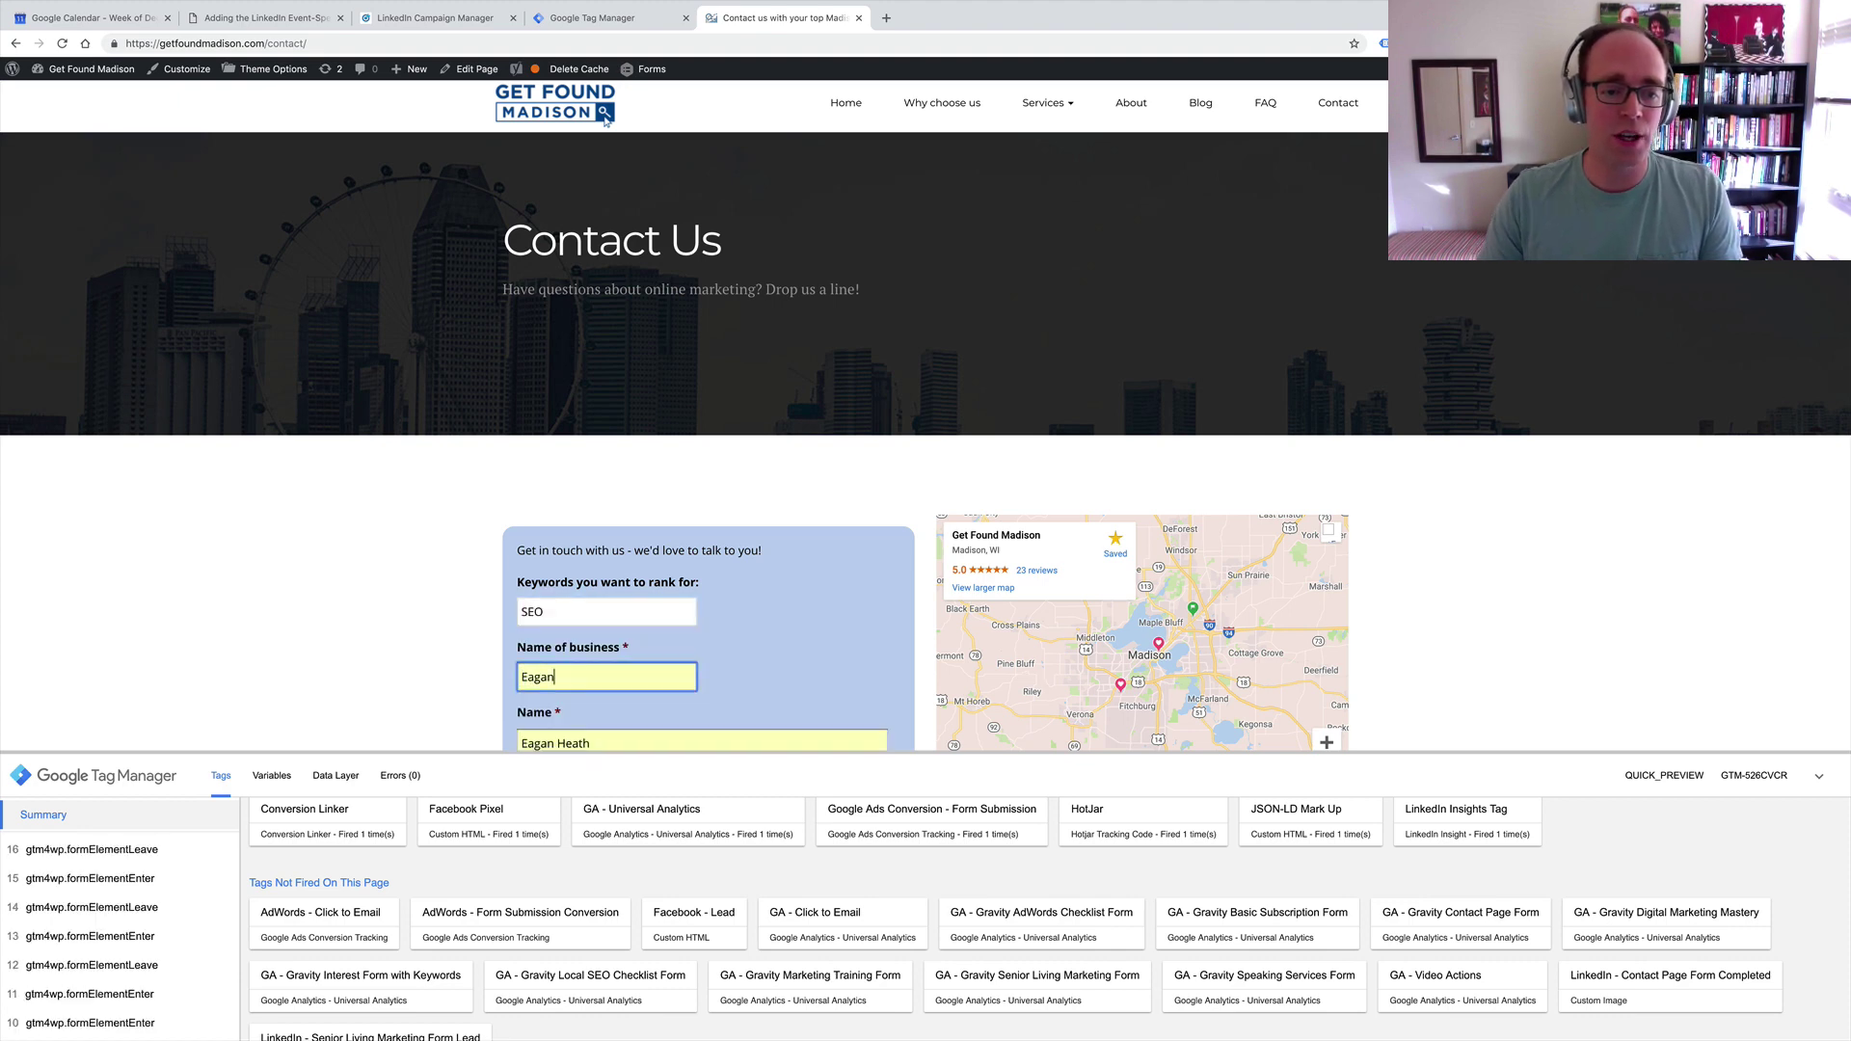
pyautogui.scroll(-4, 794, 708)
# Step: Enter a 'Testing' message, submit the form, and confirm the LinkedIn tag fired
pyautogui.click(794, 708)
pyautogui.write('T')
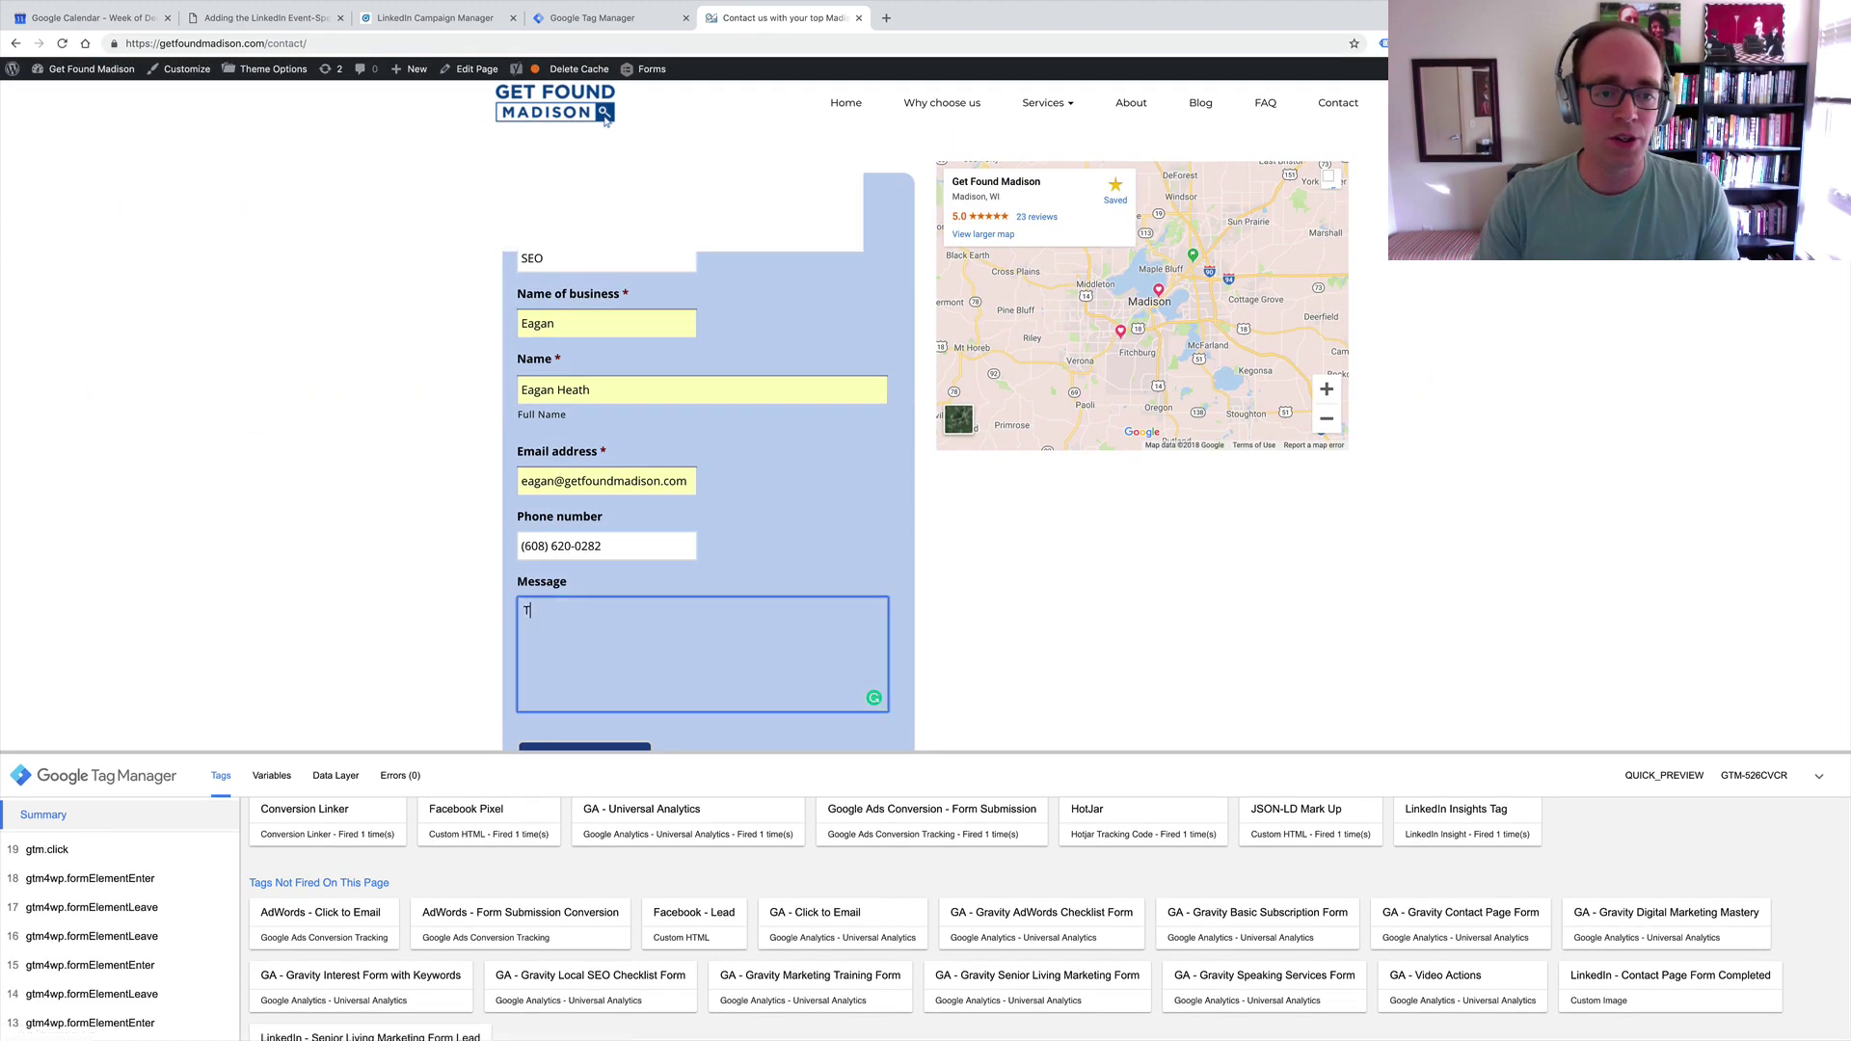
pyautogui.write('esting LI tracking')
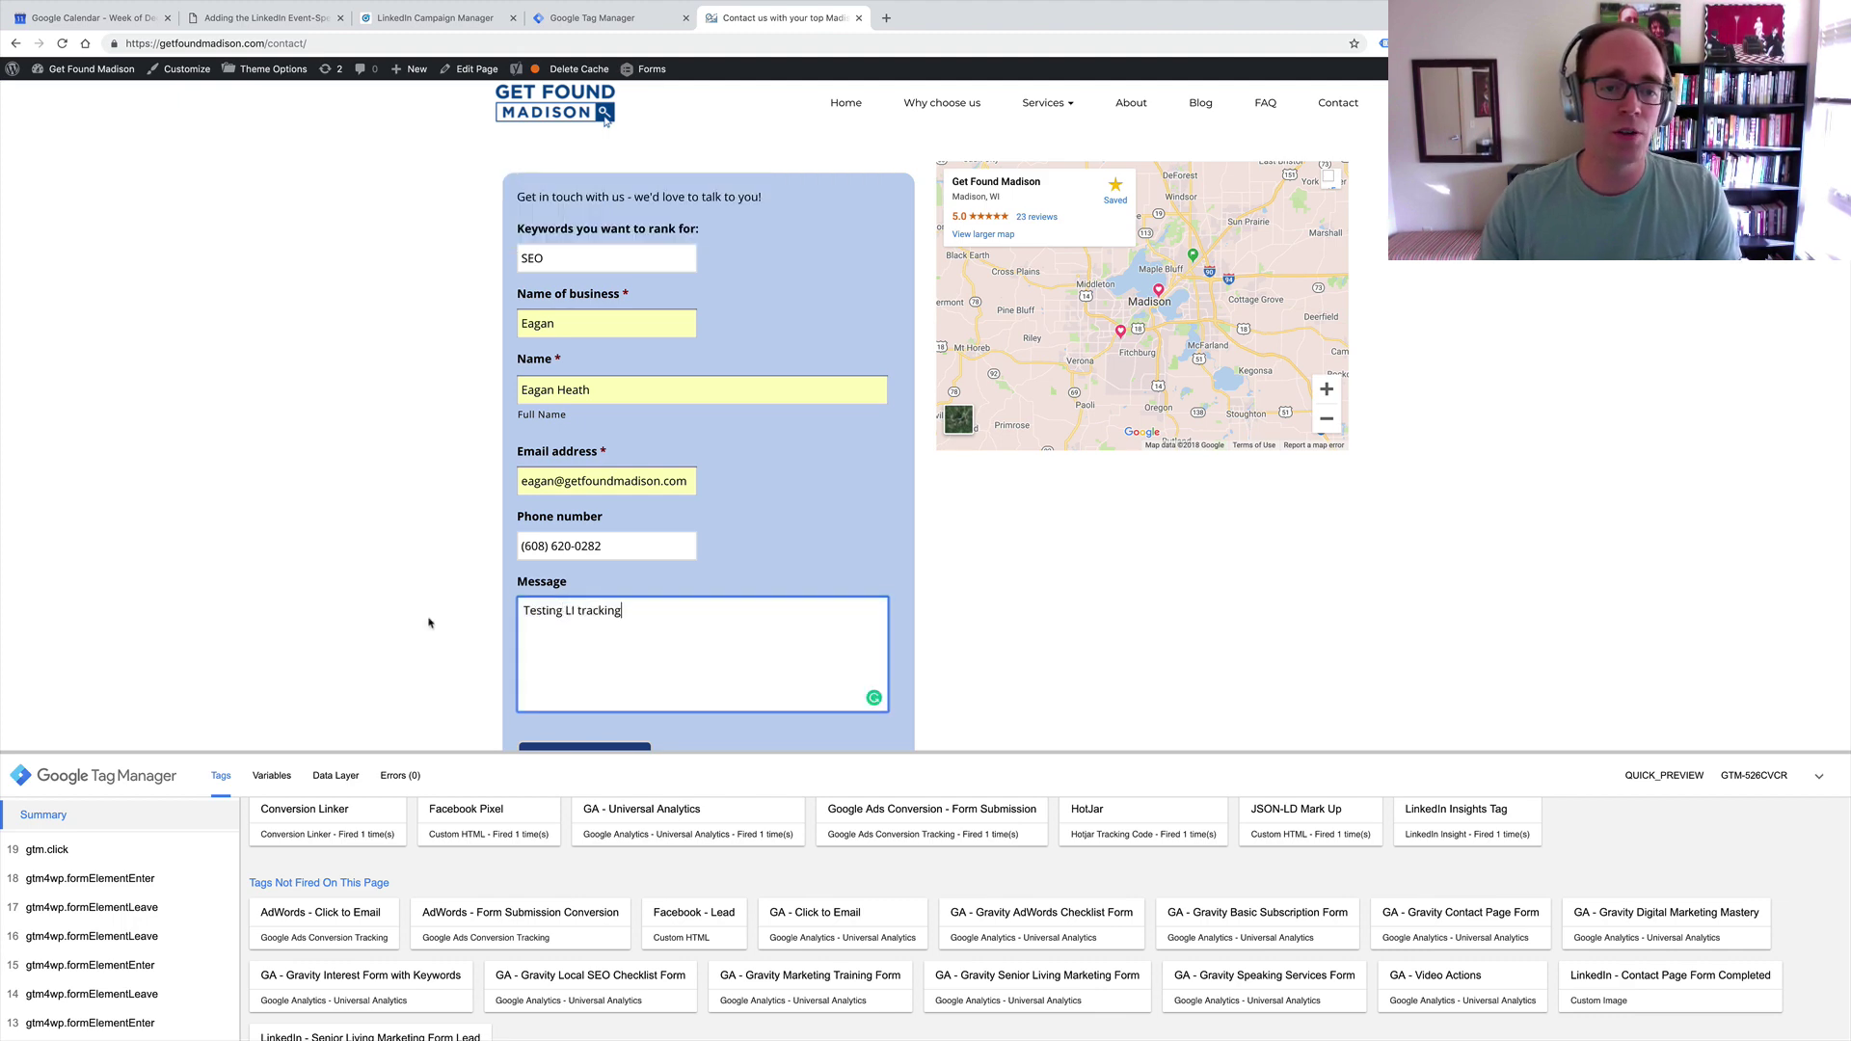
pyautogui.click(584, 748)
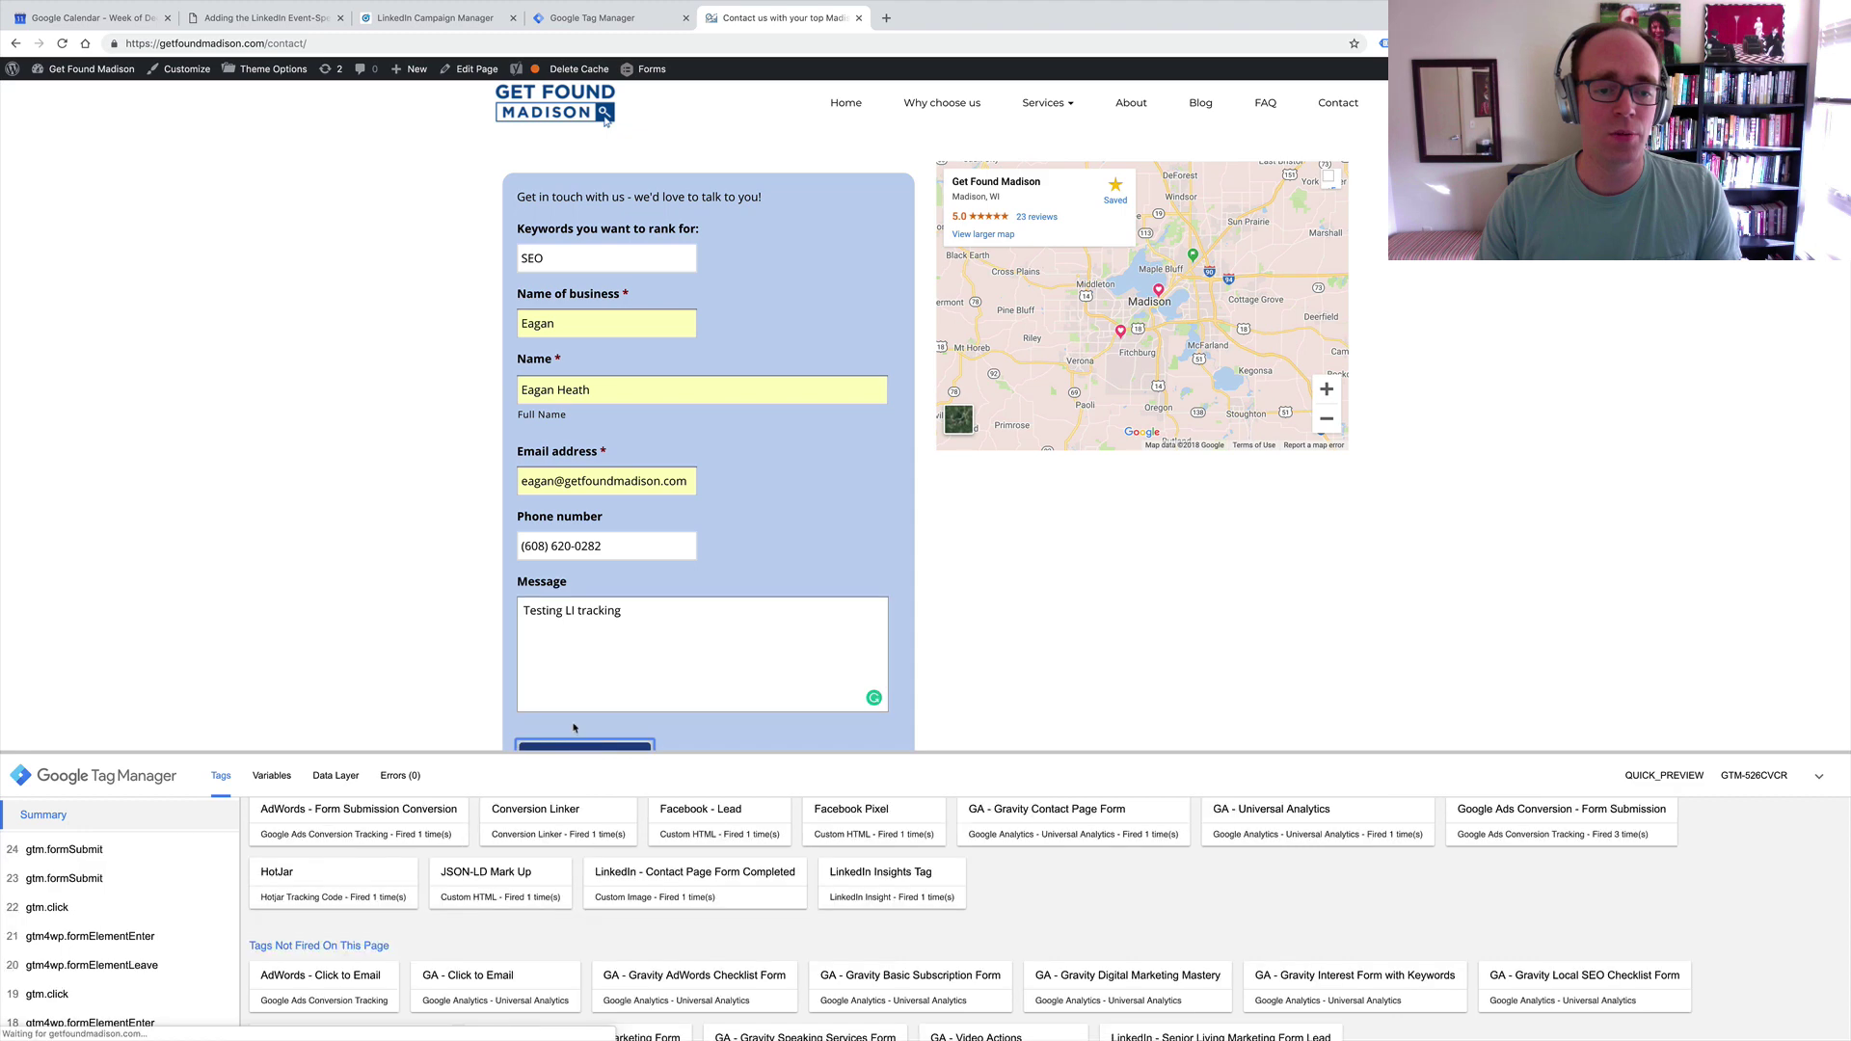
pyautogui.scroll(1, 666, 861)
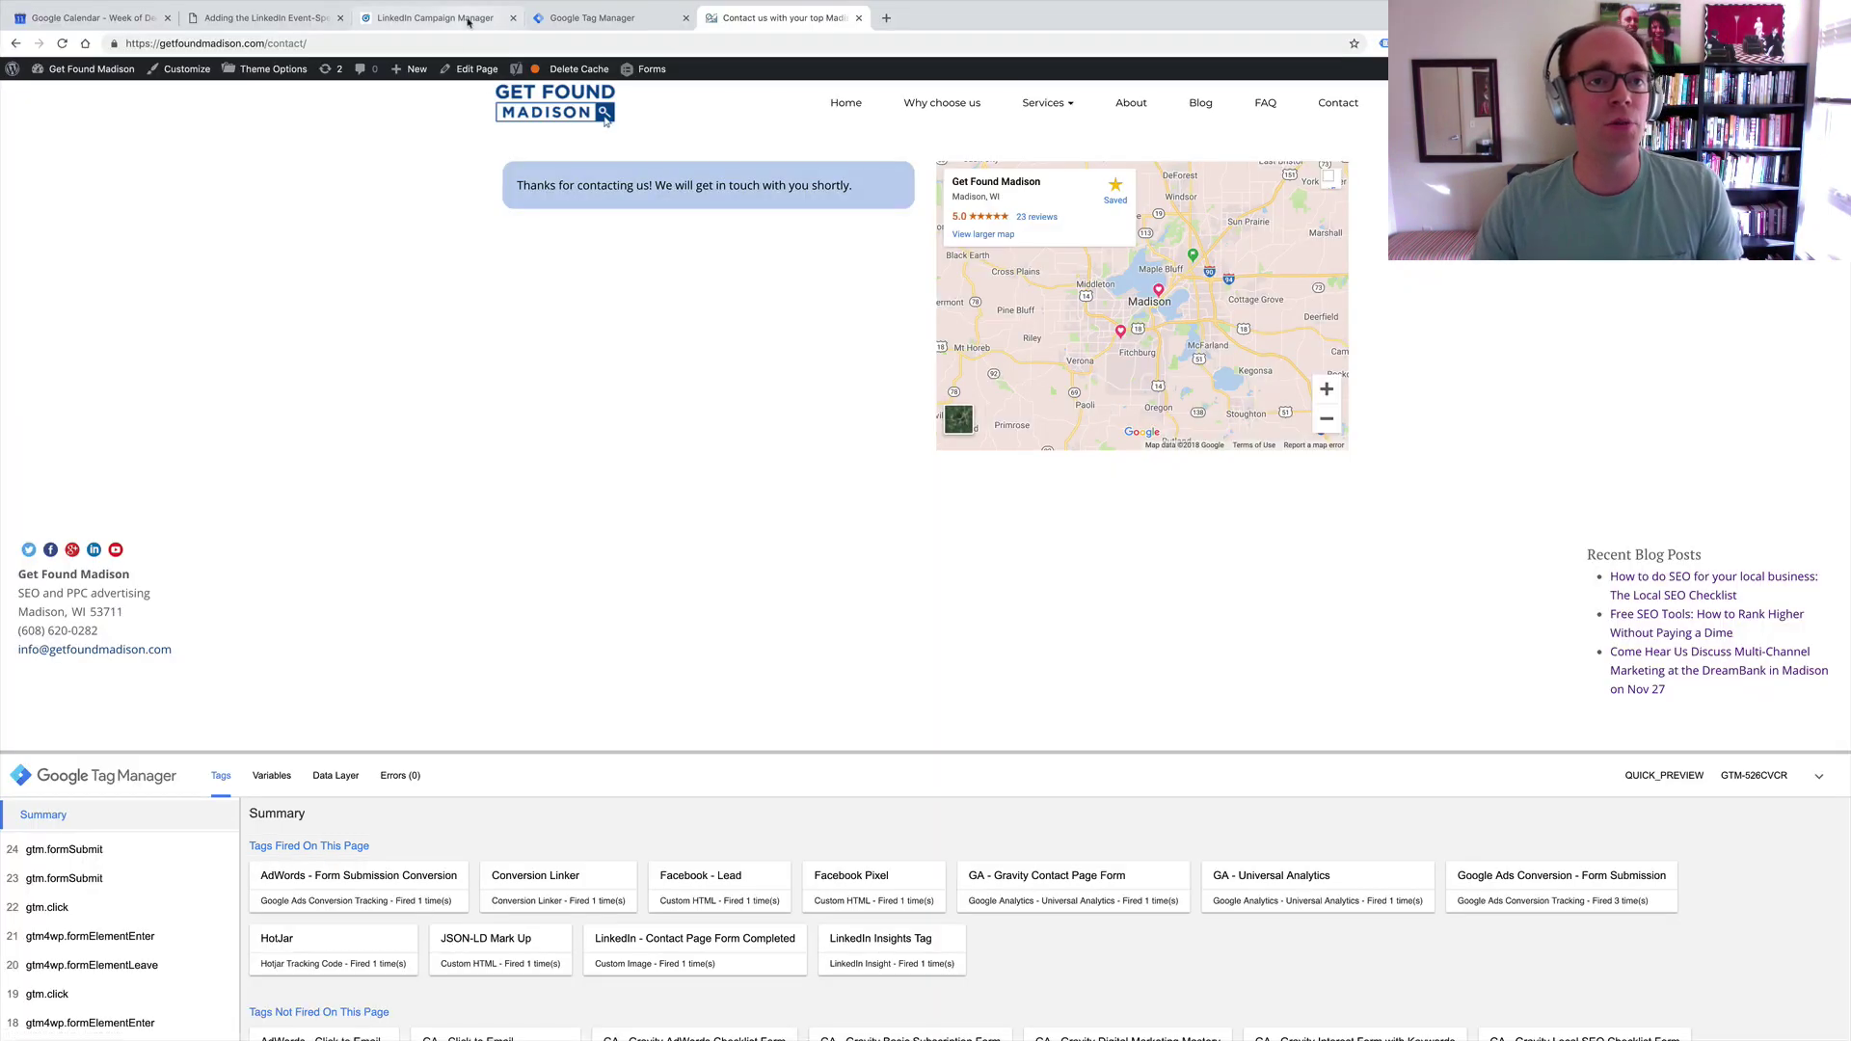
# Step: Refresh the Campaign Manager conversions list and inspect its tags with Tag Assistant
pyautogui.click(467, 18)
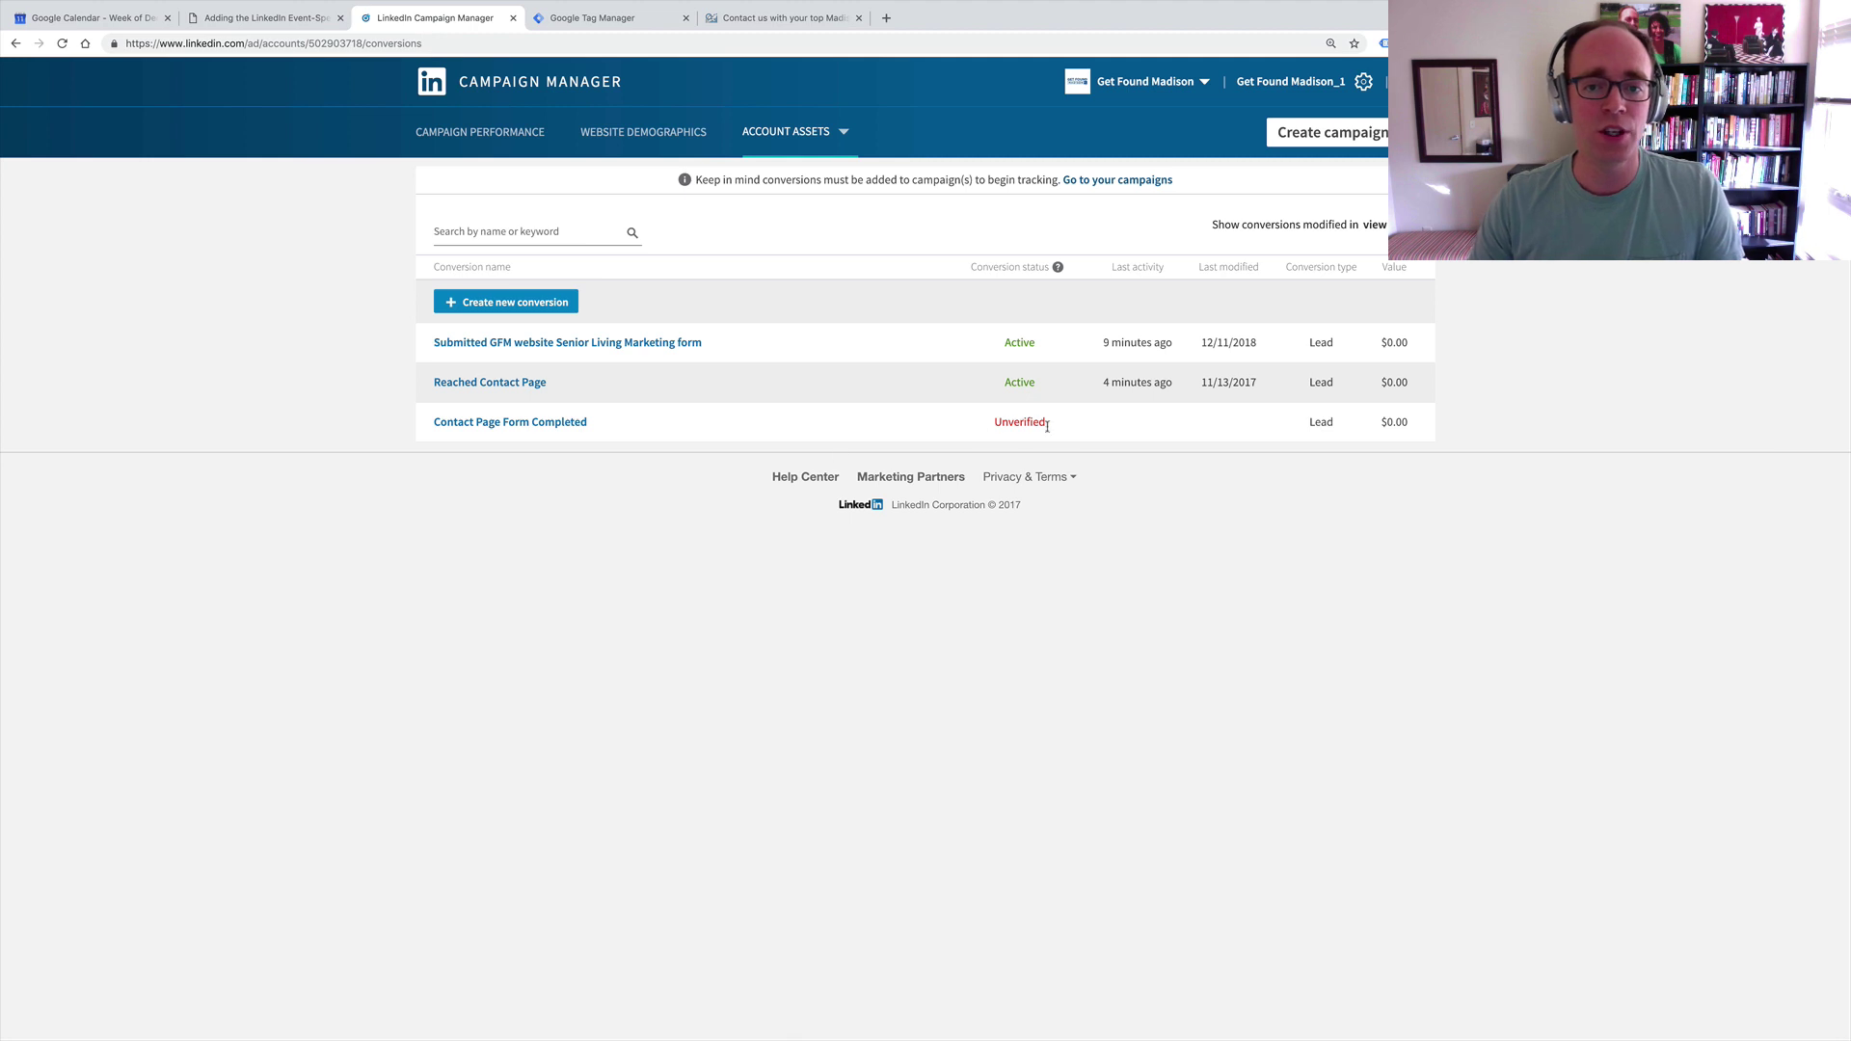
pyautogui.press('super+r')
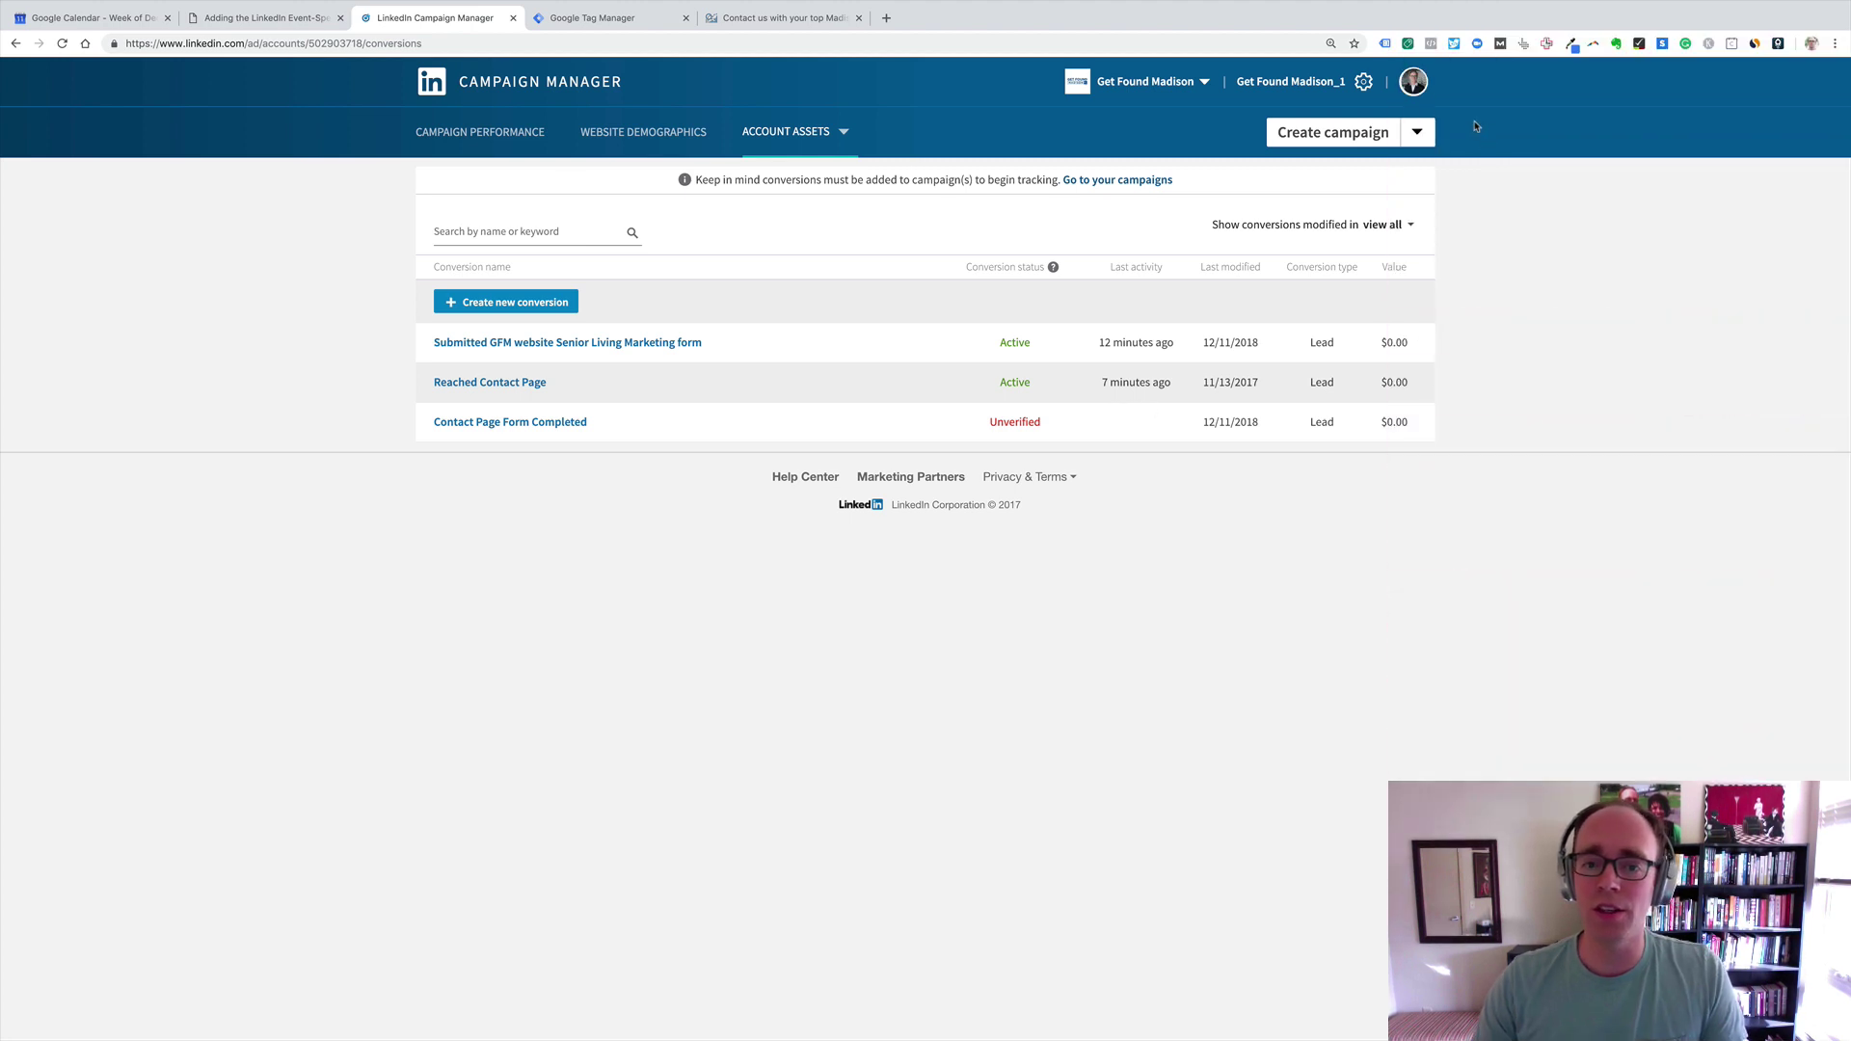
pyautogui.click(1384, 43)
pyautogui.click(1384, 44)
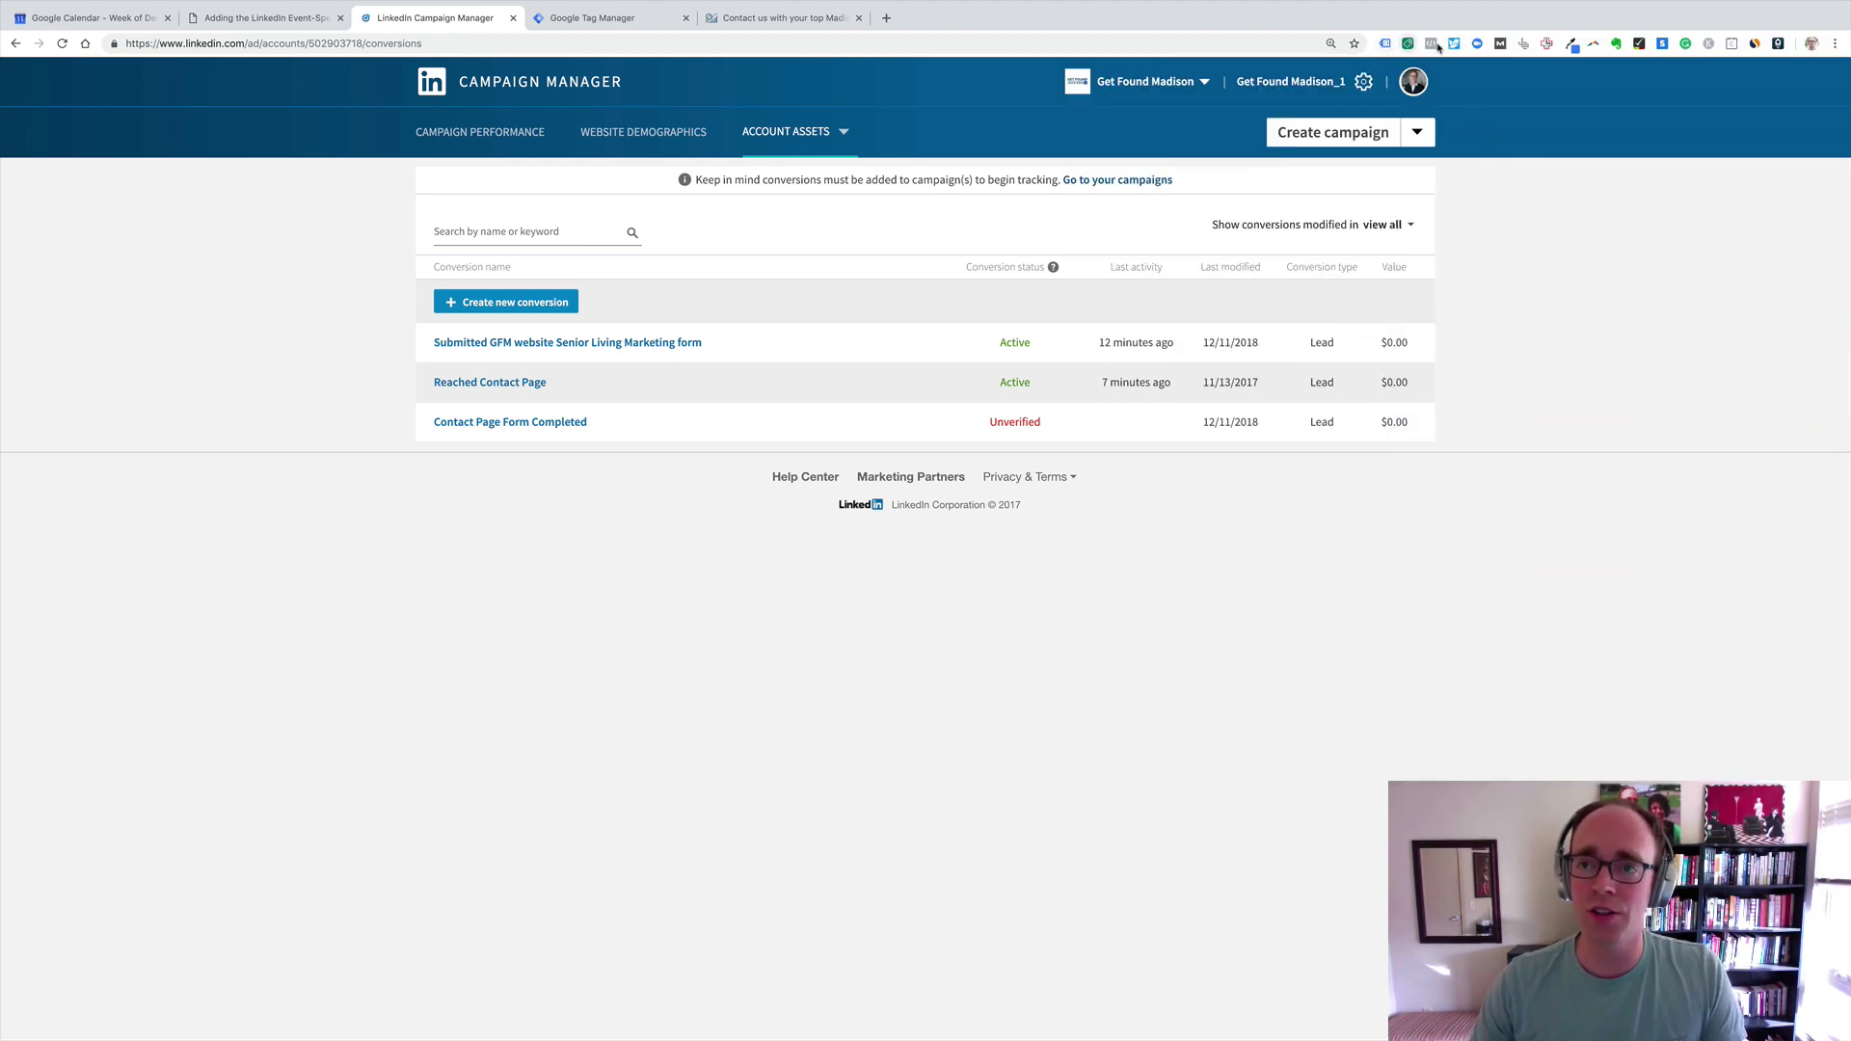
pyautogui.click(1432, 44)
pyautogui.click(1431, 45)
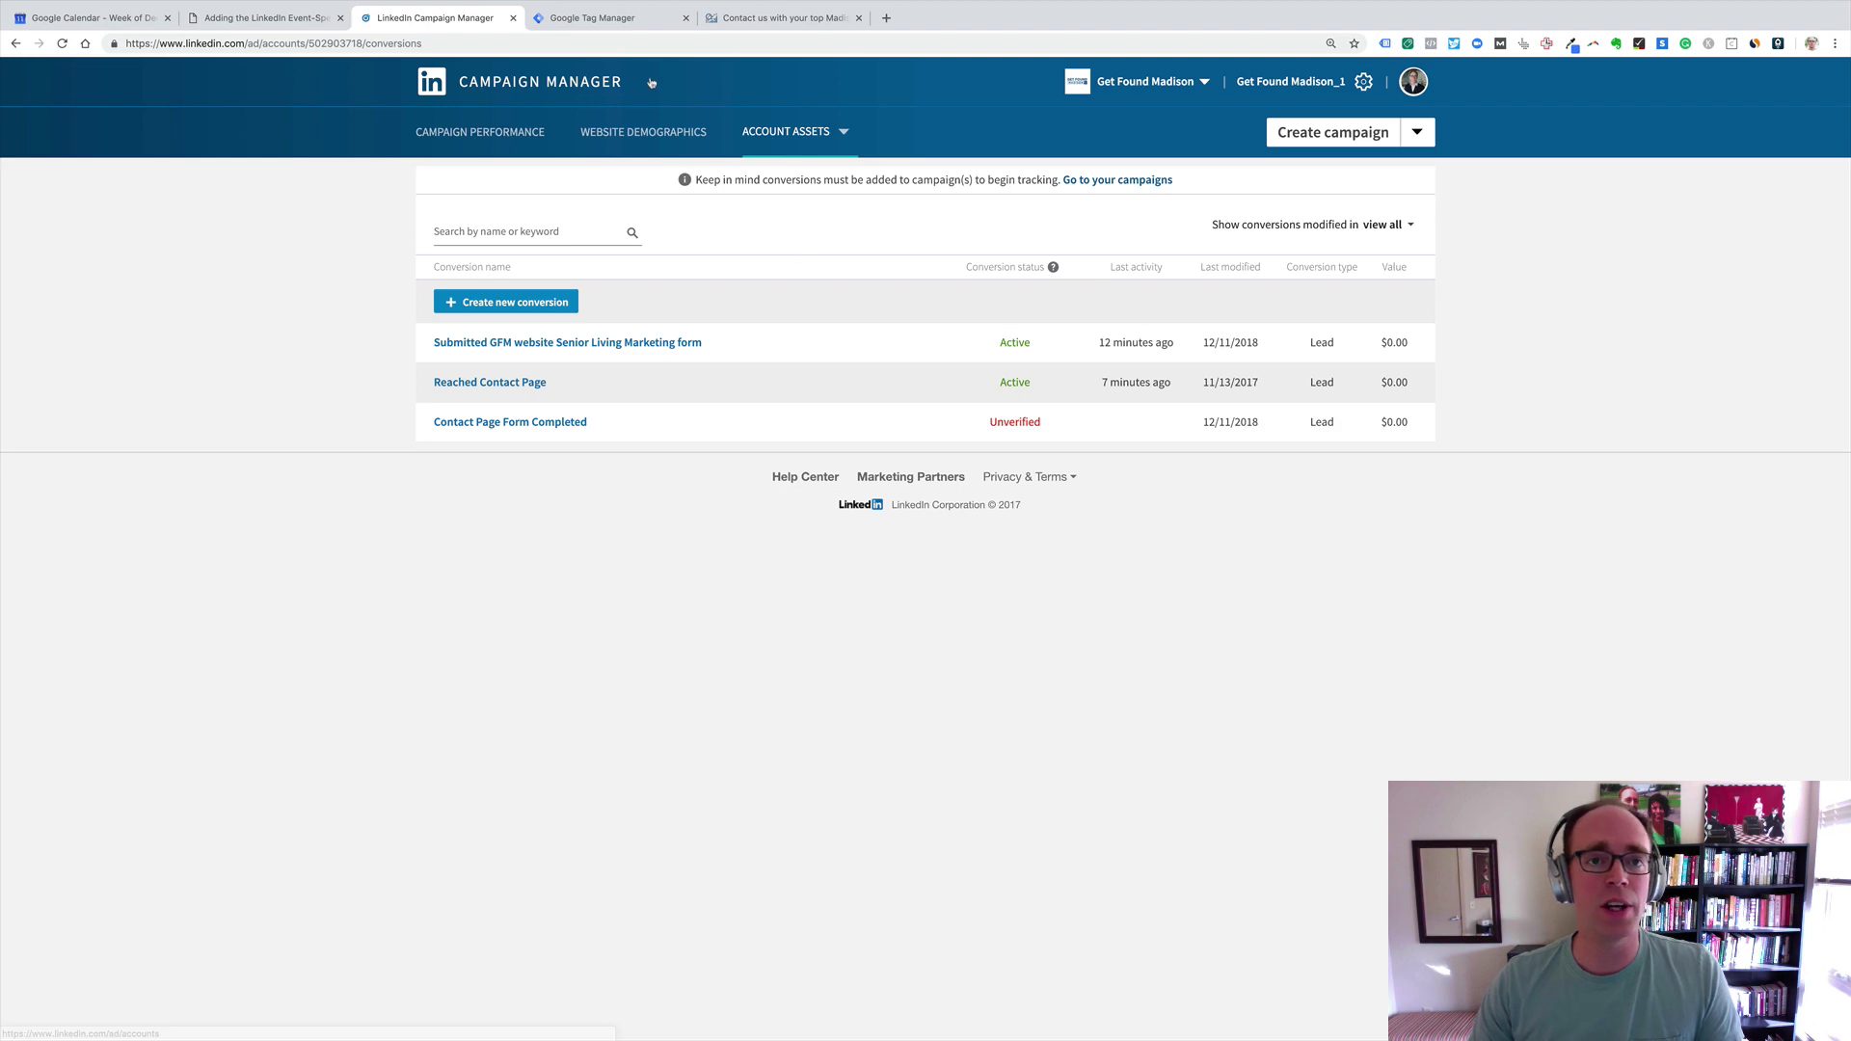
pyautogui.click(617, 18)
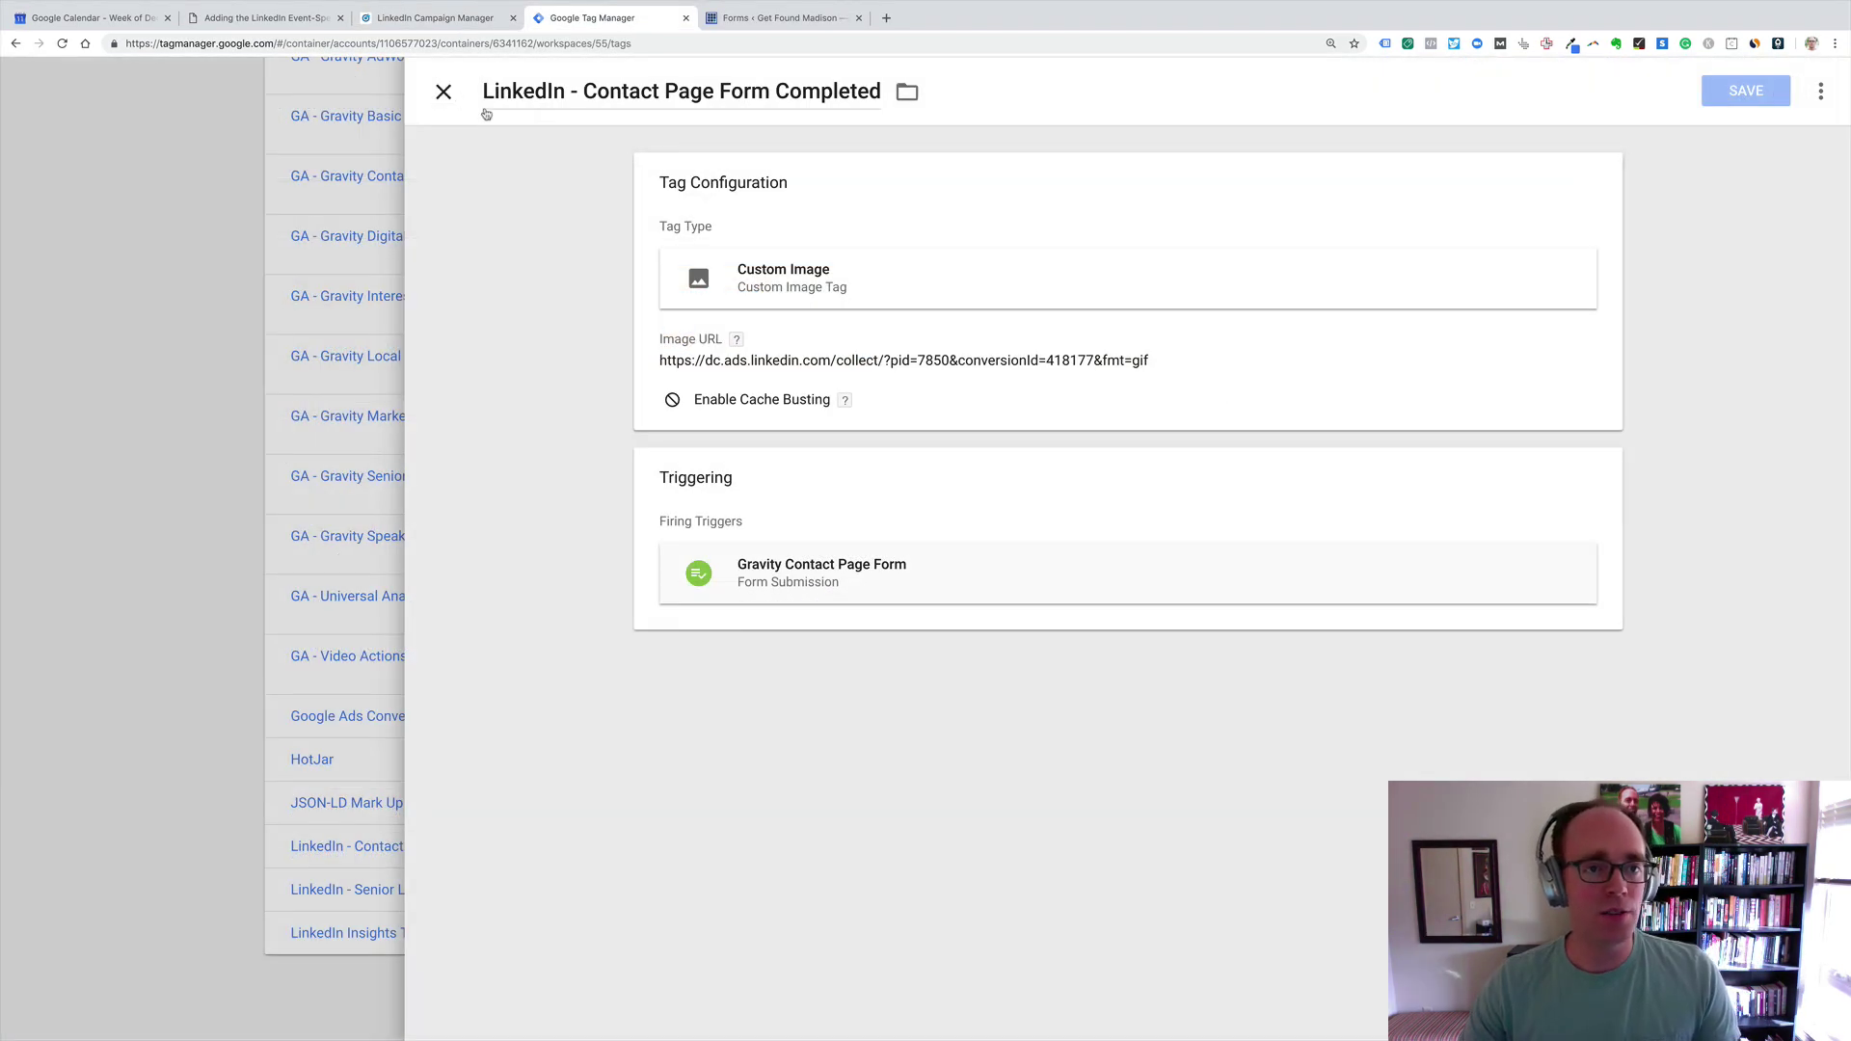
# Step: Close the editor and open the LinkedIn - Contact Page Form Completed tag
pyautogui.click(443, 92)
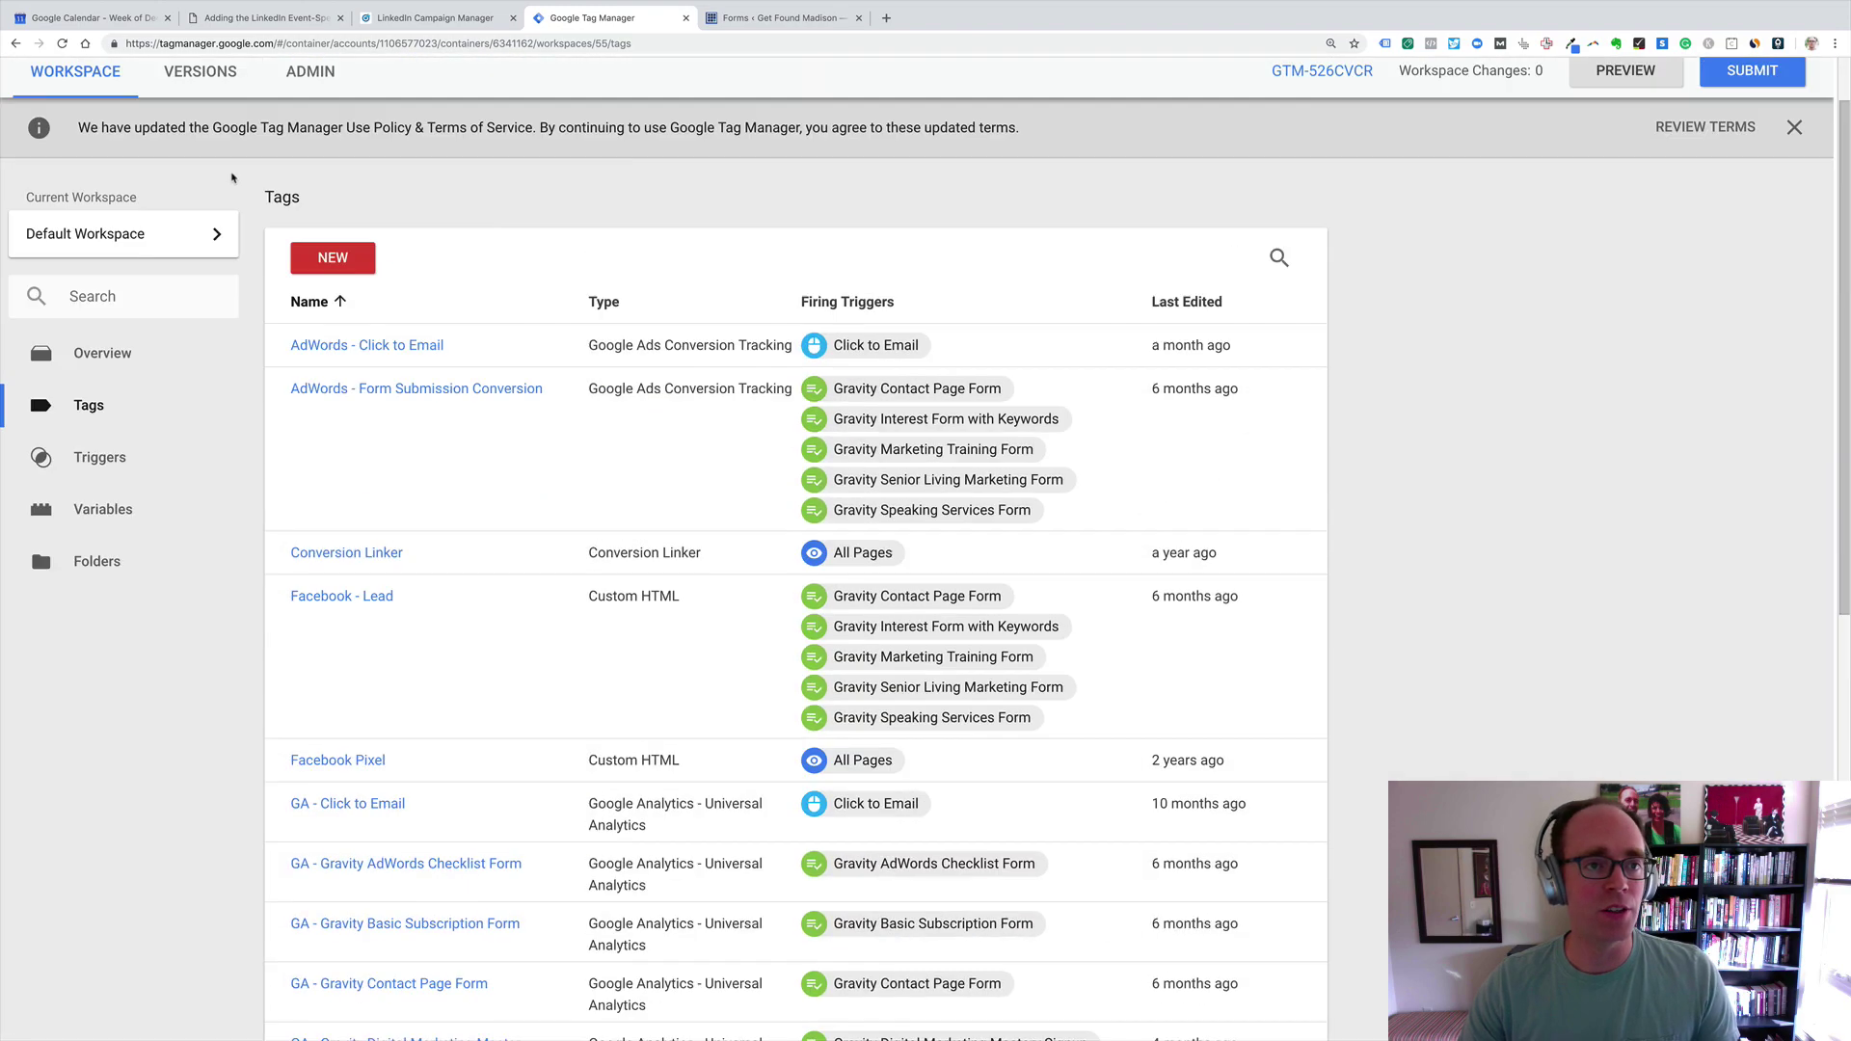
pyautogui.scroll(-3, 179, 463)
pyautogui.scroll(-7, 183, 468)
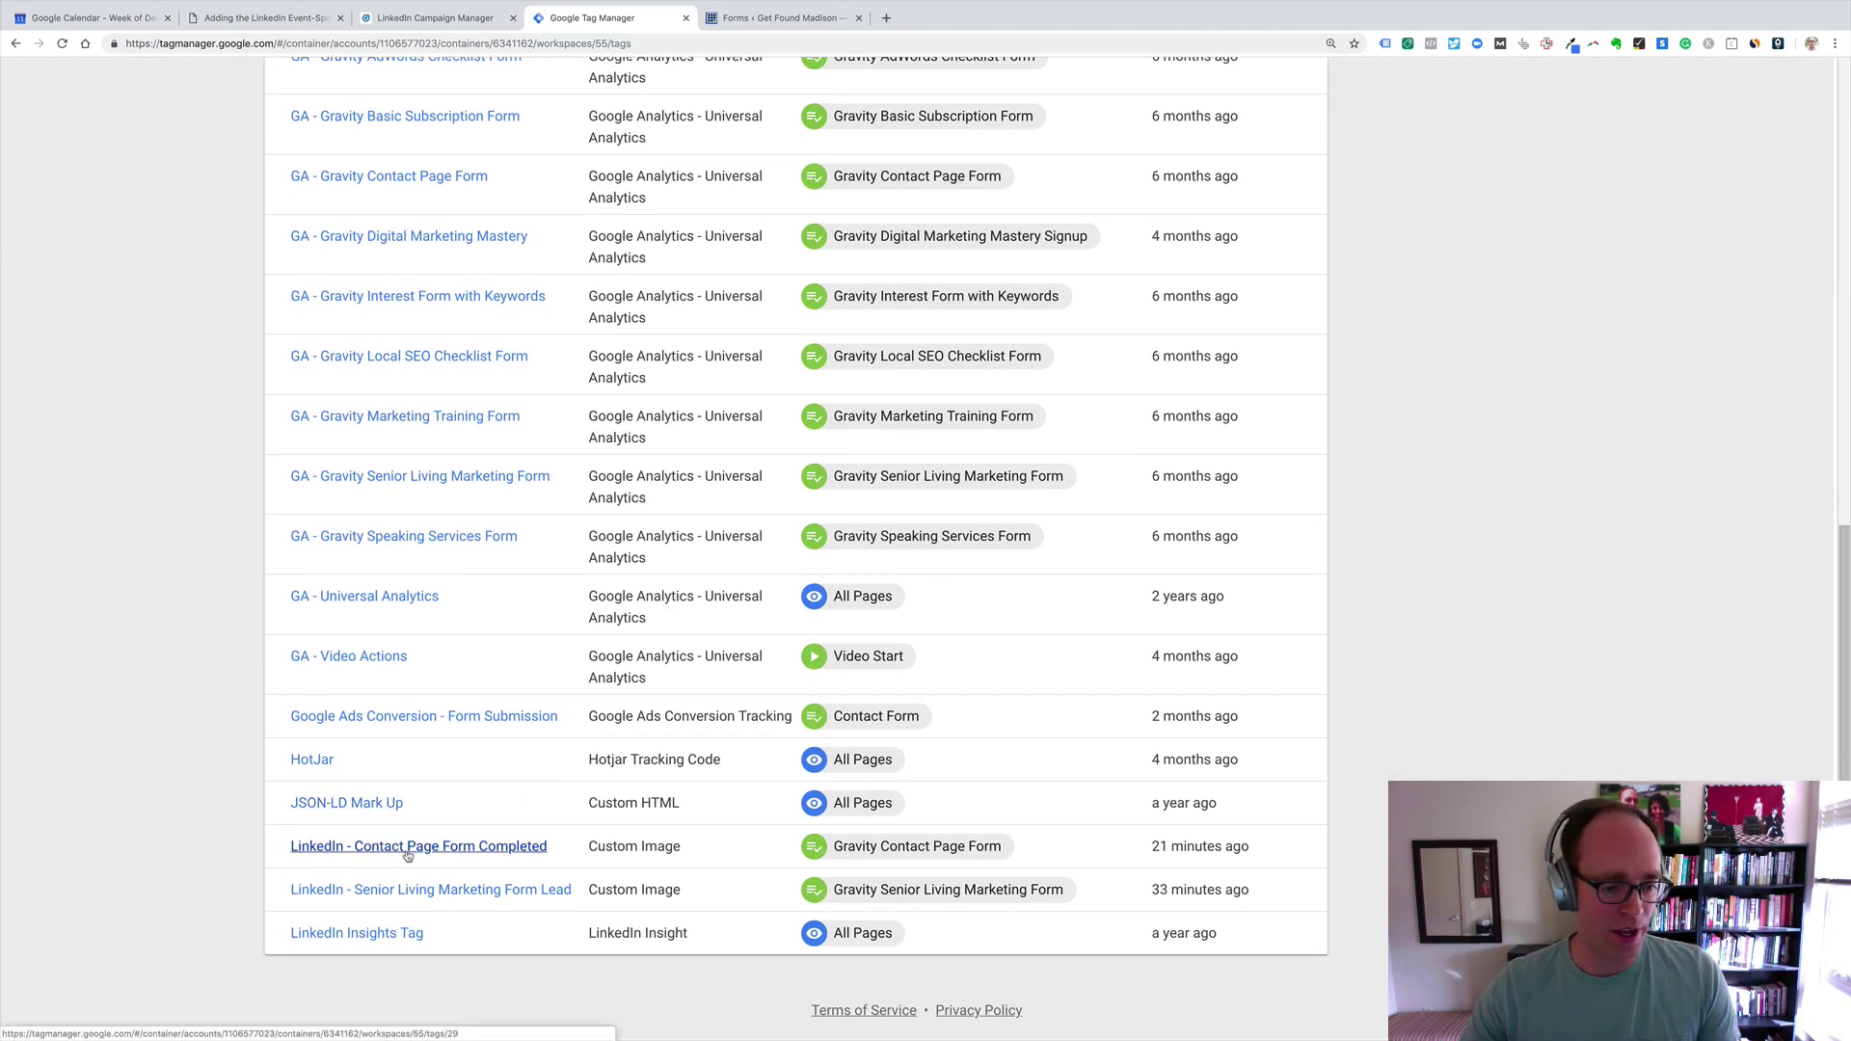
pyautogui.click(408, 849)
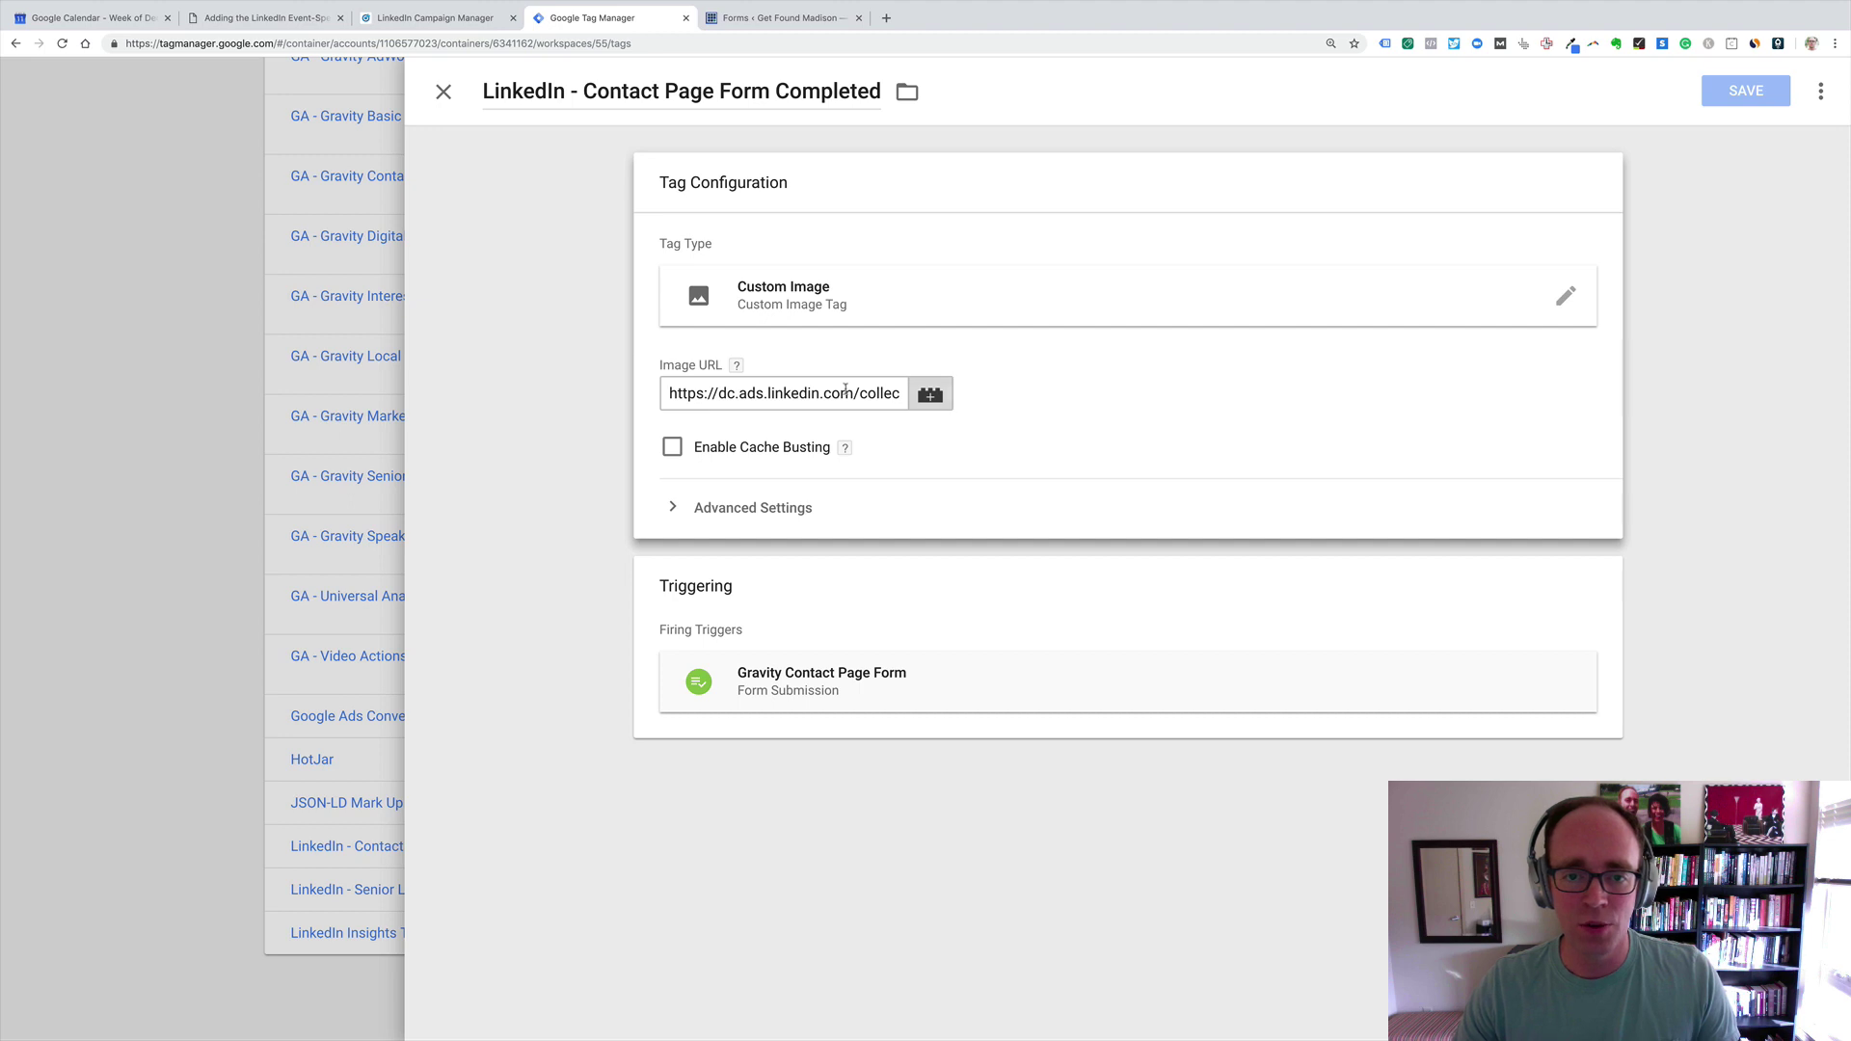
# Step: Select conversion ID 418177 in the Image URL and compare it with the LinkedIn help article
pyautogui.hscroll(1, 842, 390)
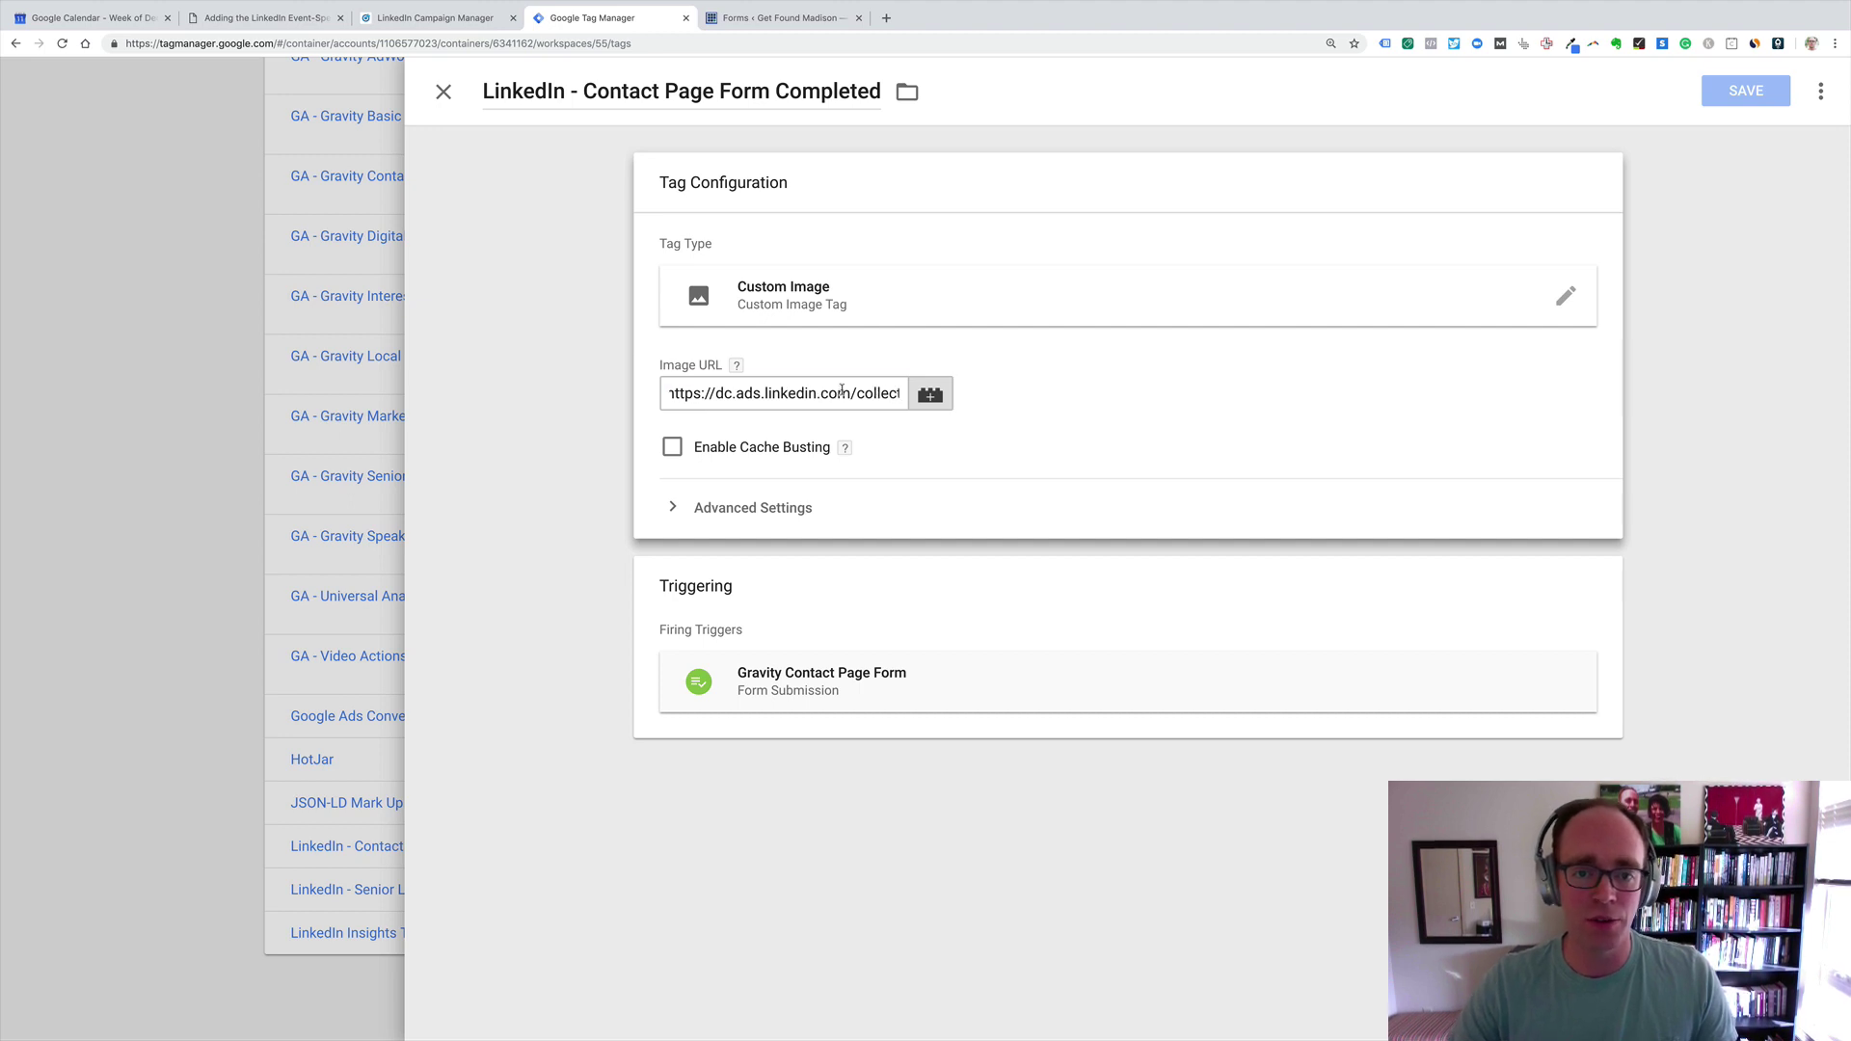
pyautogui.tripleClick(842, 389)
pyautogui.press('Right')
pyautogui.click(840, 393)
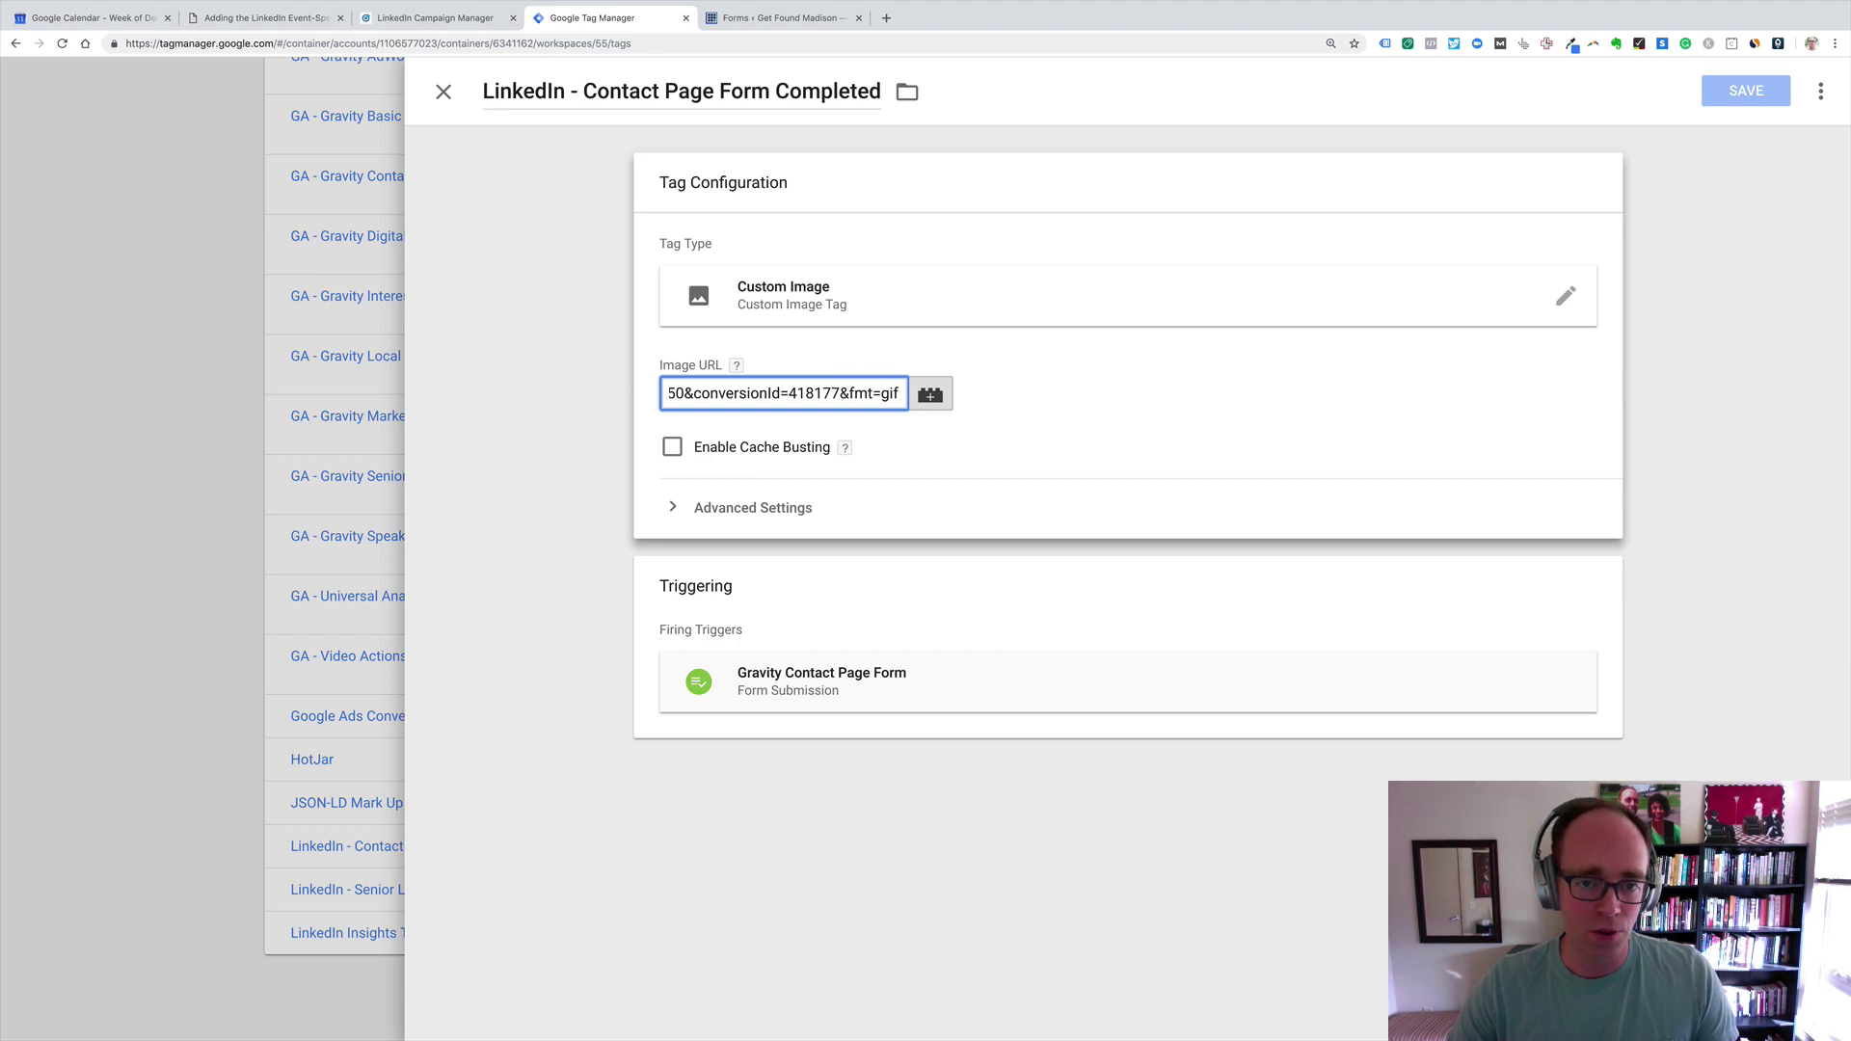
pyautogui.doubleClick(814, 392)
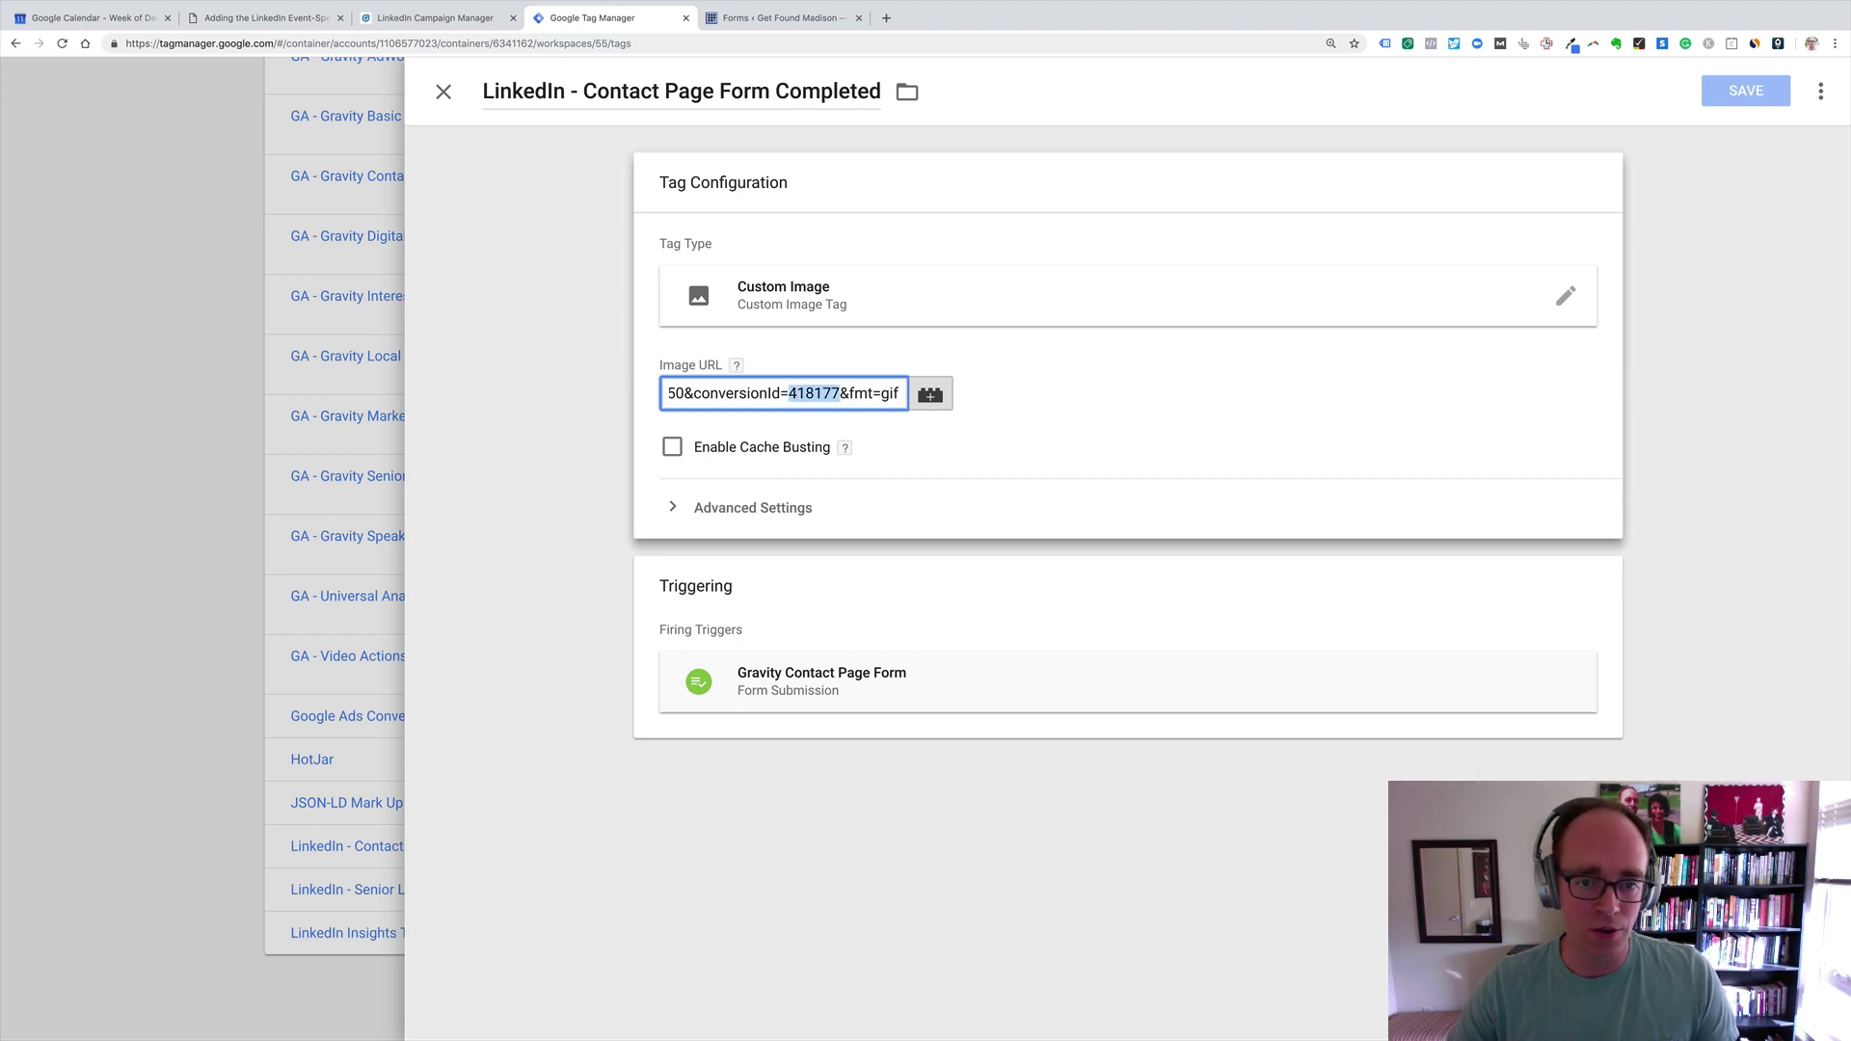
pyautogui.click(288, 21)
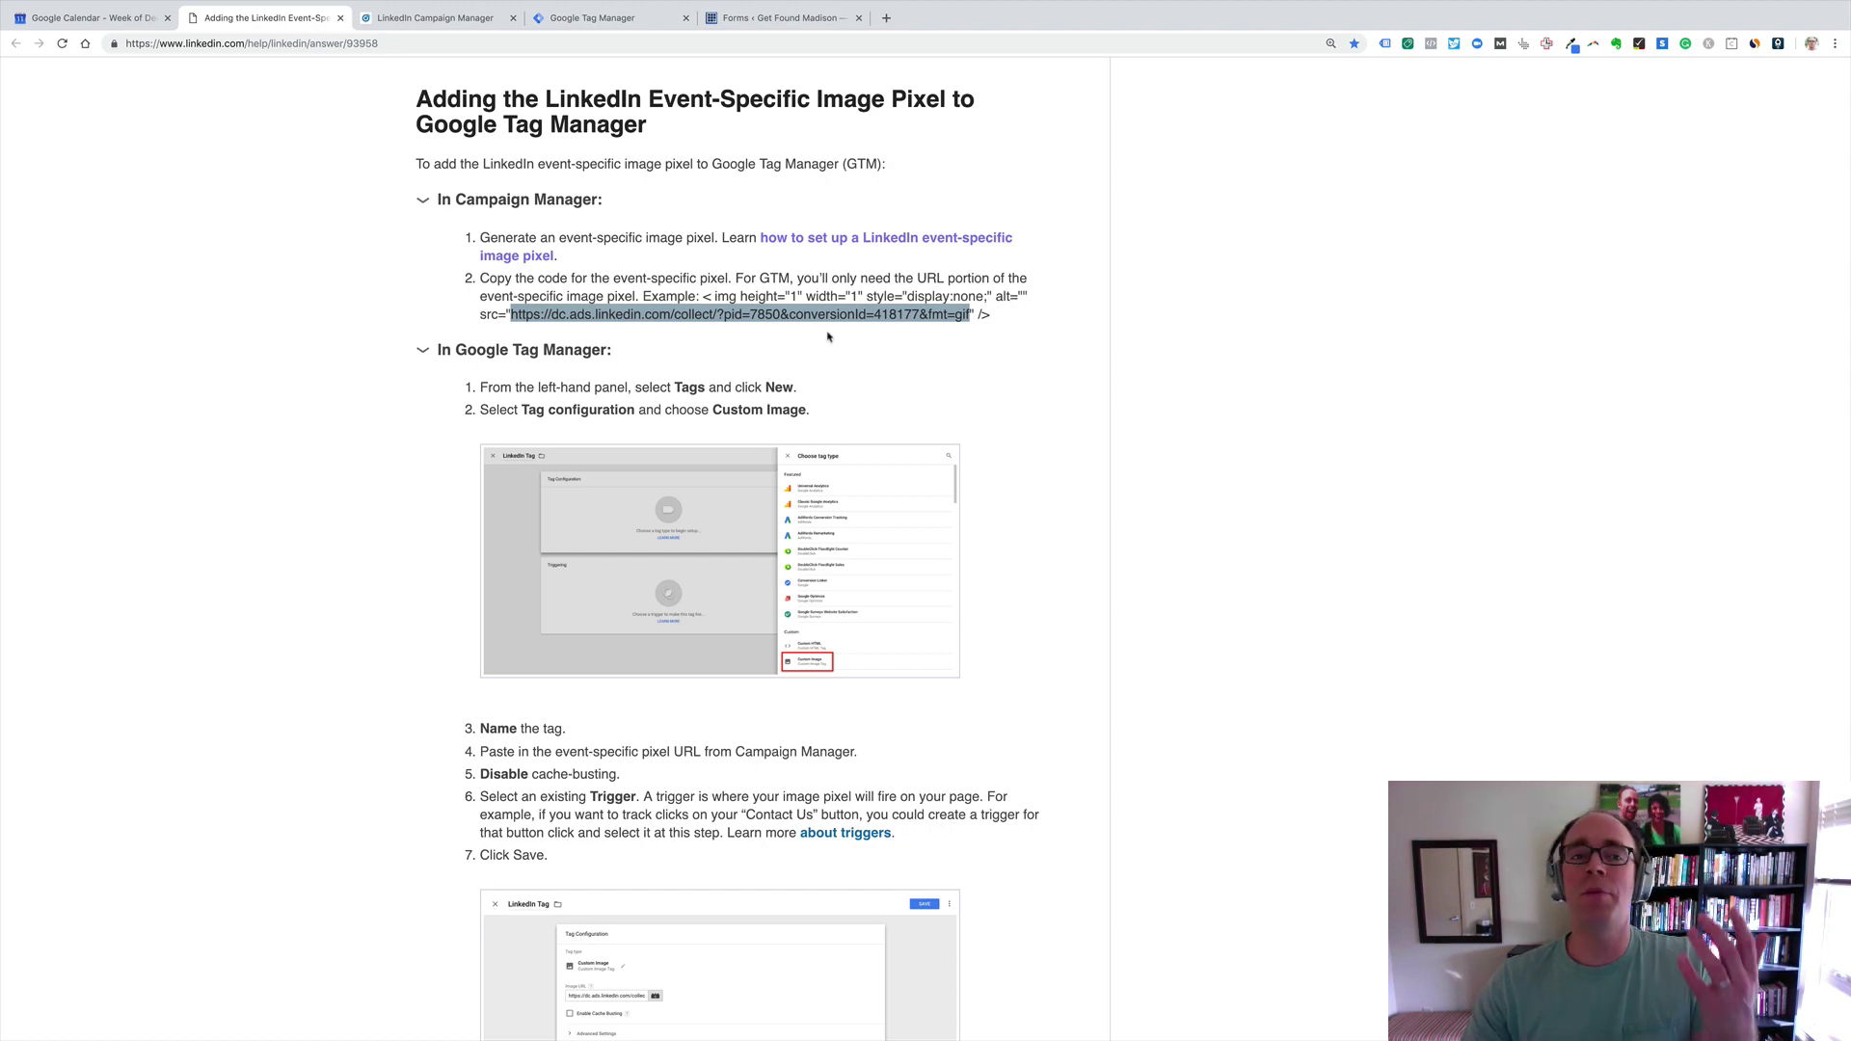
# Step: Open the Contact Page Form Completed conversion under Account Assets > Conversion Tracking
pyautogui.click(424, 11)
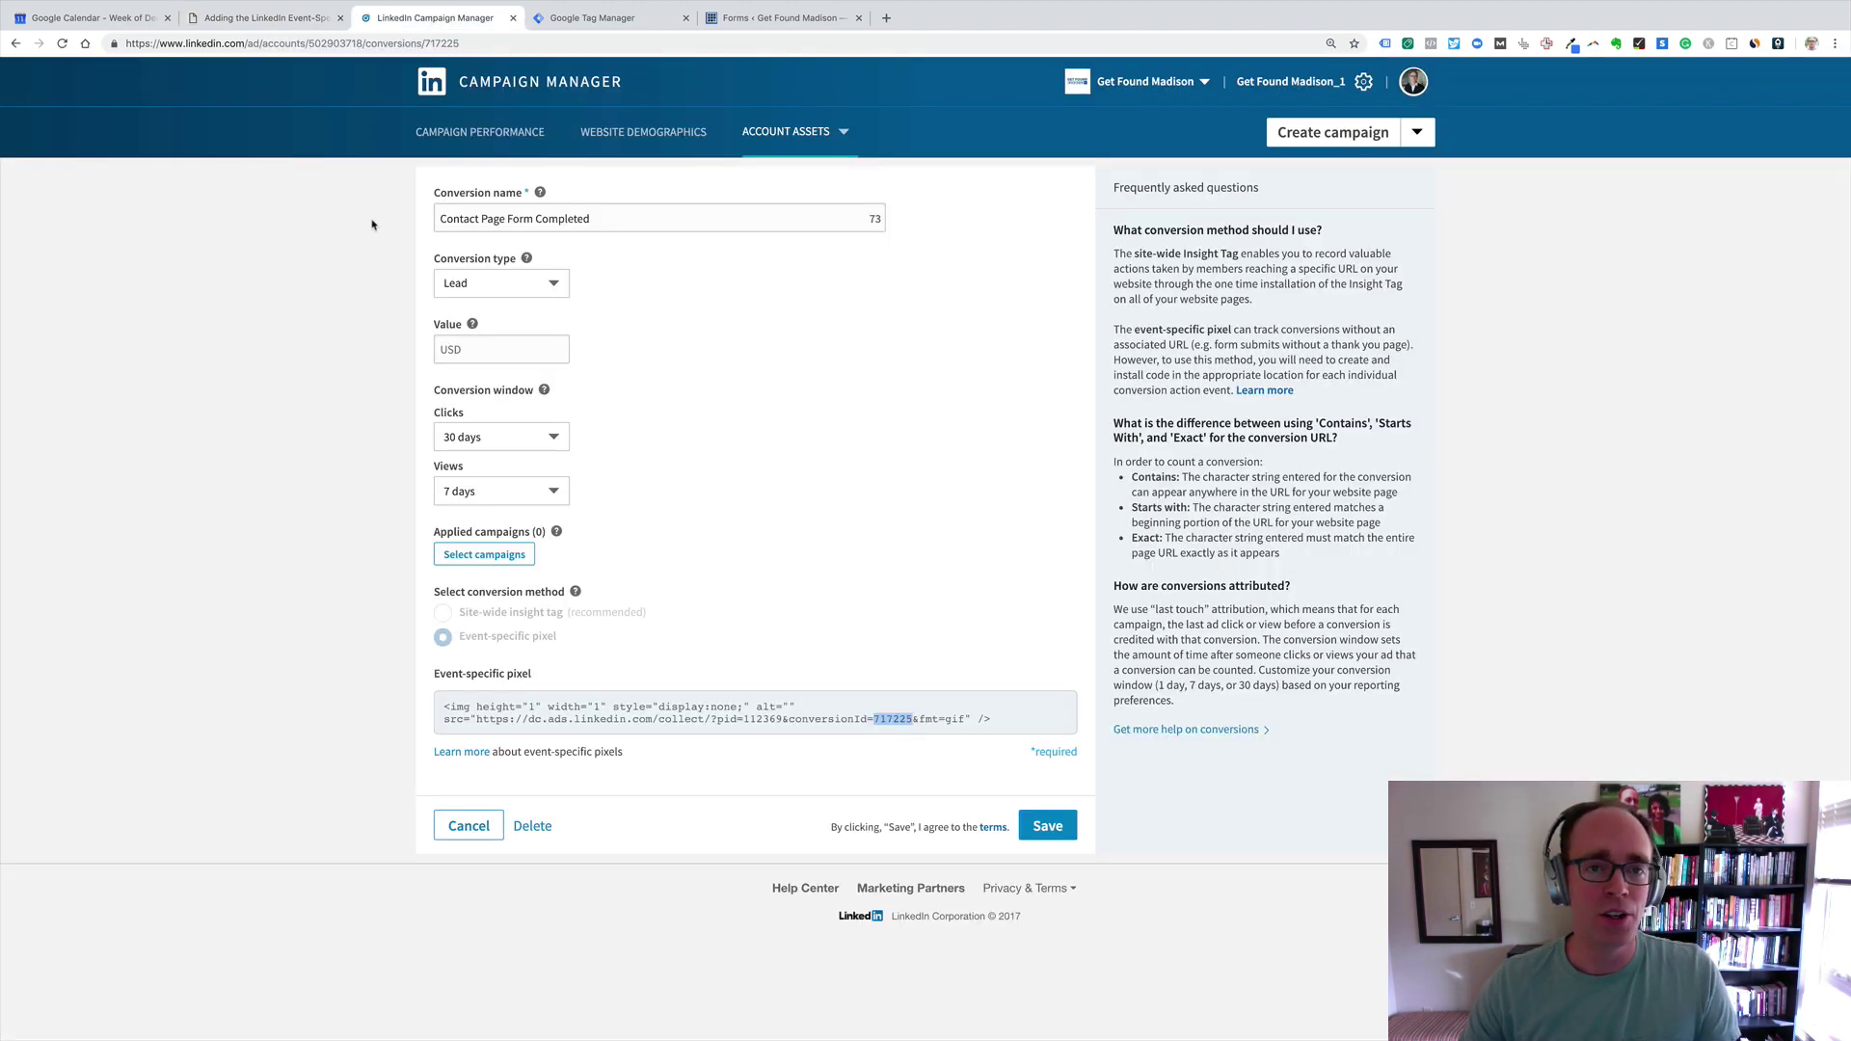
pyautogui.click(781, 143)
pyautogui.click(782, 221)
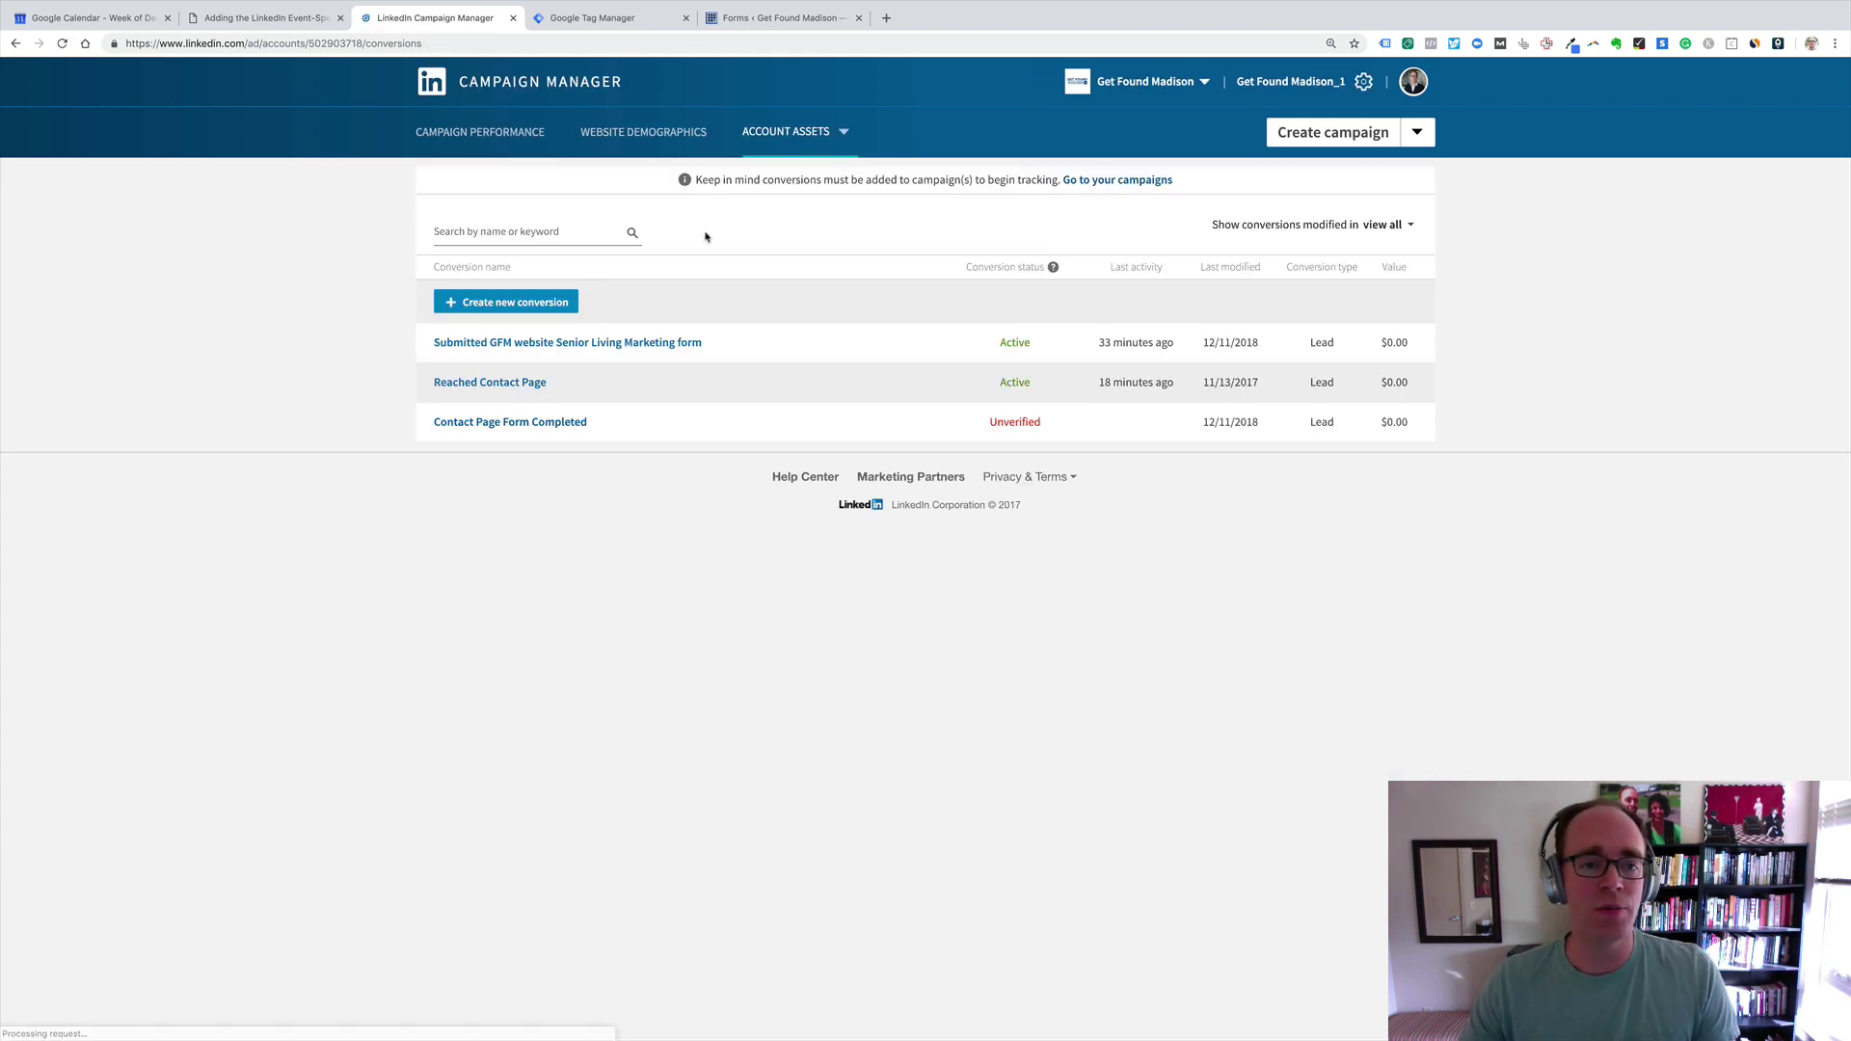
pyautogui.click(574, 422)
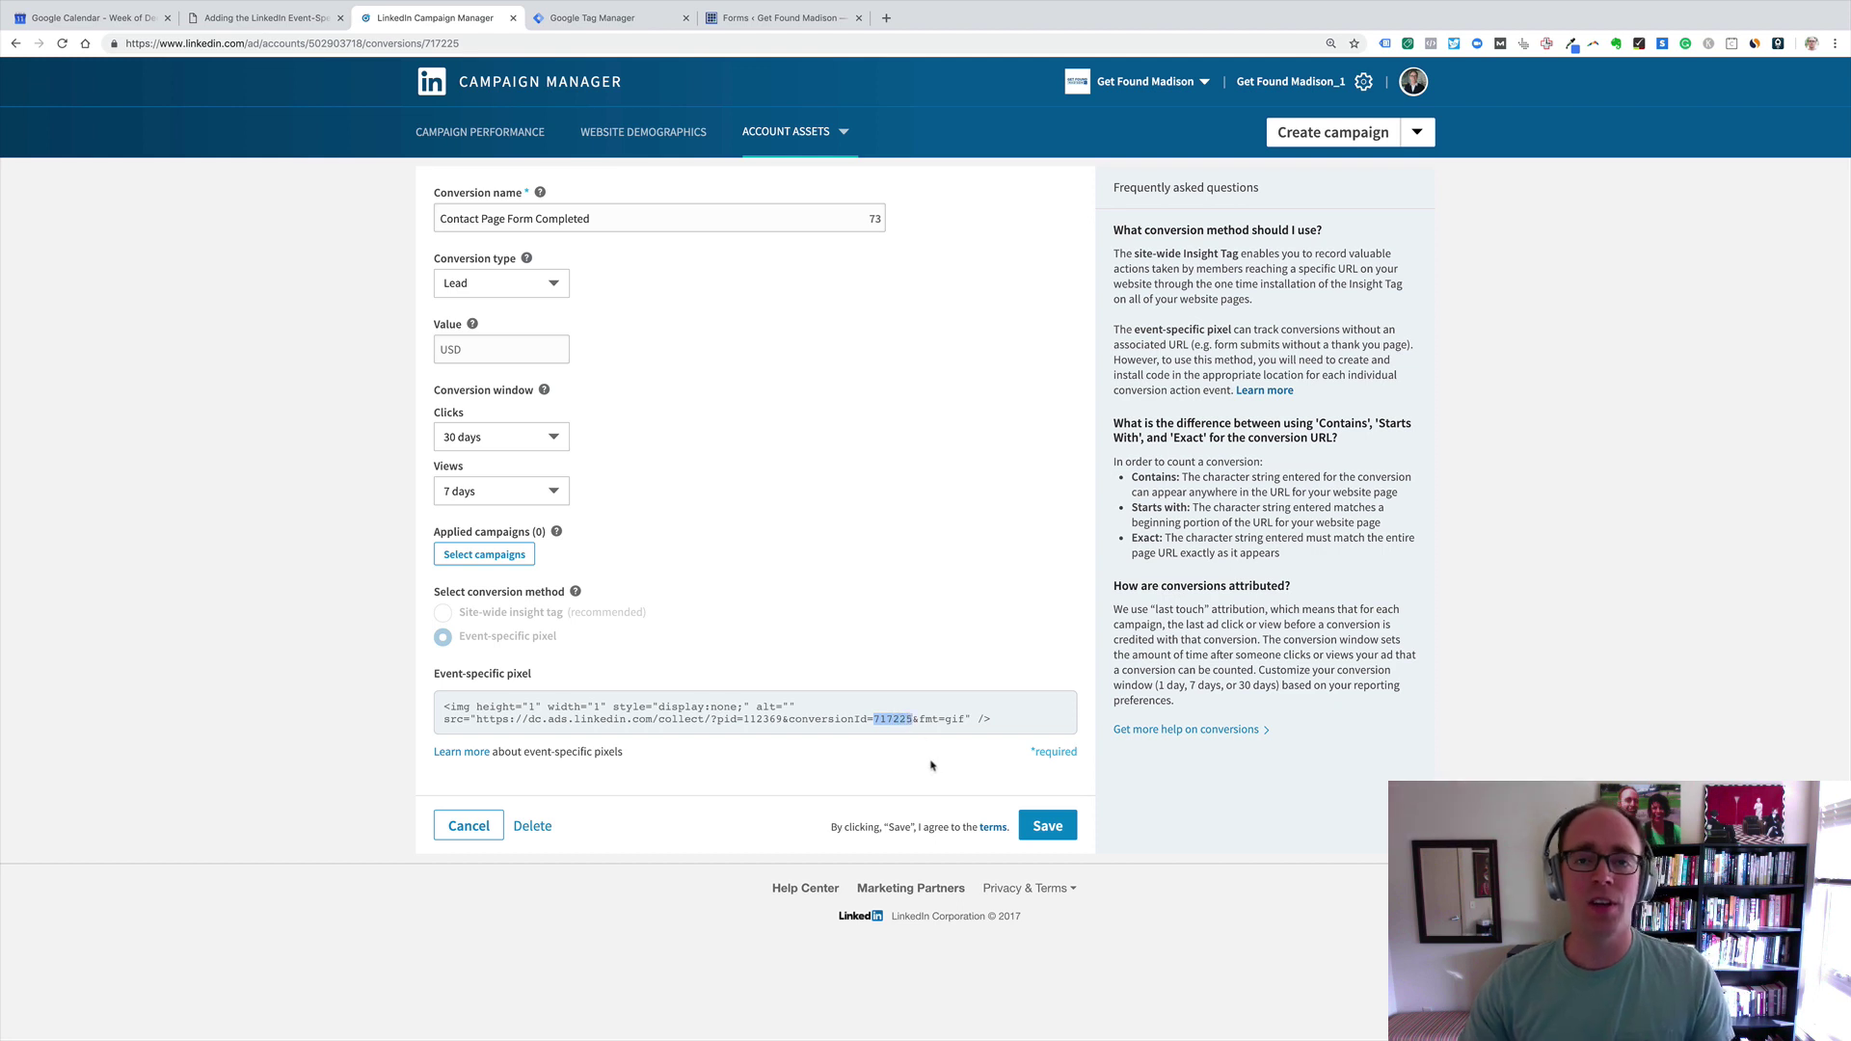
# Step: Replace the tag's Image URL with the conversion's pixel URL (conversionId 717225)
pyautogui.click(576, 705)
pyautogui.moveTo(479, 718); pyautogui.dragTo(954, 721)
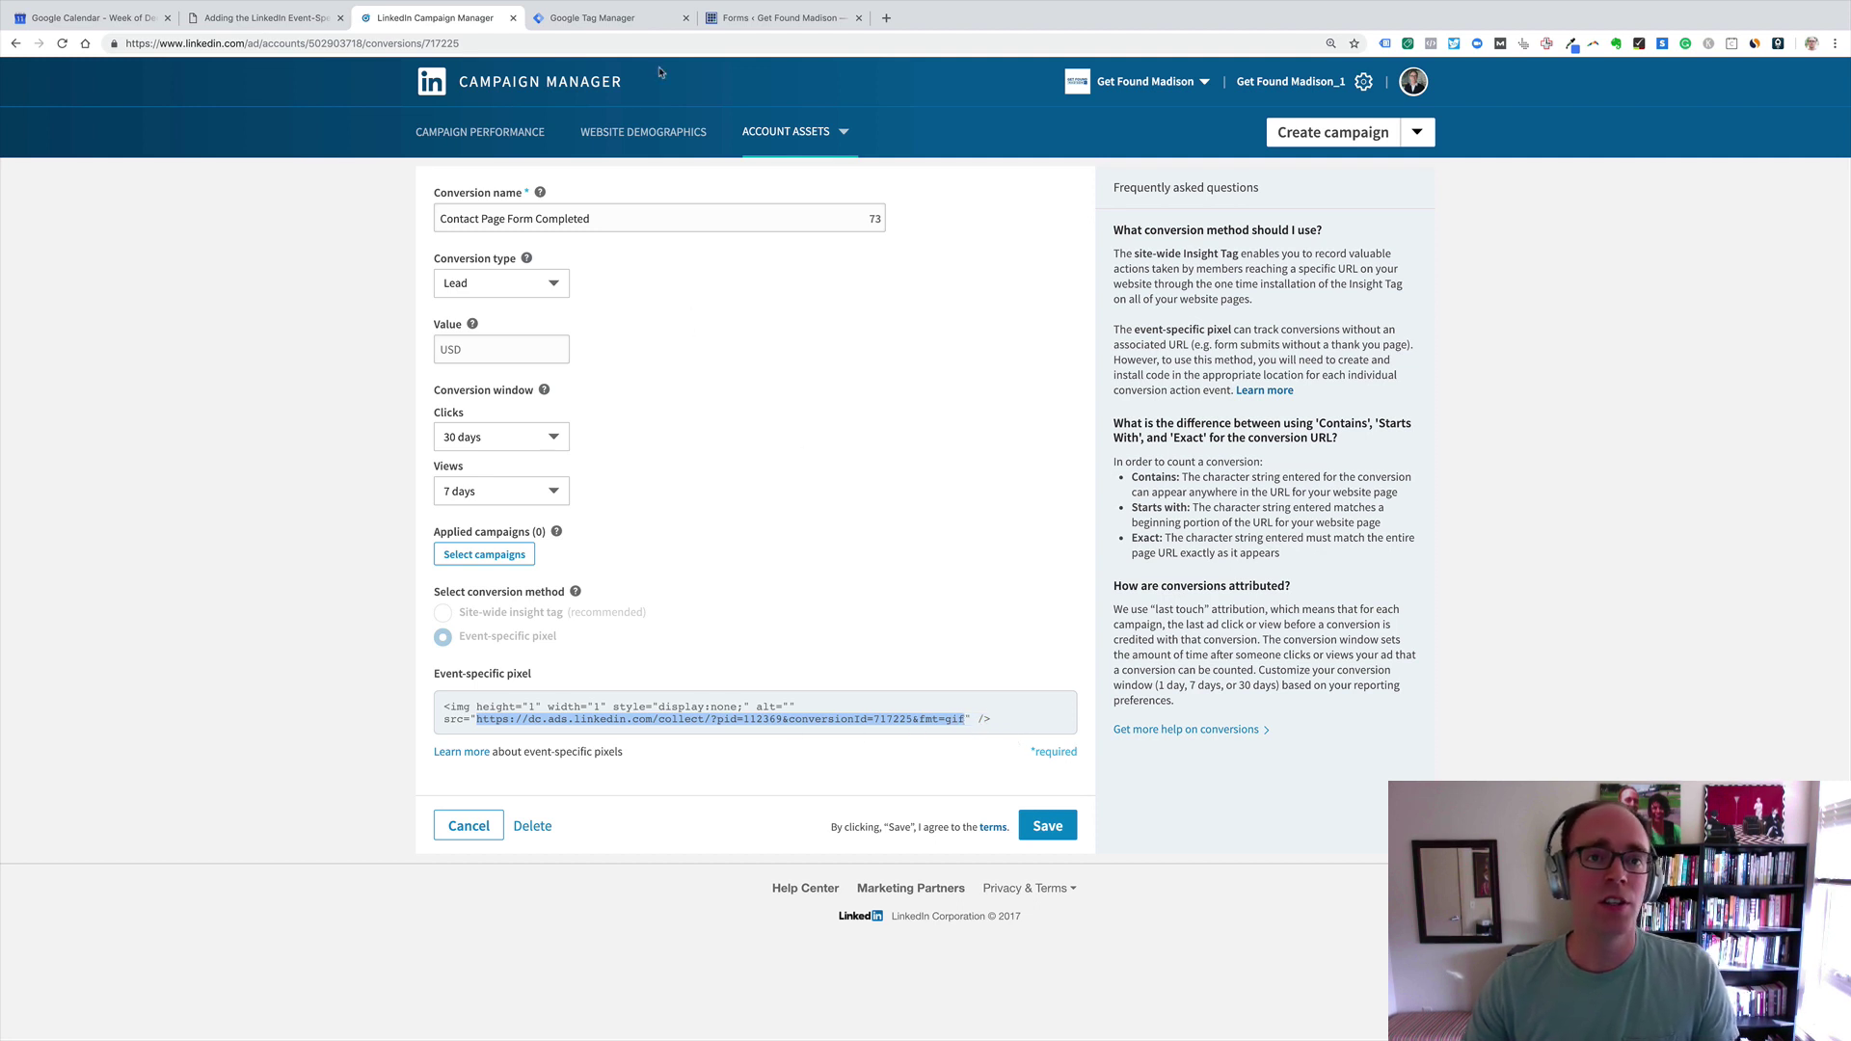
pyautogui.hotkey('ctrl', 'Tab')
pyautogui.hotkey('ctrl', 'a')
pyautogui.hotkey('ctrl', 'v')
# Step: Review the pasted Image URL in the tag editor
pyautogui.click(1051, 332)
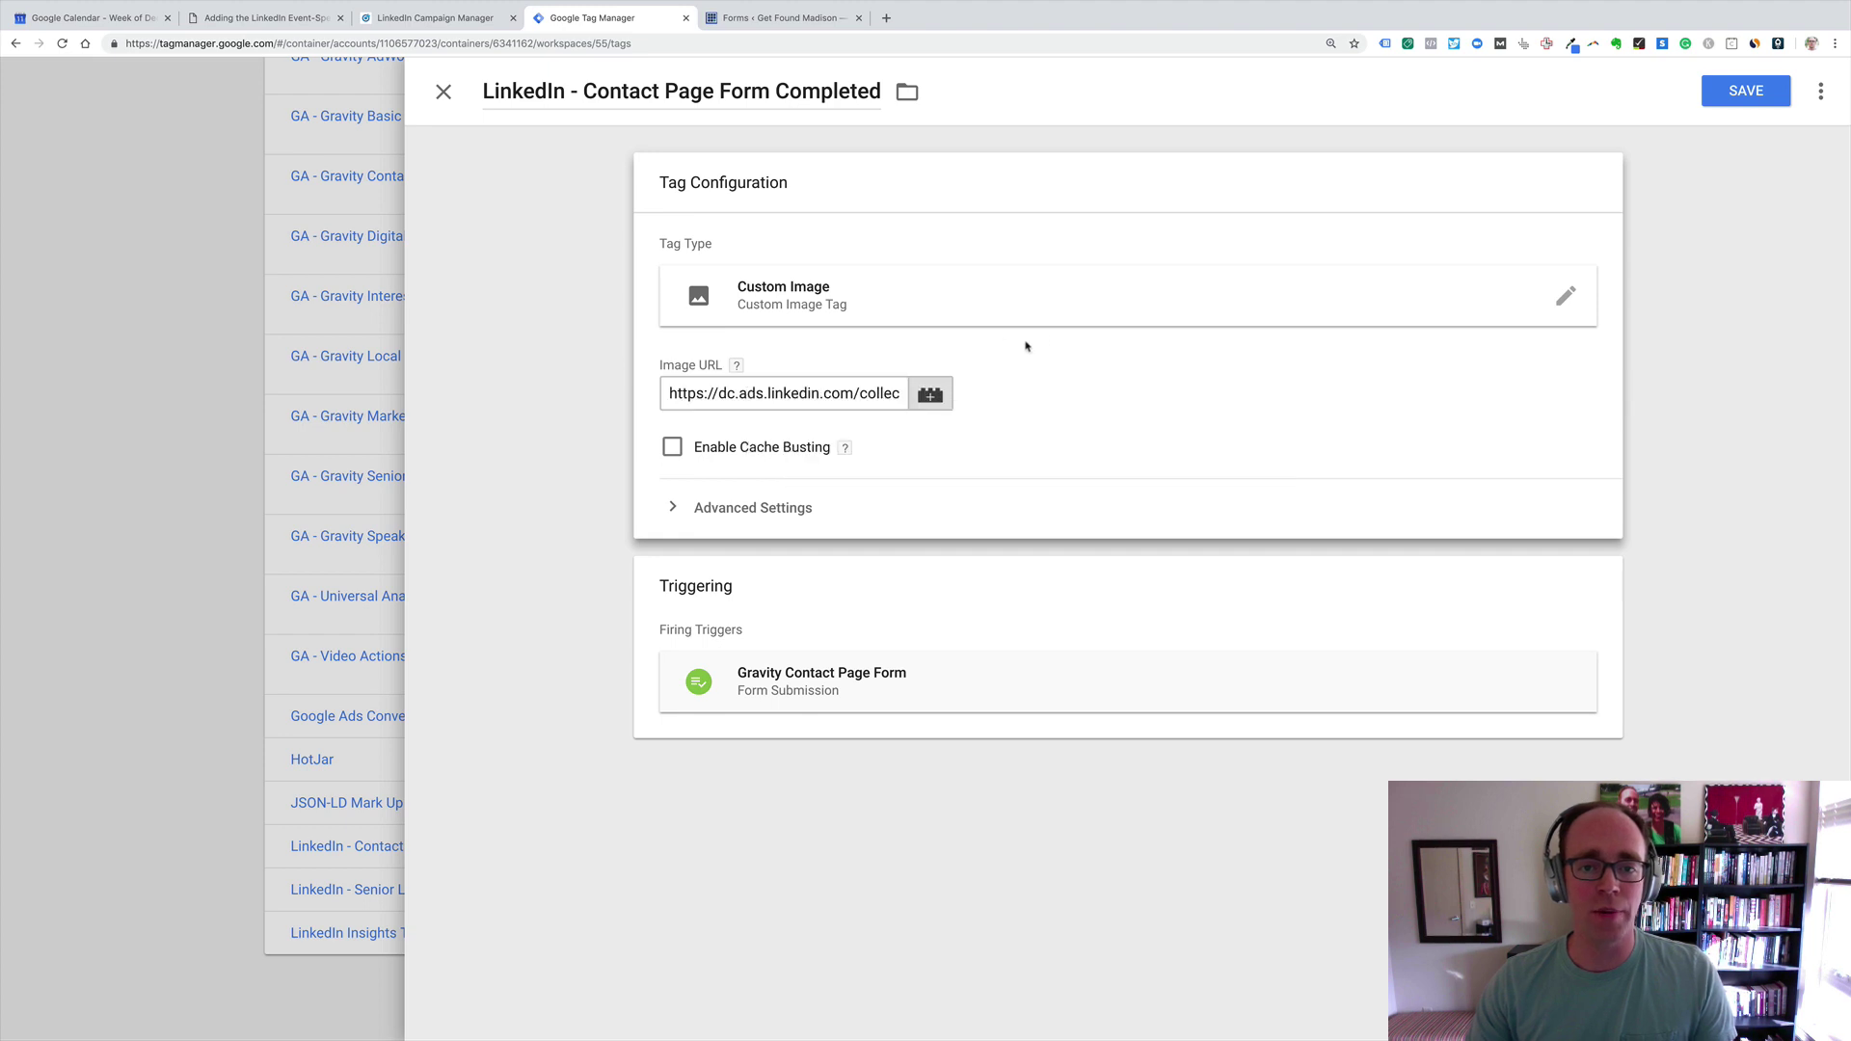
pyautogui.click(842, 389)
pyautogui.press('Right')
pyautogui.press('Right')
pyautogui.press('Right')
pyautogui.press('Right')
pyautogui.press('Right')
pyautogui.press('Right')
pyautogui.press('Right')
pyautogui.press('Right')
pyautogui.press('Right')
pyautogui.press('Right')
pyautogui.press('Right')
pyautogui.press('Right')
pyautogui.press('Right')
pyautogui.press('Right')
pyautogui.press('Right')
pyautogui.press('Right')
pyautogui.press('Right')
pyautogui.press('Right')
pyautogui.press('Right')
pyautogui.press('Right')
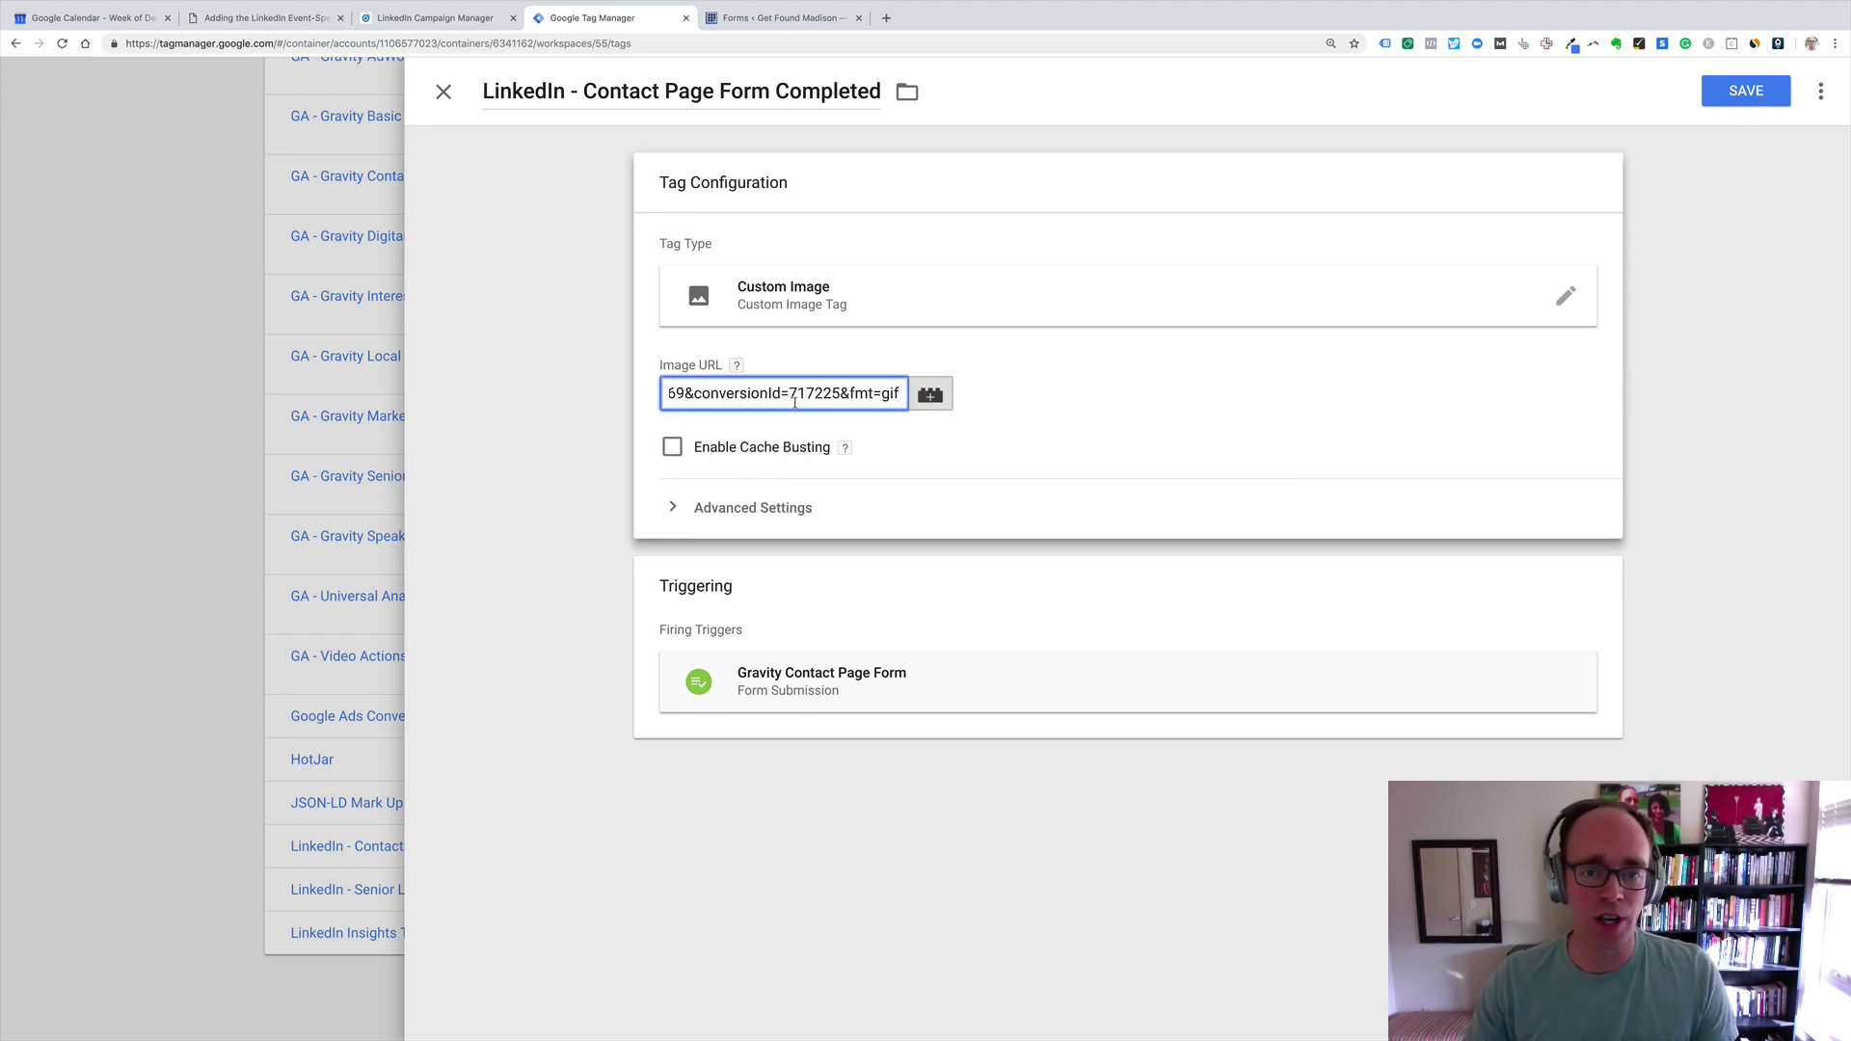
# Step: Save the LinkedIn conversion and the GTM tag with the corrected Image URL
pyautogui.click(421, 18)
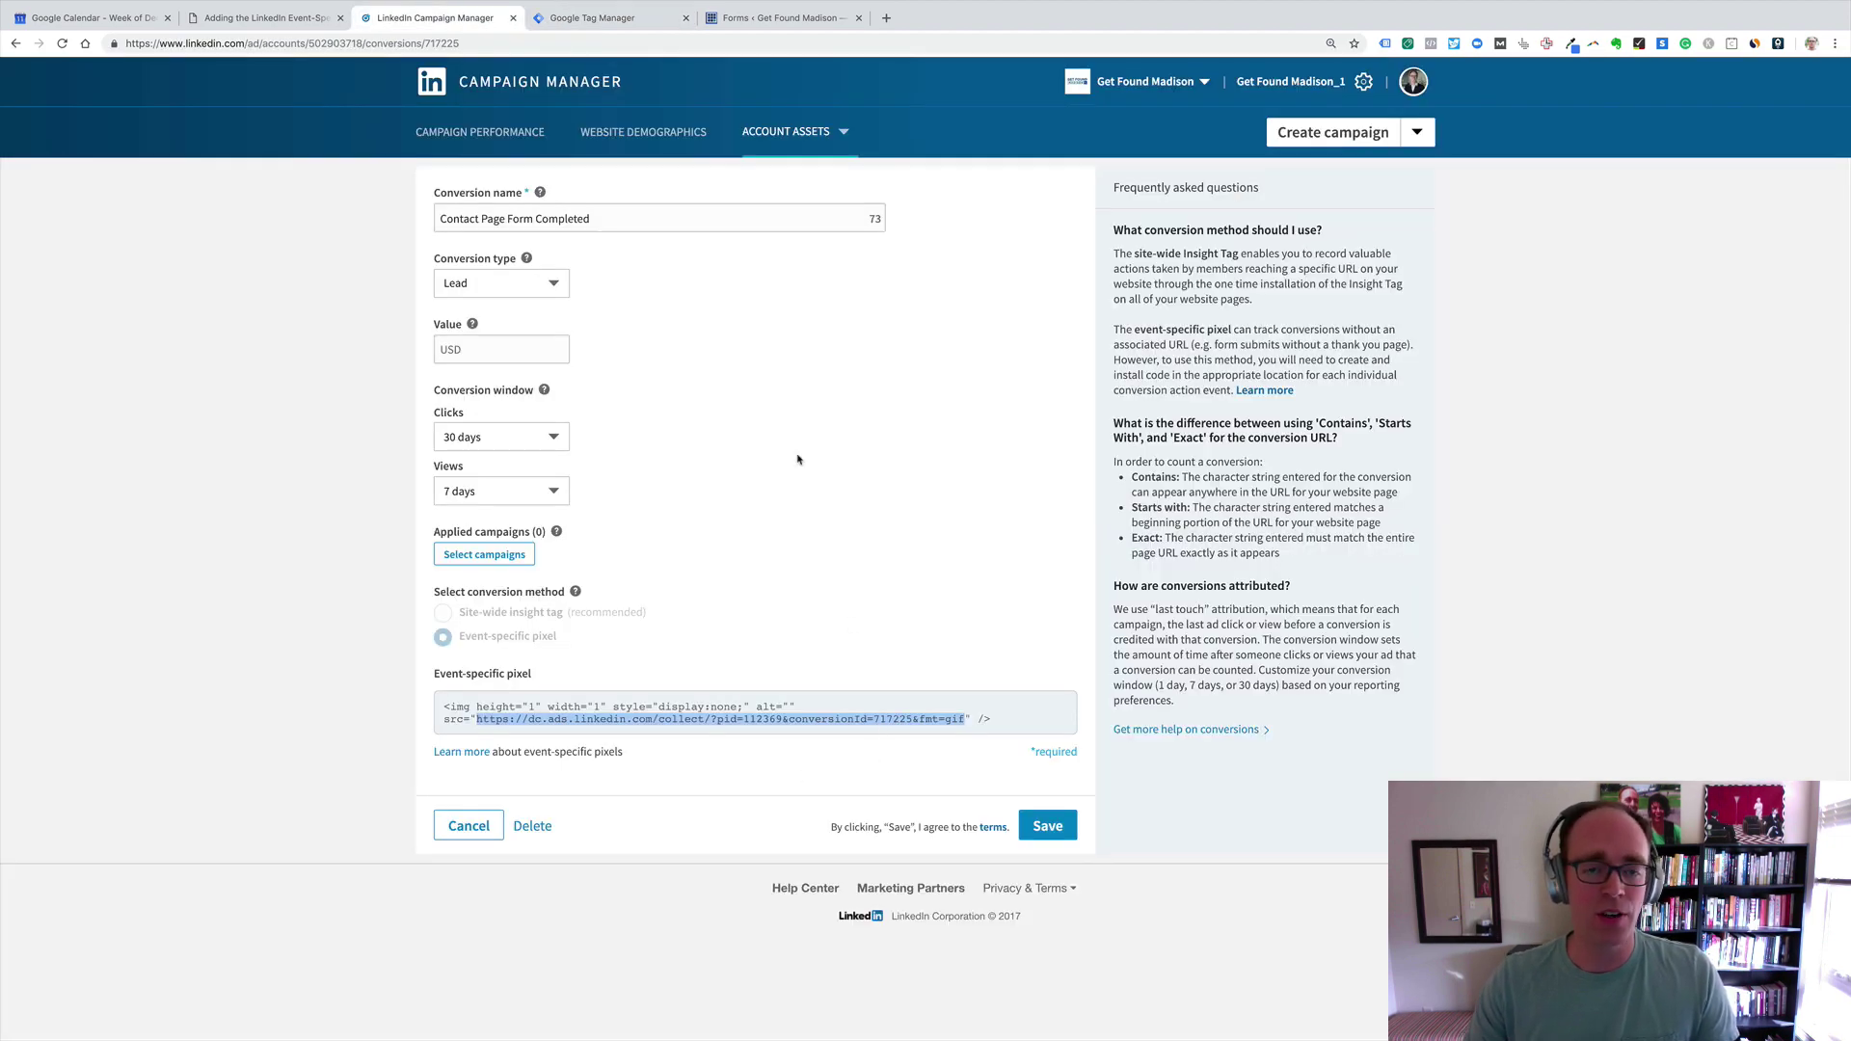
pyautogui.click(1030, 827)
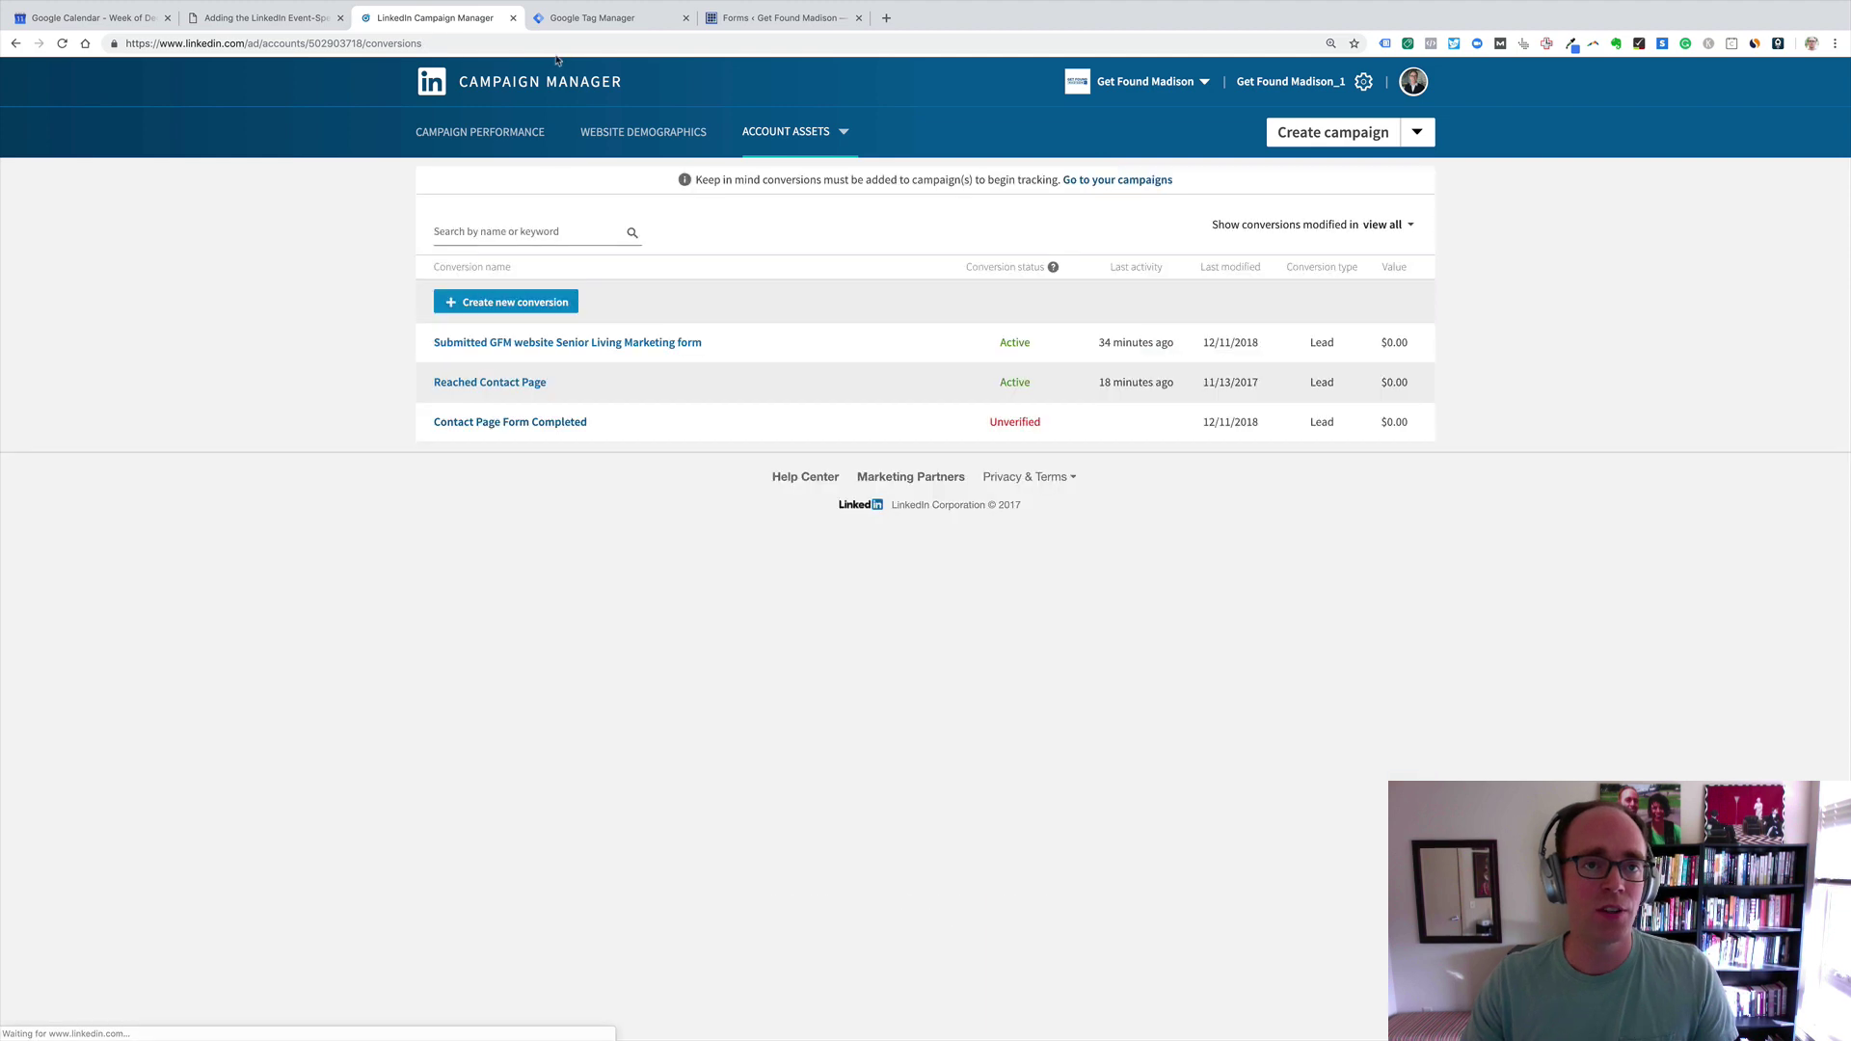
pyautogui.click(590, 18)
pyautogui.click(1741, 91)
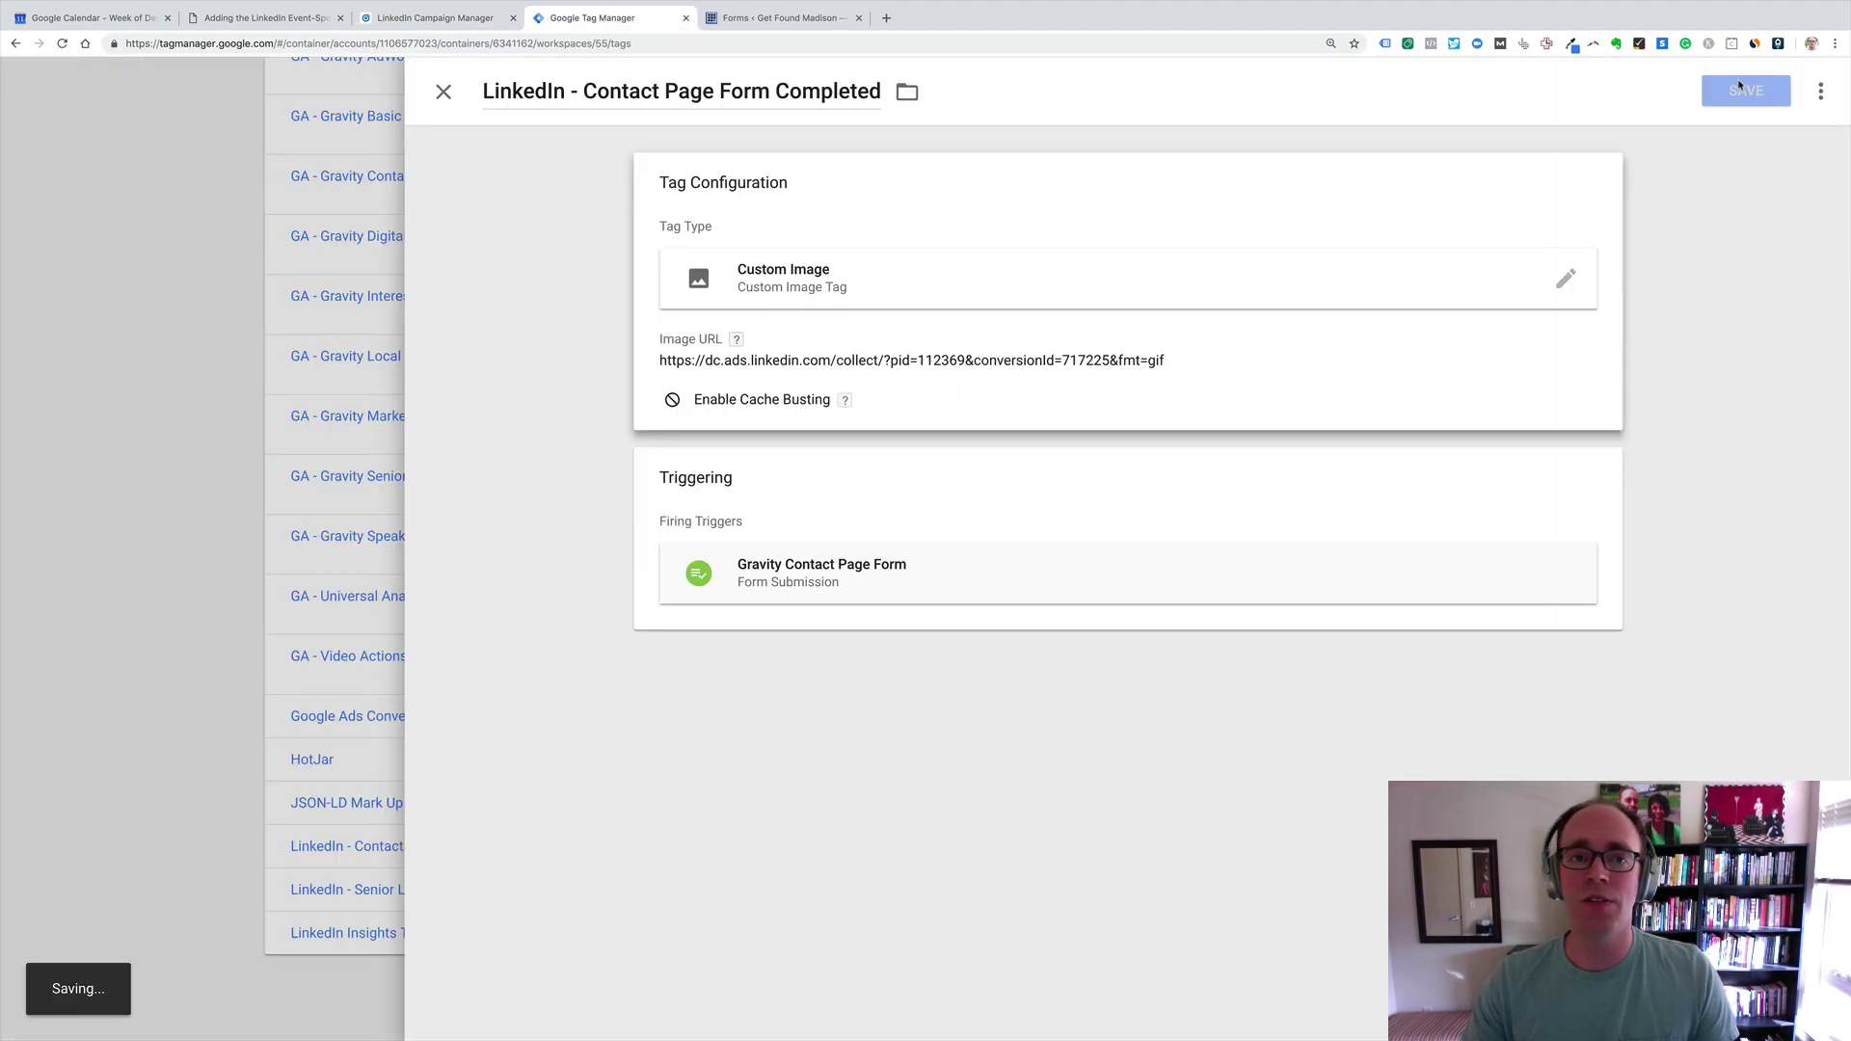
pyautogui.click(434, 17)
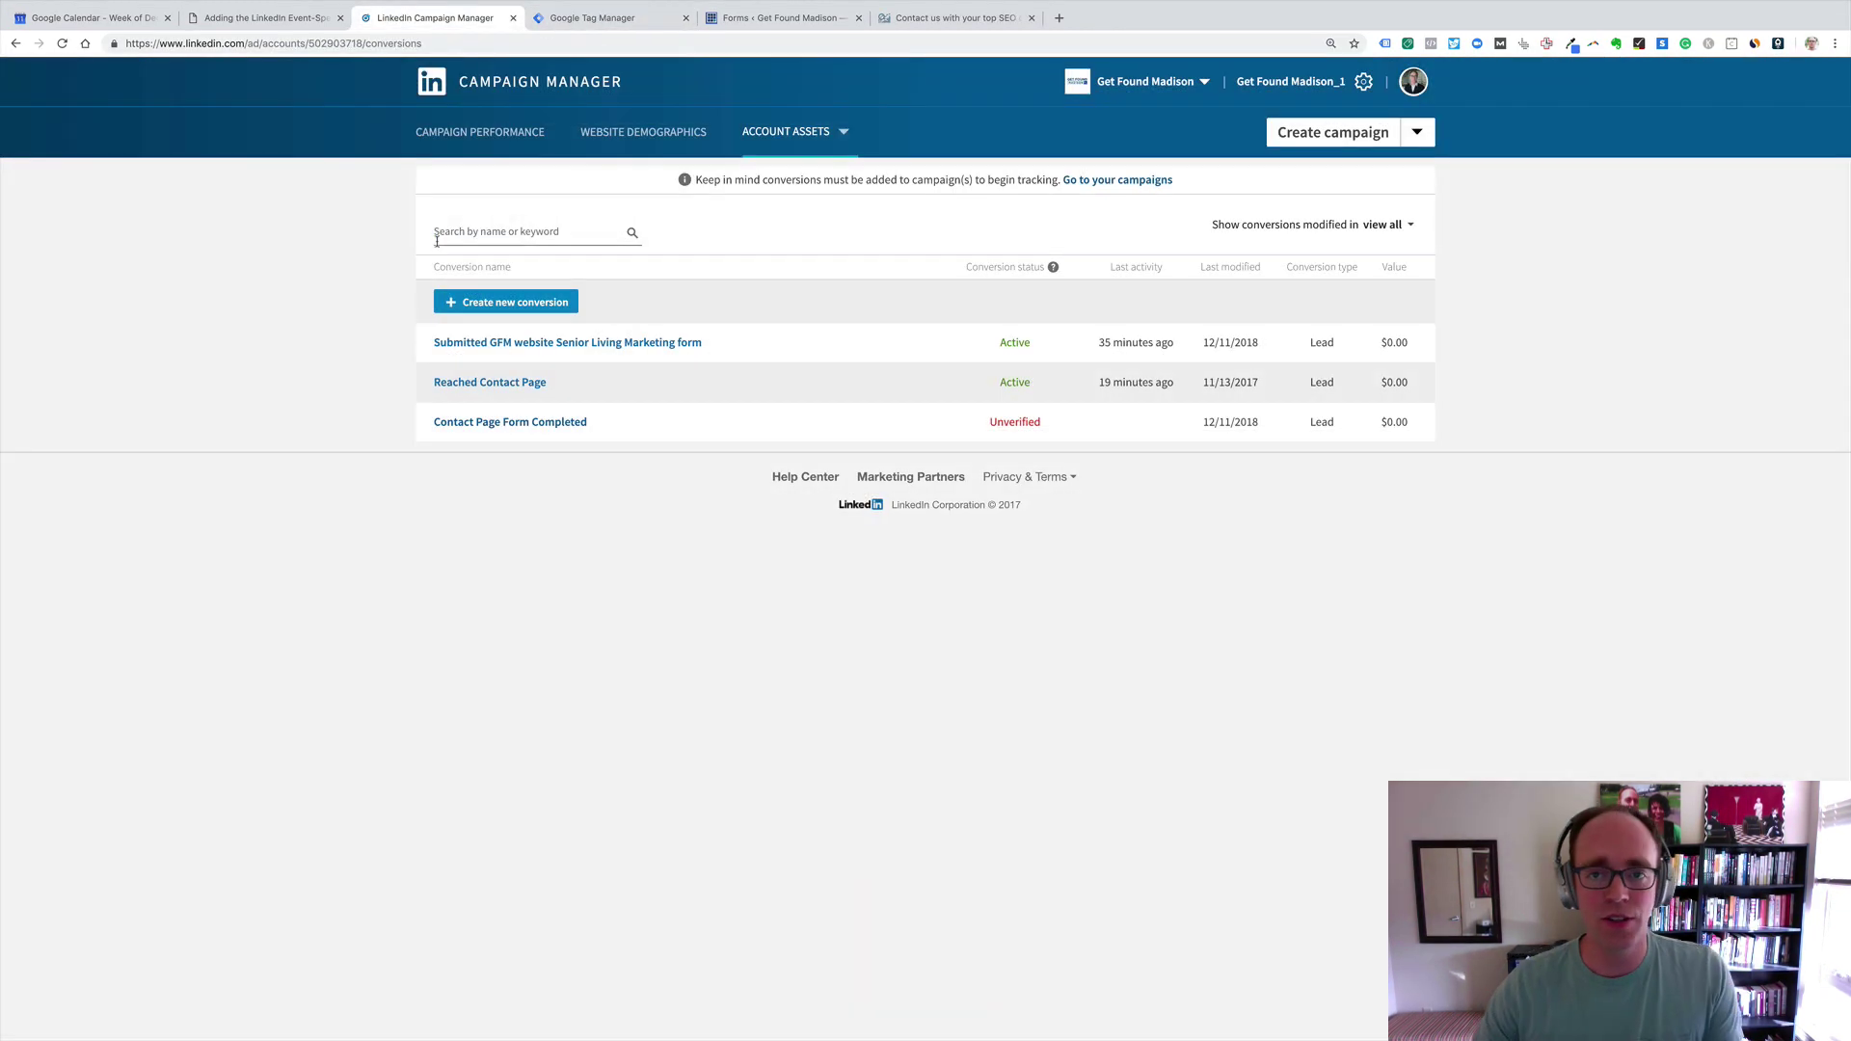
# Step: Leave GTM preview mode
pyautogui.click(615, 19)
pyautogui.click(425, 396)
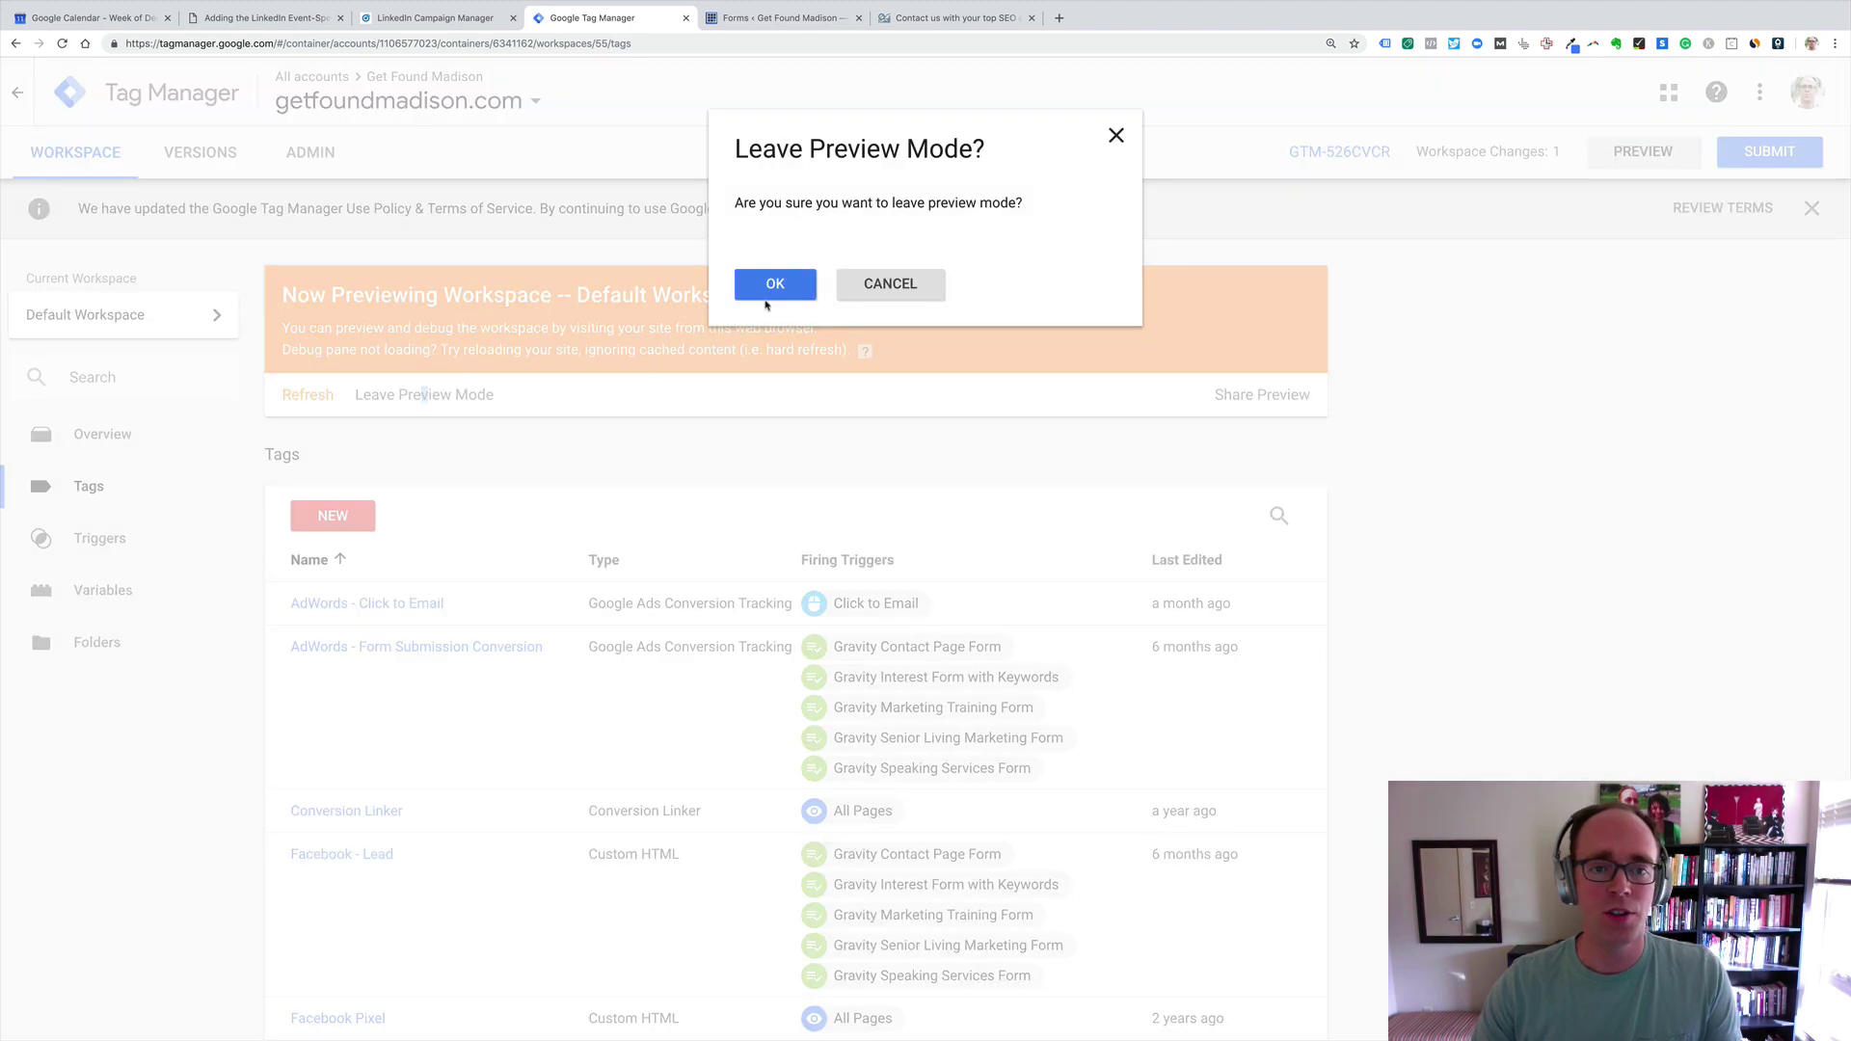
pyautogui.click(771, 283)
# Step: Publish a version named 'Updating LinkedIn conversion' with a contact-page description
pyautogui.click(1769, 151)
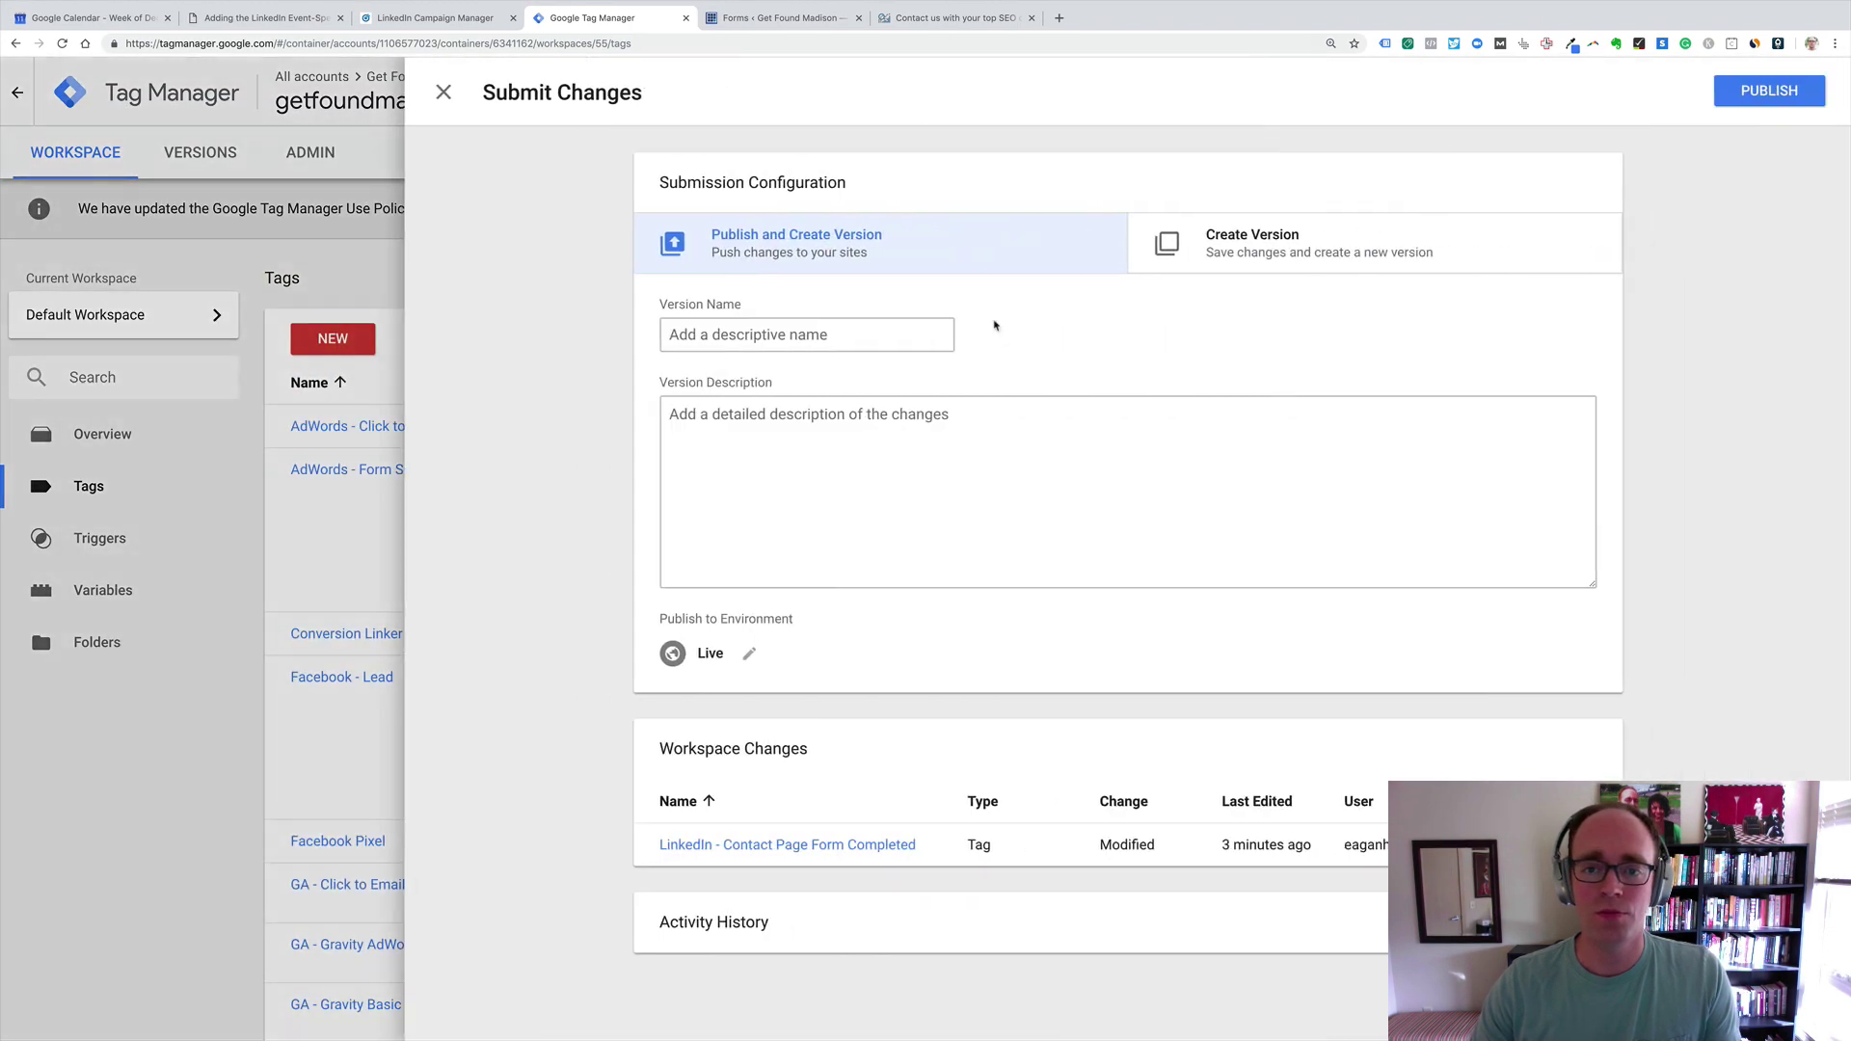
pyautogui.click(916, 335)
pyautogui.write('Updain')
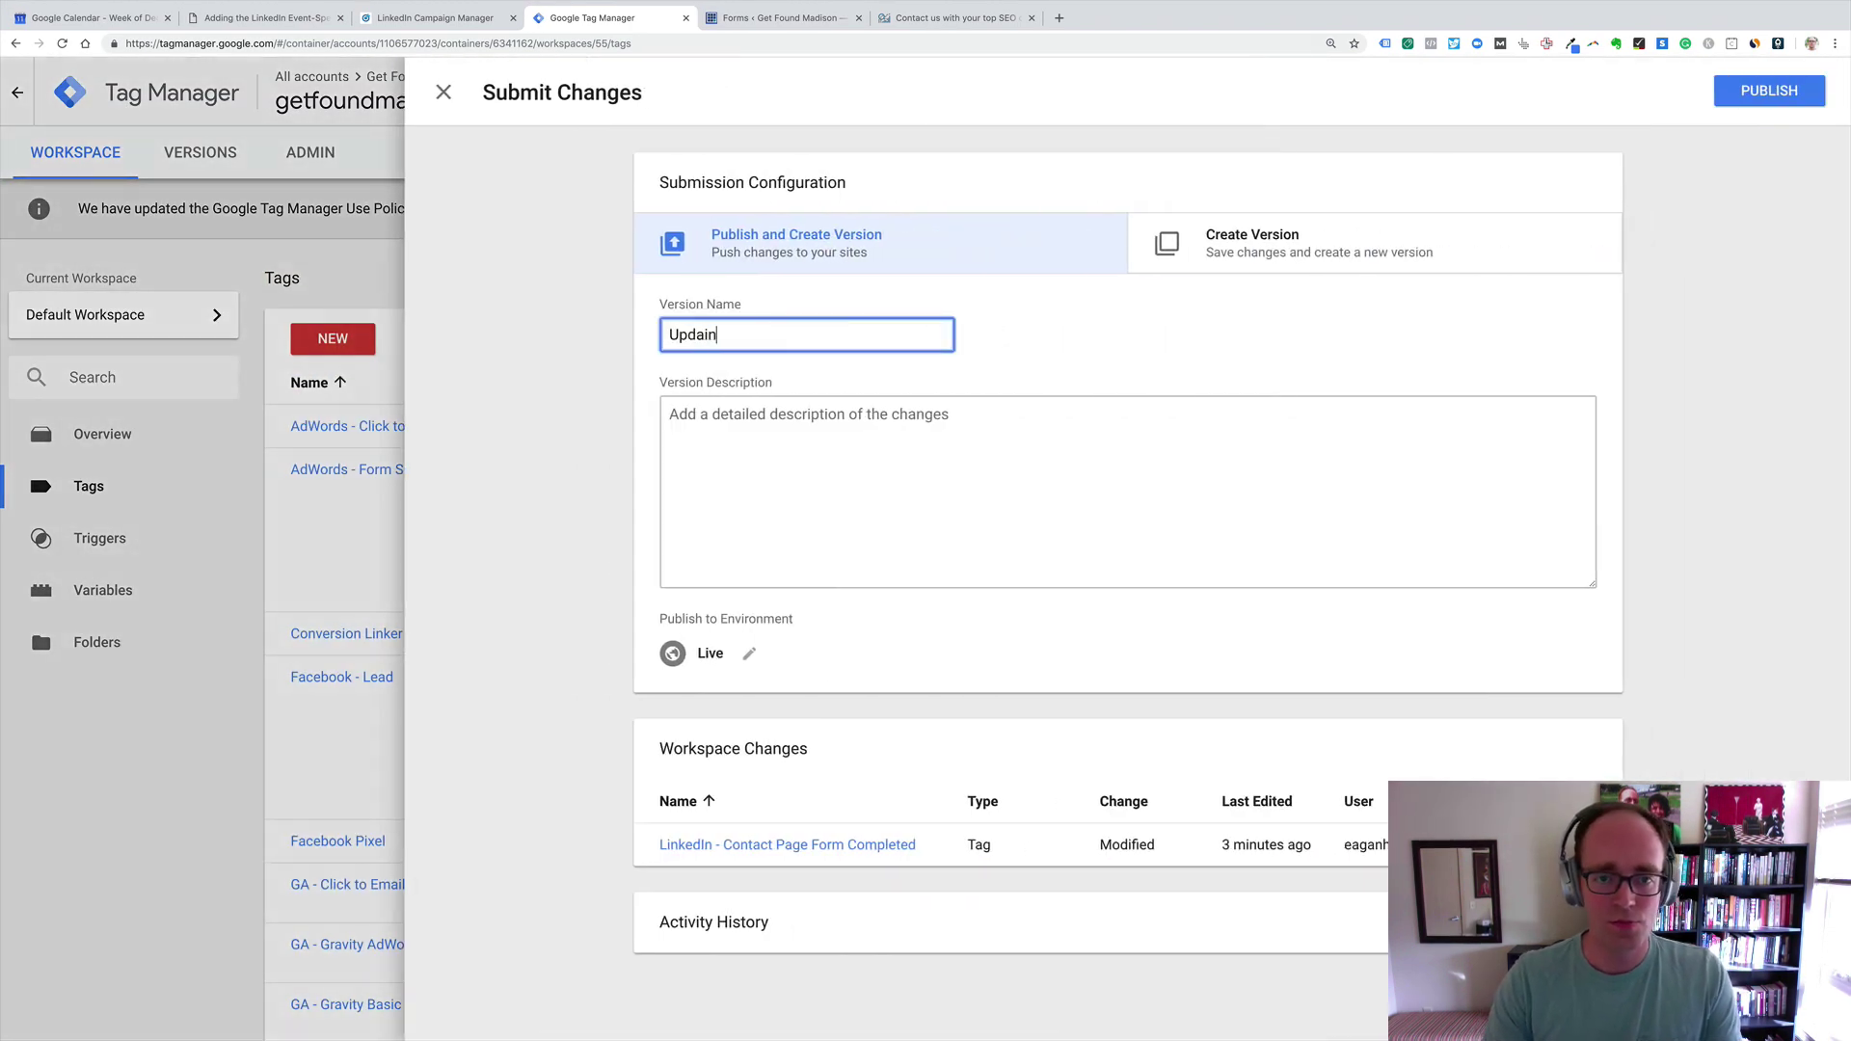
pyautogui.write('LinkedIn conversion')
pyautogui.press('Tab')
pyautogui.write('for contact page for')
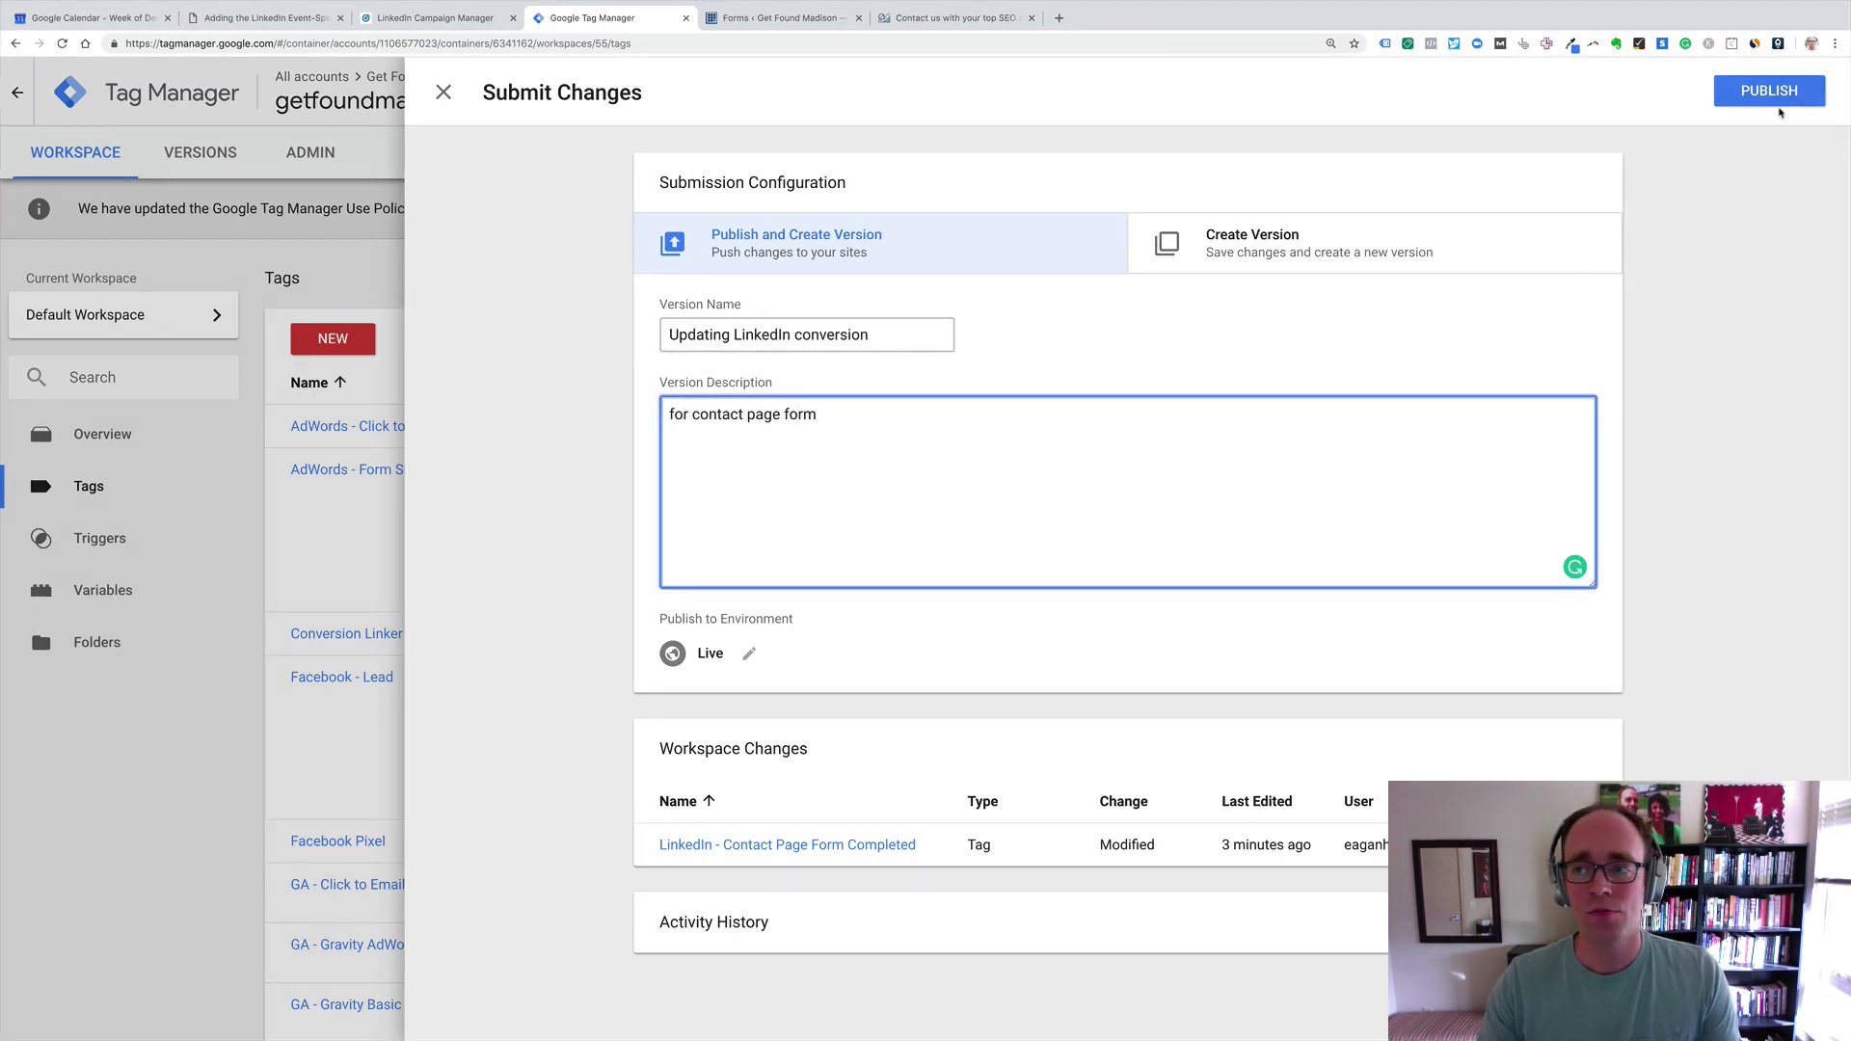
pyautogui.click(1778, 104)
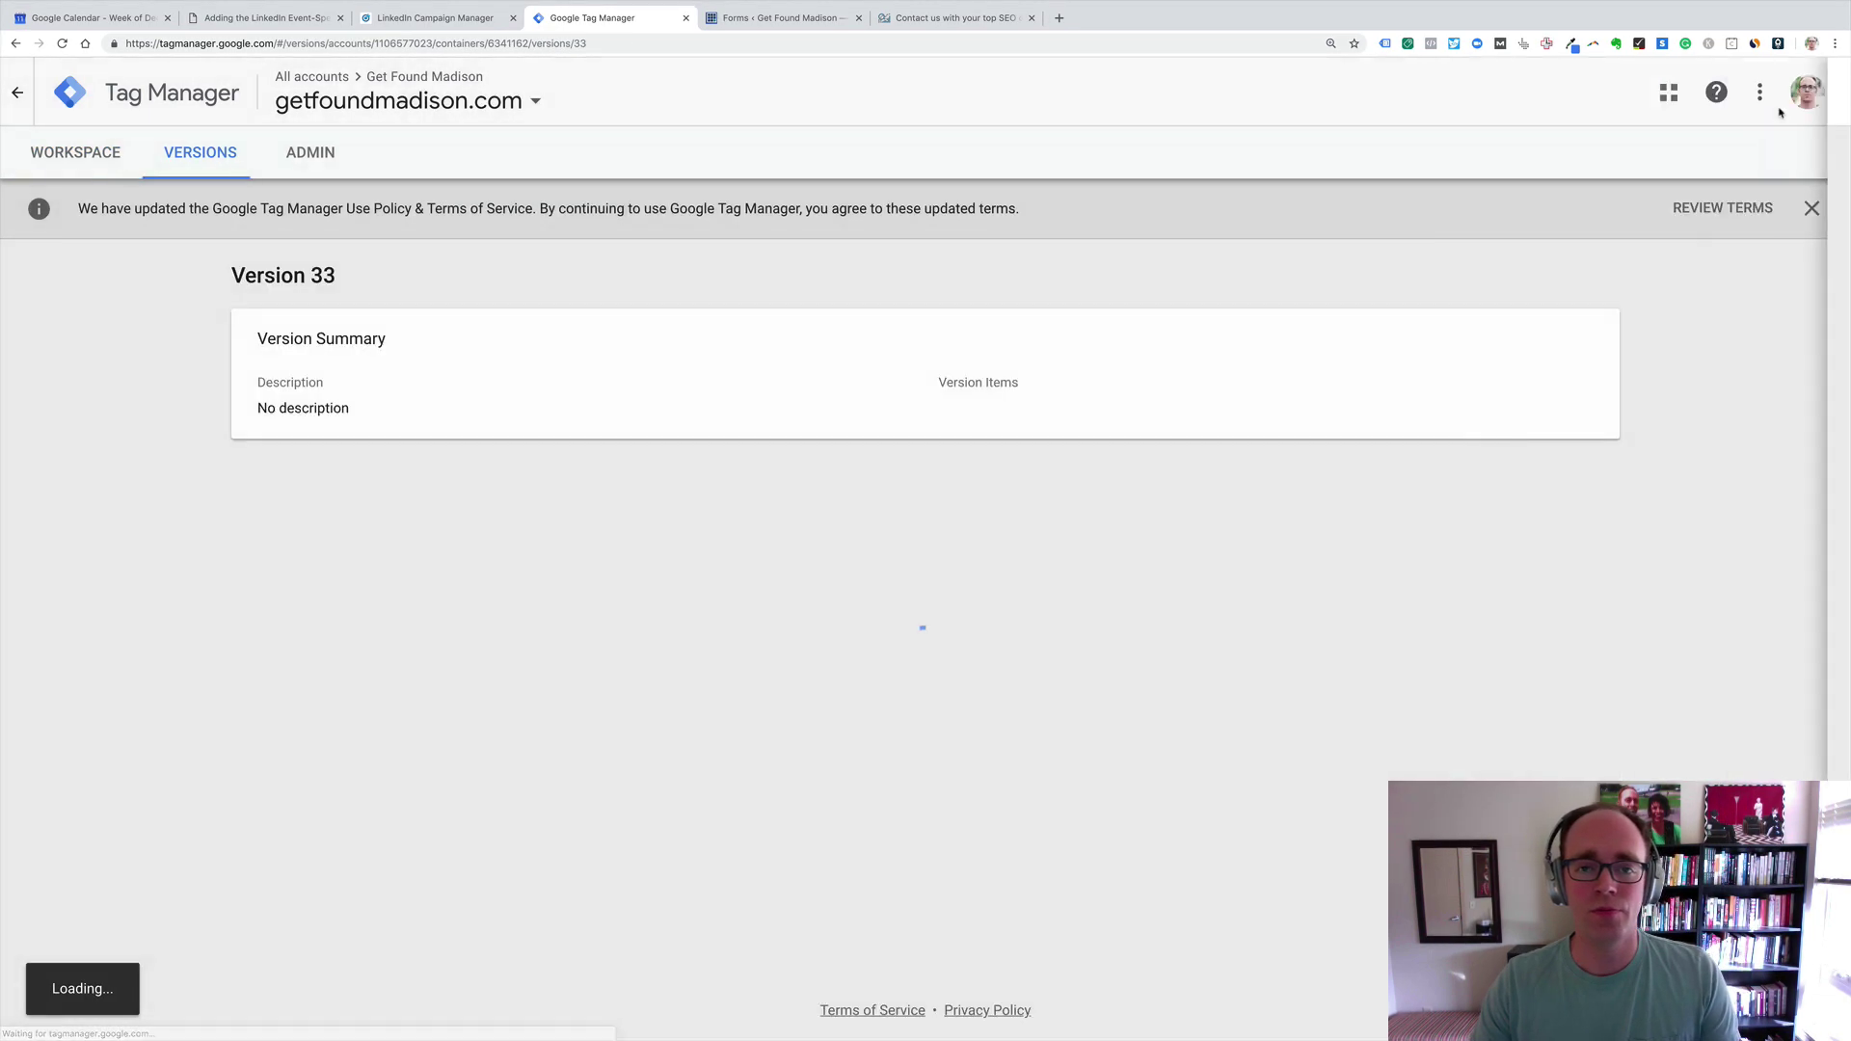
# Step: Fill the contact form with keyword SEO and the autofilled contact details
pyautogui.click(954, 17)
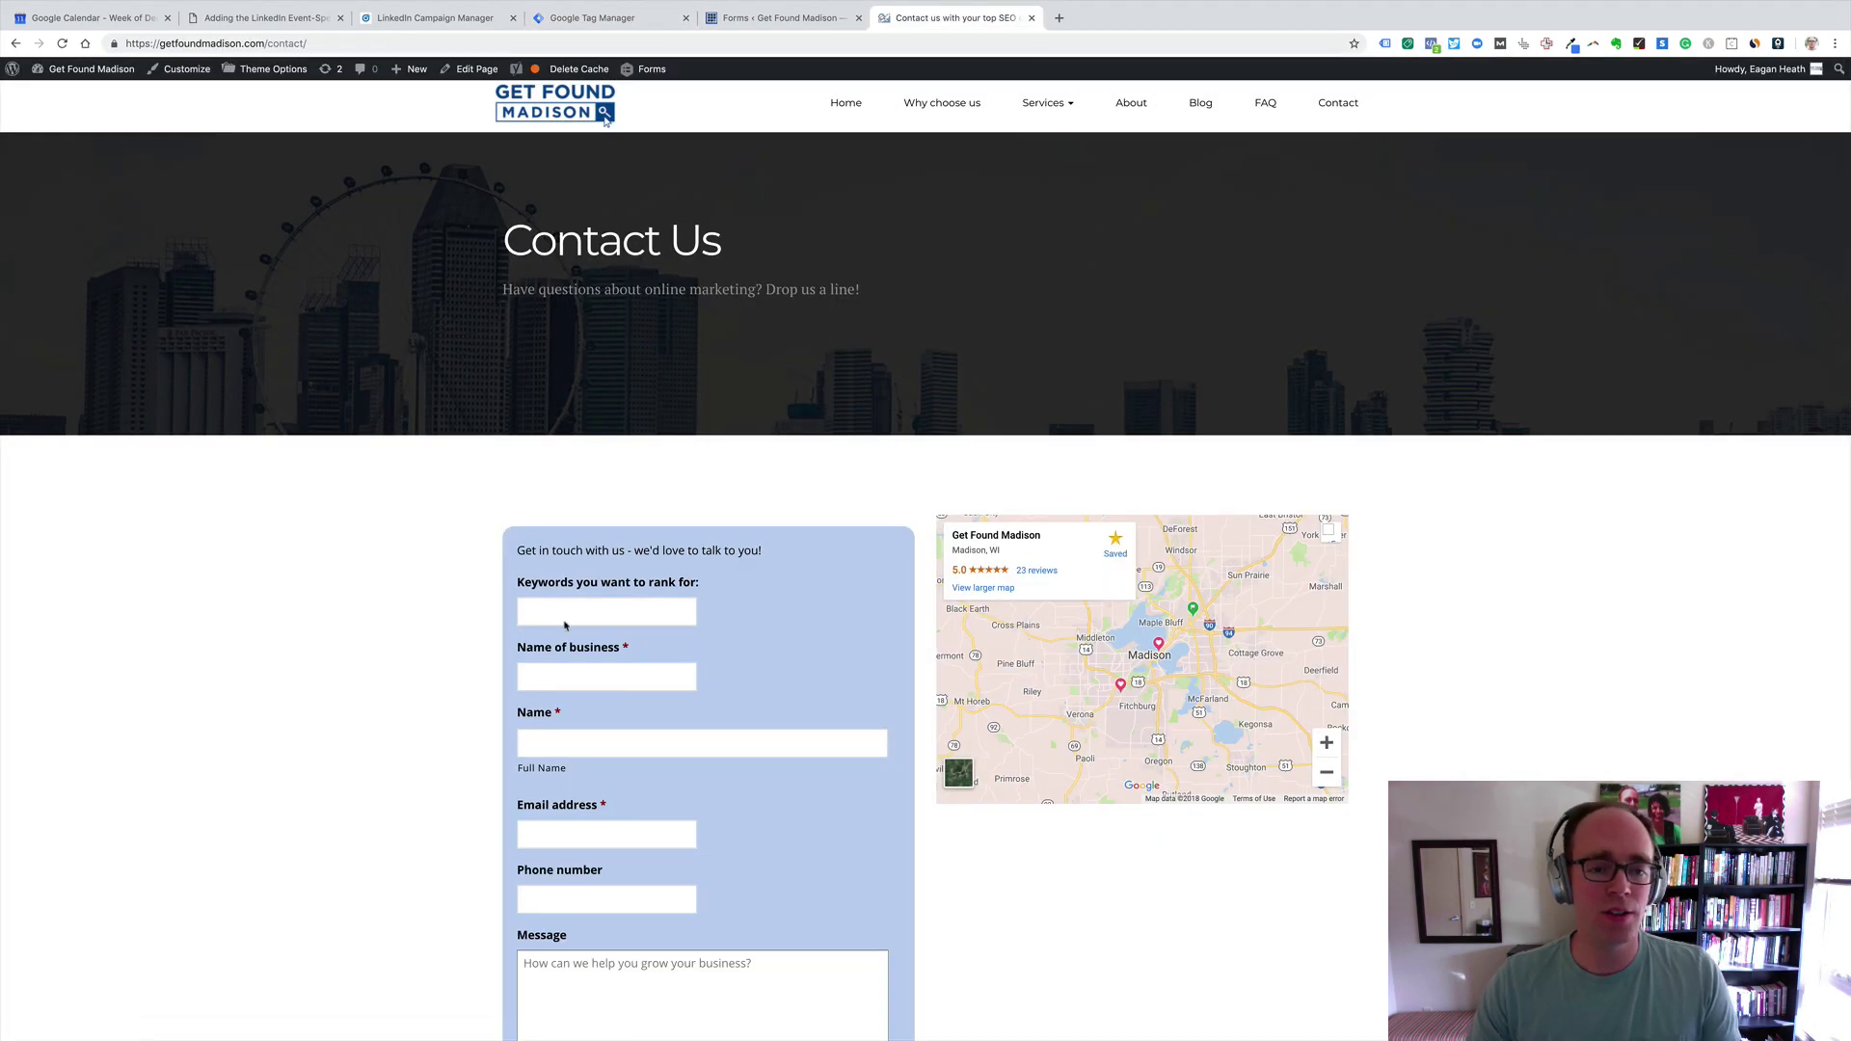
pyautogui.click(608, 614)
pyautogui.write('SEO')
pyautogui.press('Tab')
pyautogui.press('Down')
pyautogui.press('Down')
pyautogui.press('Return')
# Step: Enter the message 'Testing once again' and submit the form
pyautogui.press('Tab')
pyautogui.press('Tab')
pyautogui.press('Tab')
pyautogui.press('Tab')
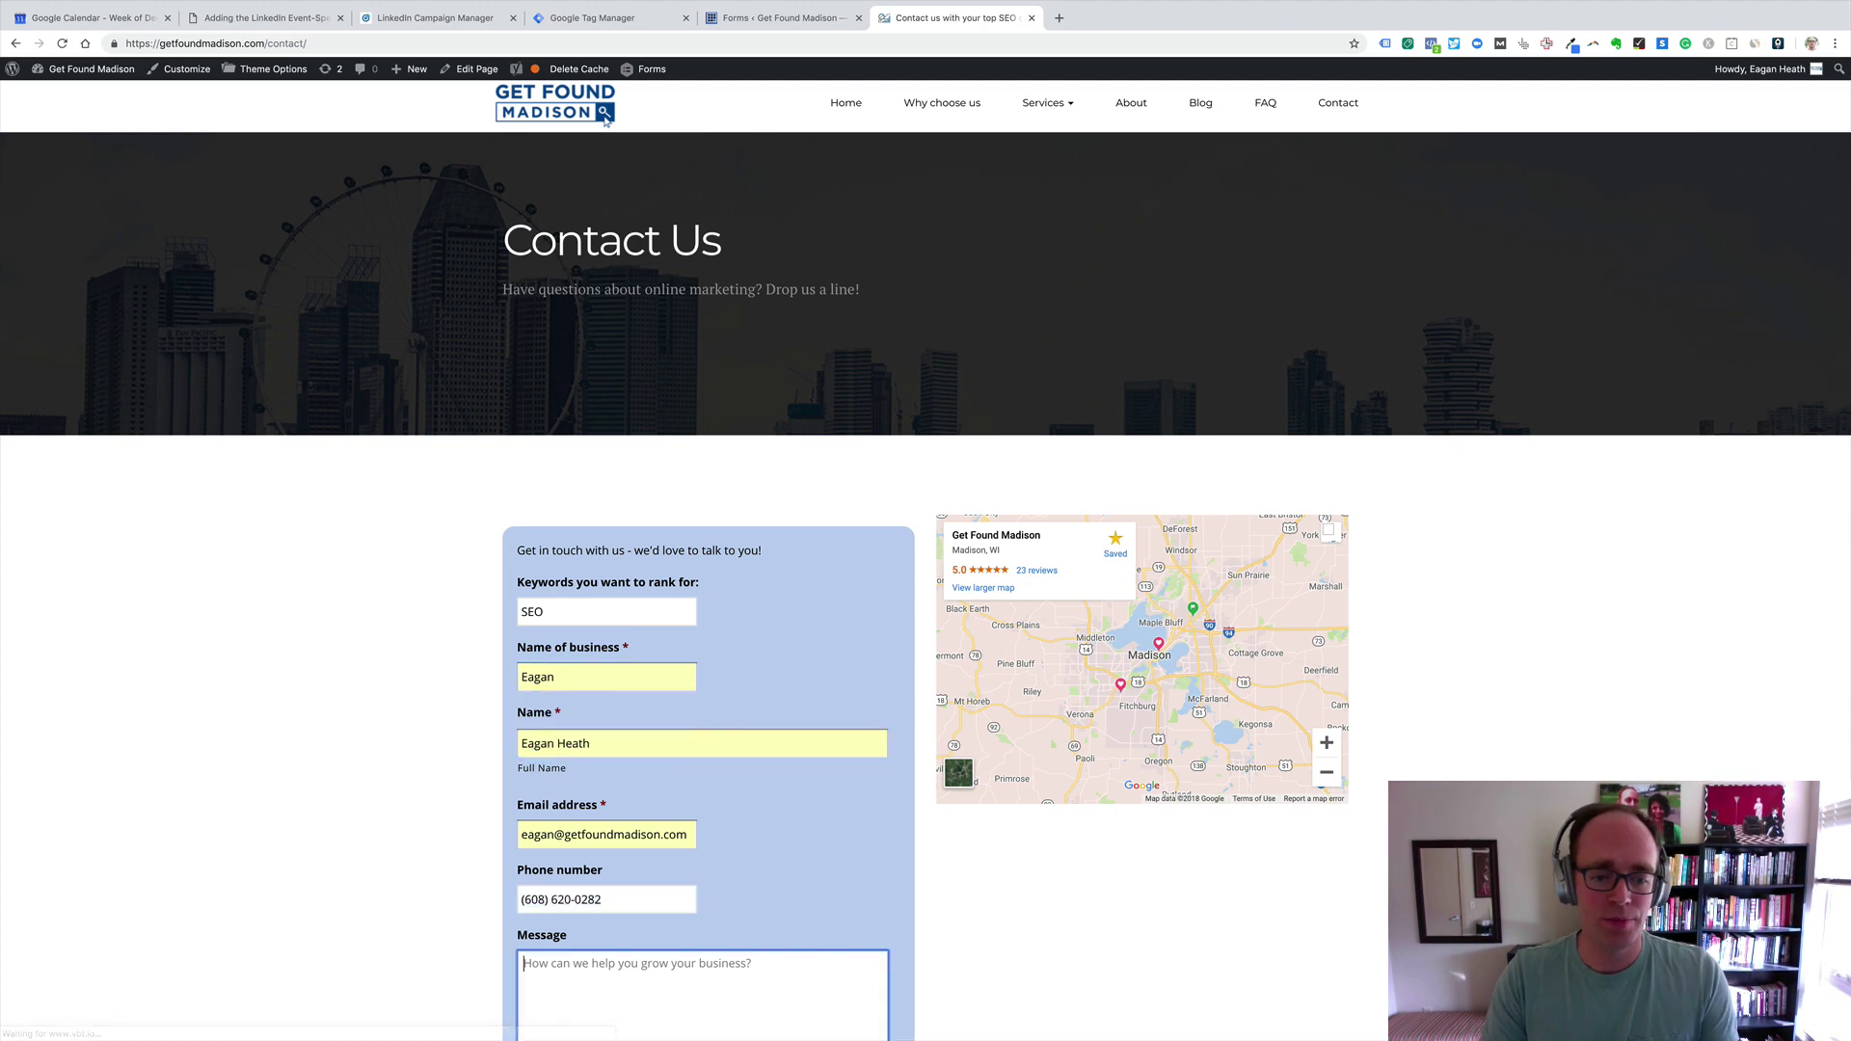
pyautogui.write('Testing onc')
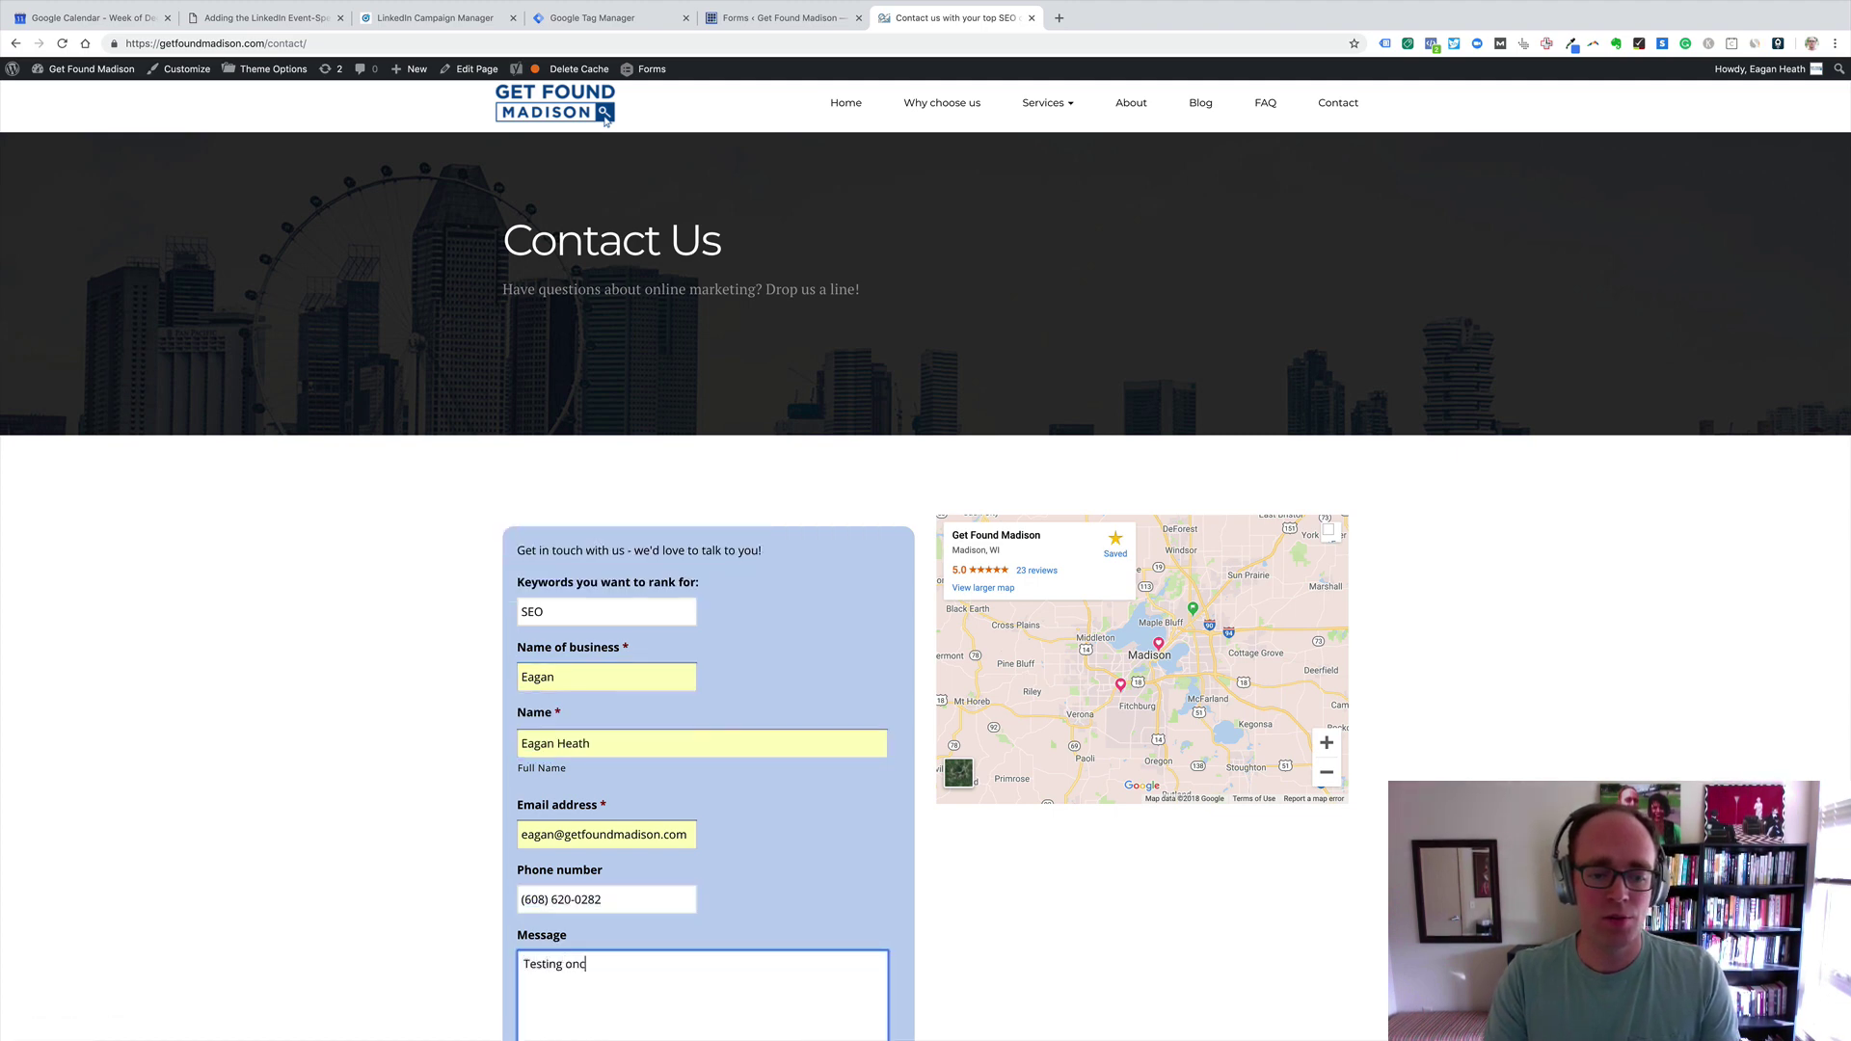
pyautogui.write('e again')
pyautogui.scroll(-3, 739, 513)
pyautogui.press('Tab')
pyautogui.press('Return')
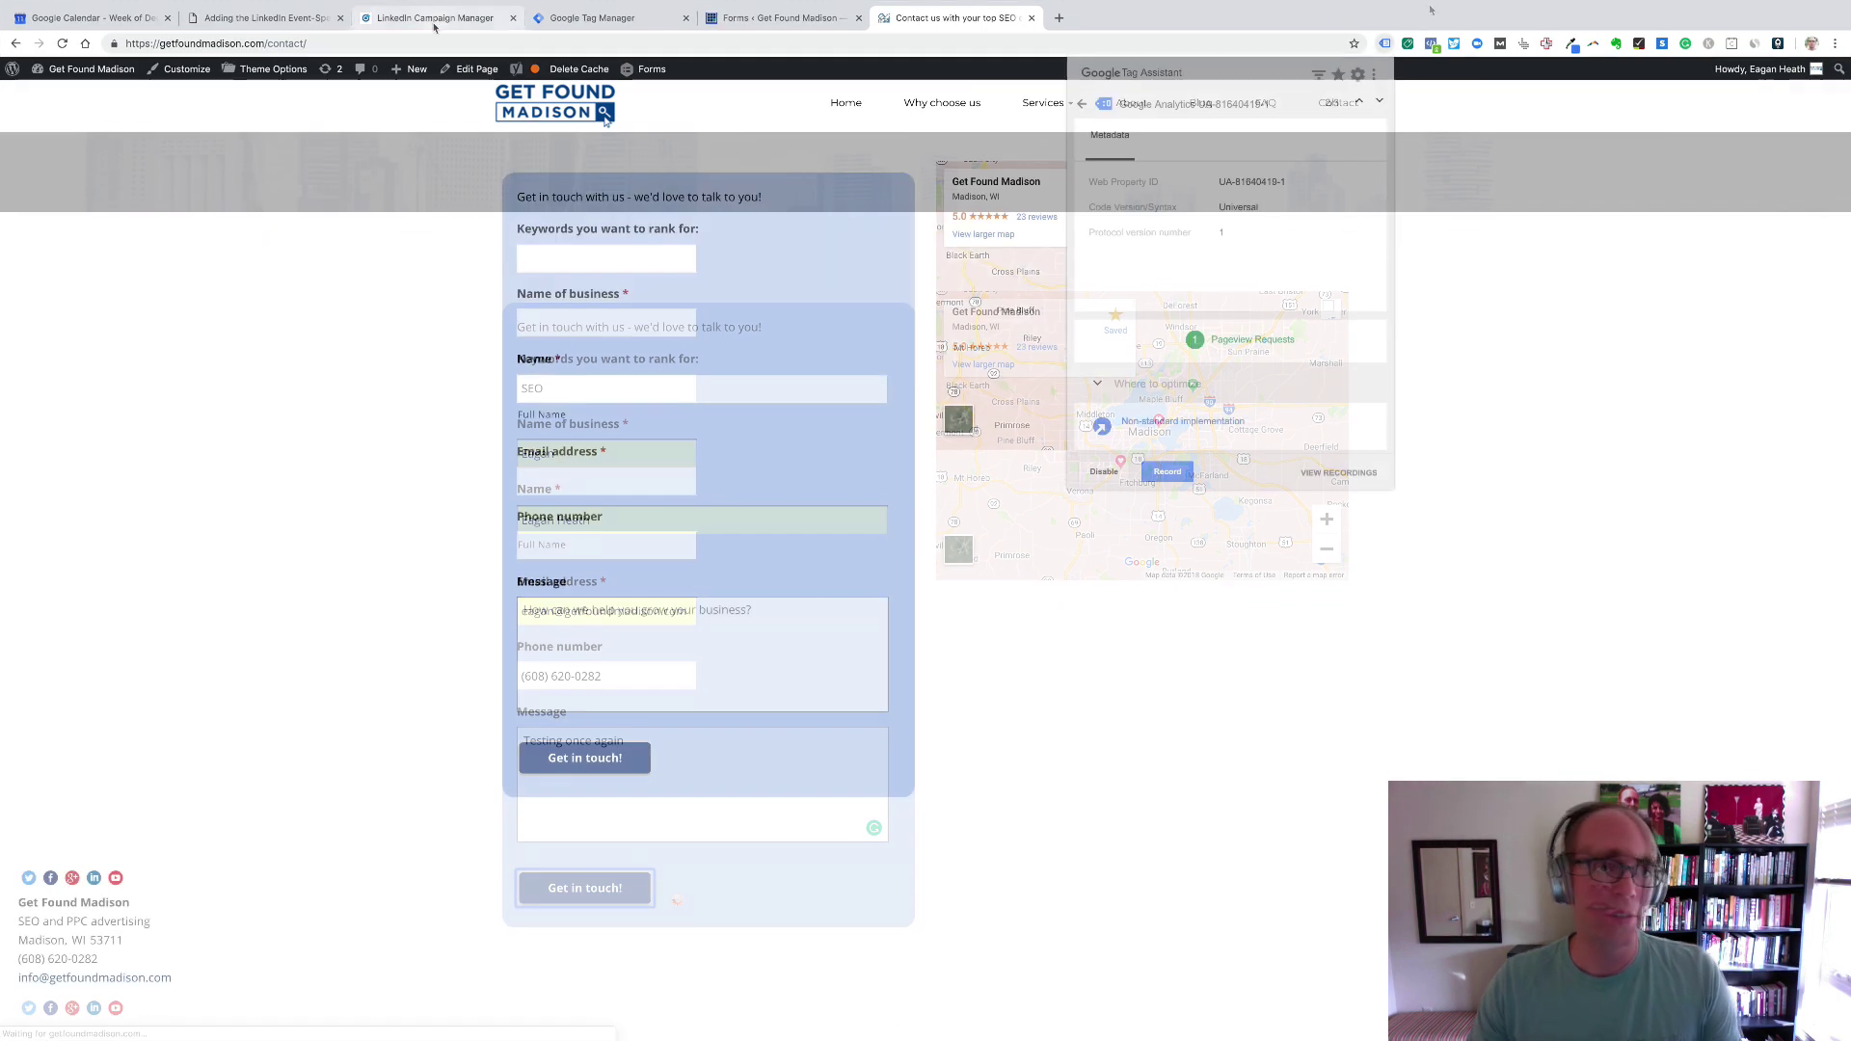
# Step: Reload the Campaign Manager conversions list to see Contact Page Form Completed Active
pyautogui.click(439, 27)
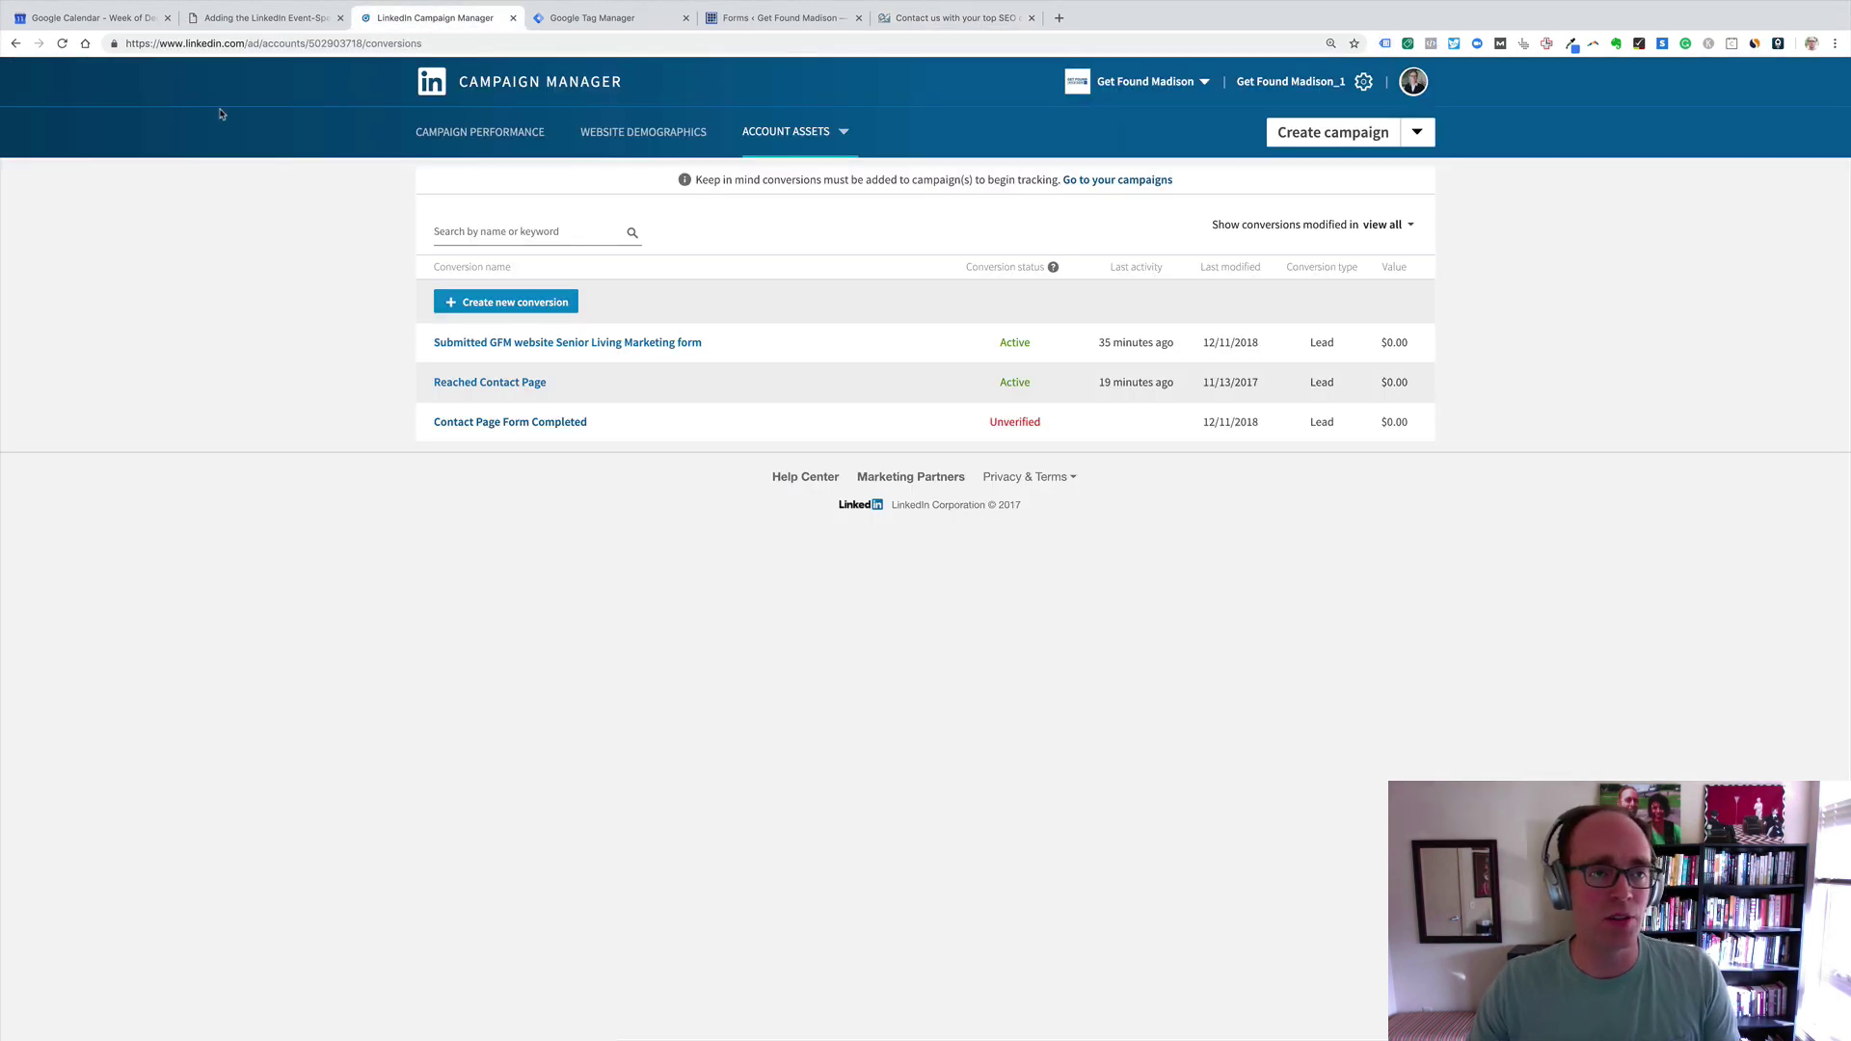
pyautogui.click(63, 44)
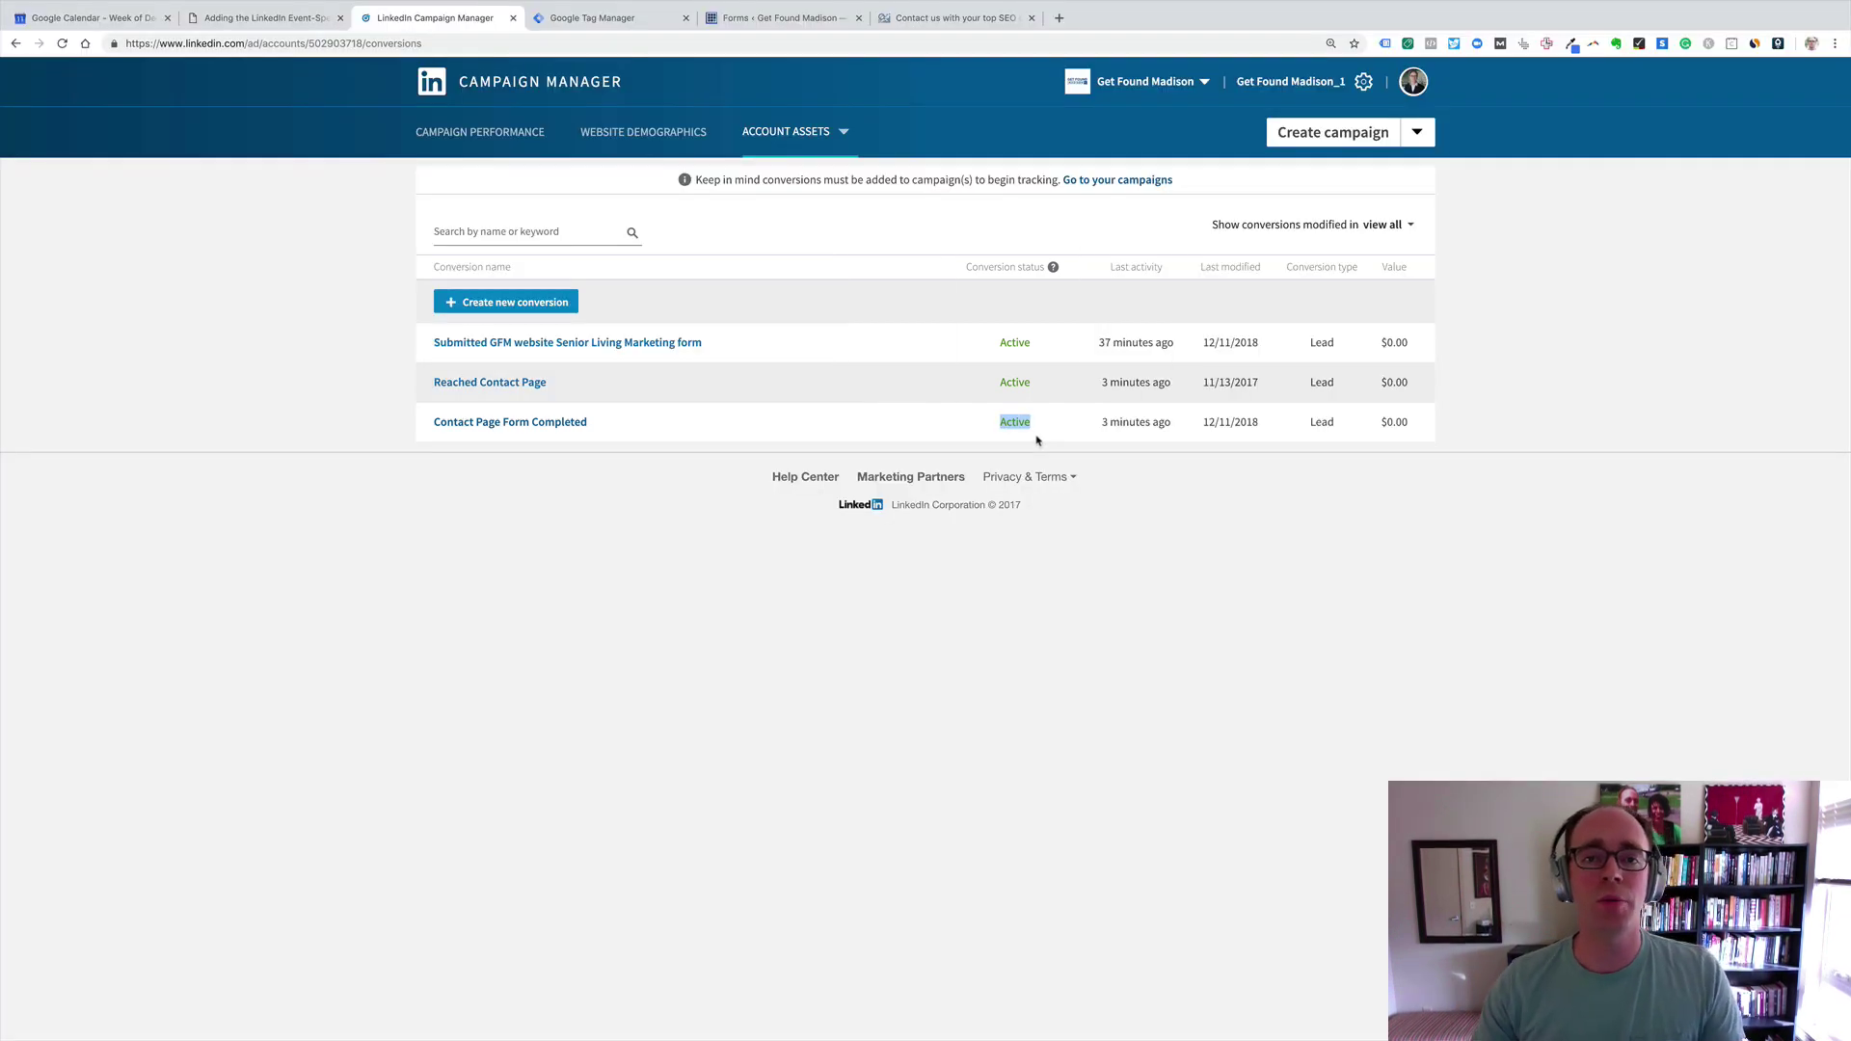
# Step: Return to the Get Found Madison contact page
pyautogui.click(973, 19)
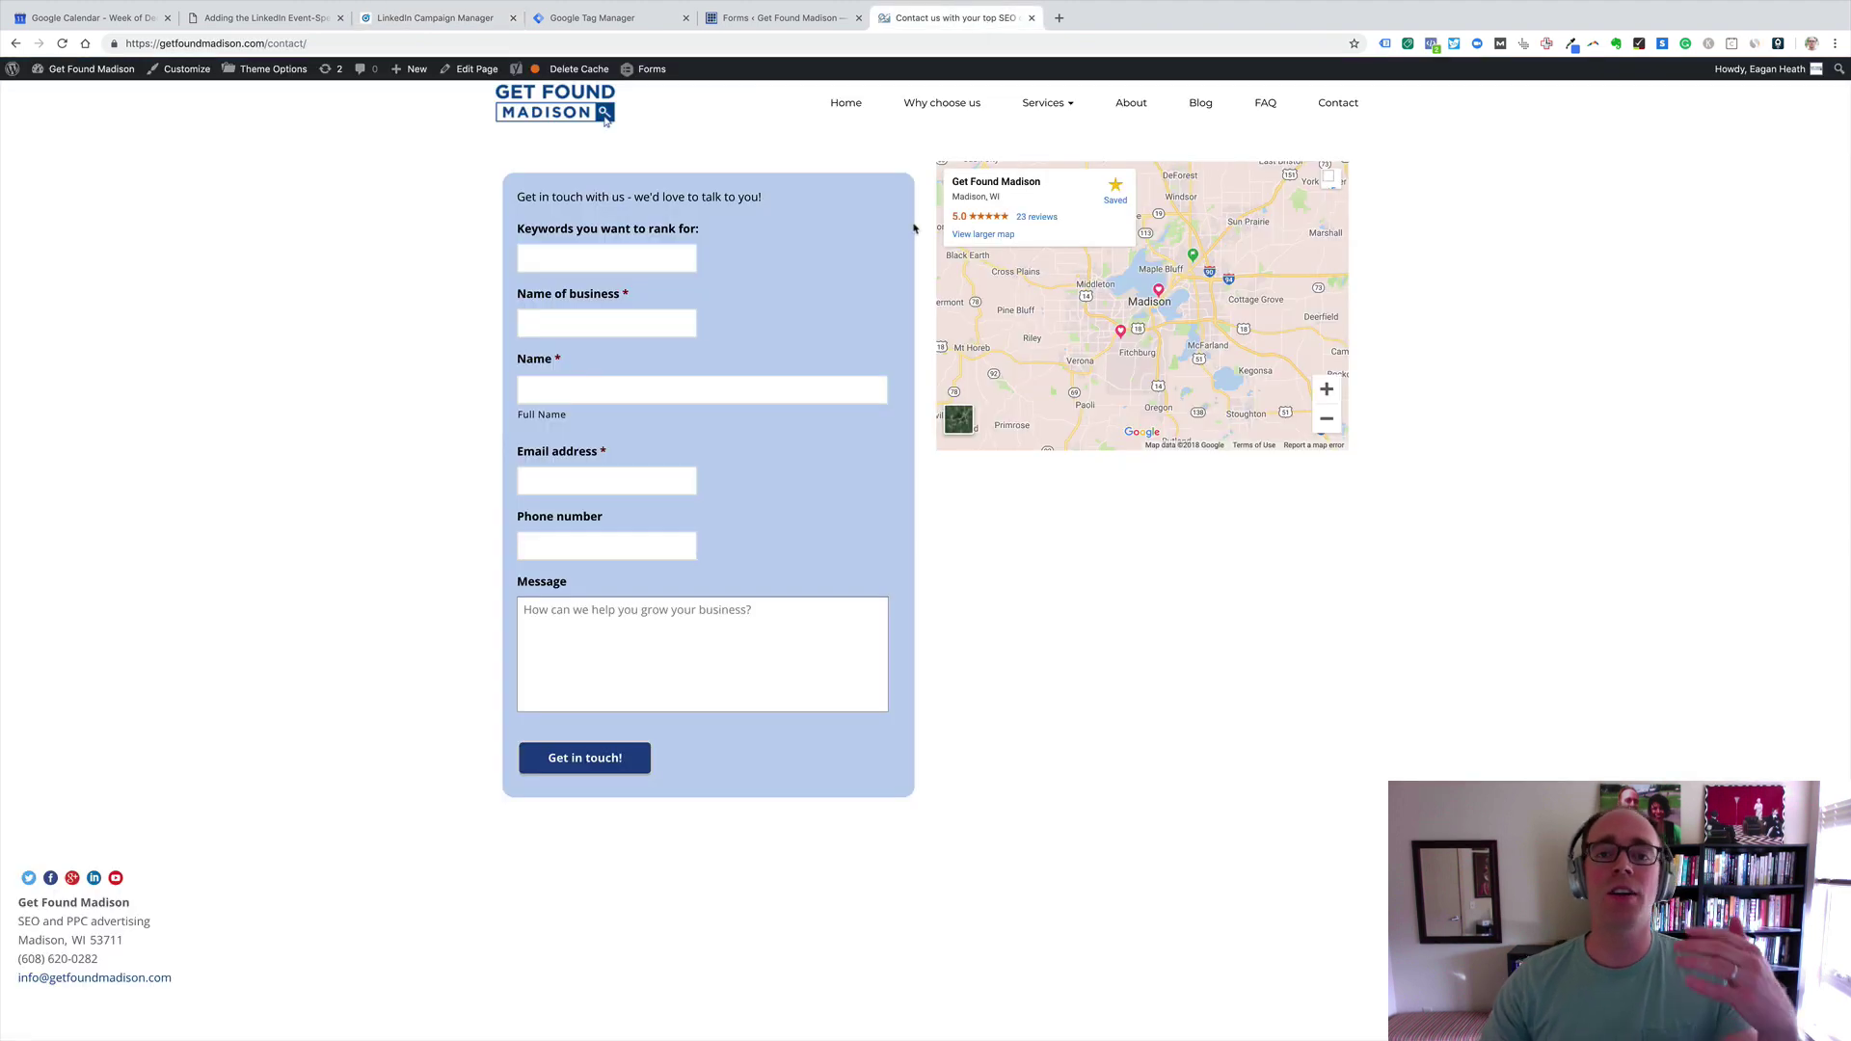